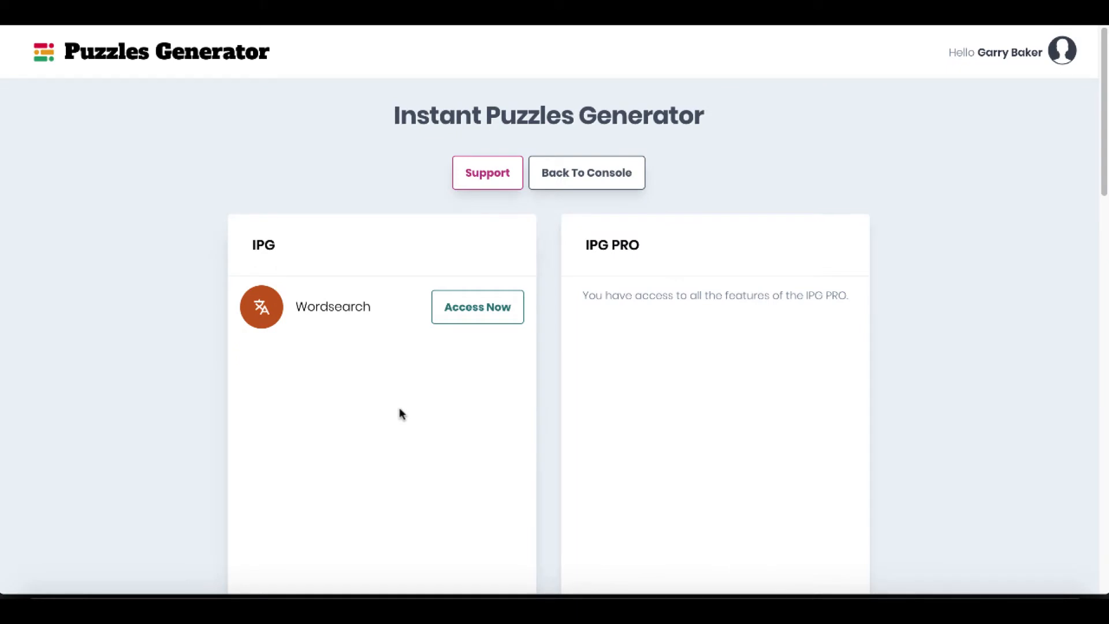
Access the Wordsearch generator and create a new word search puzzle titled "WordSearch".
click(470, 310)
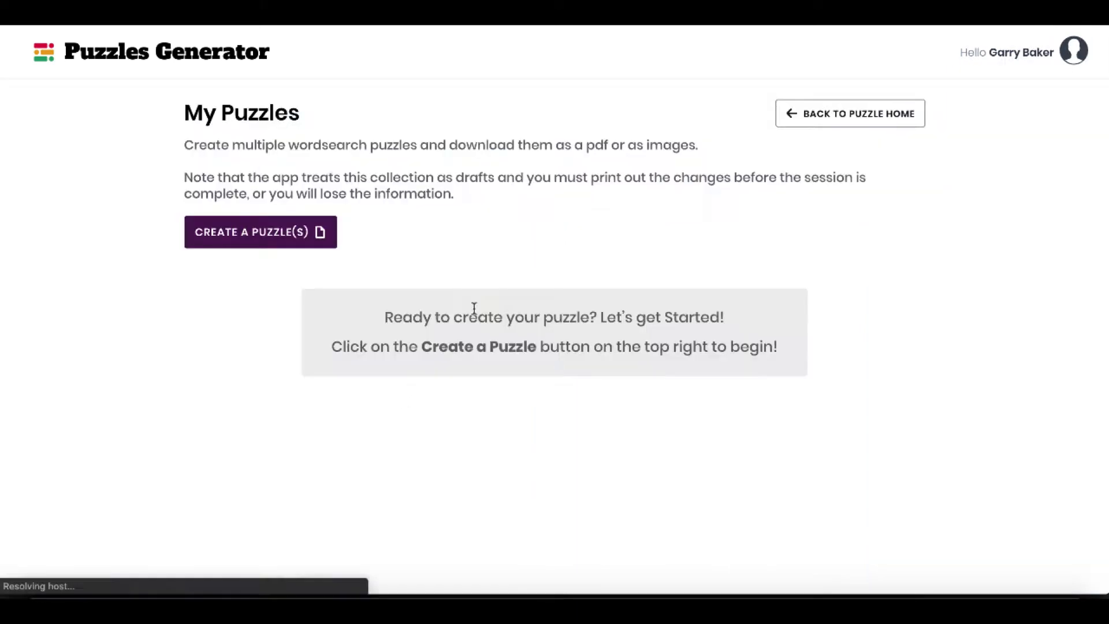
click(267, 244)
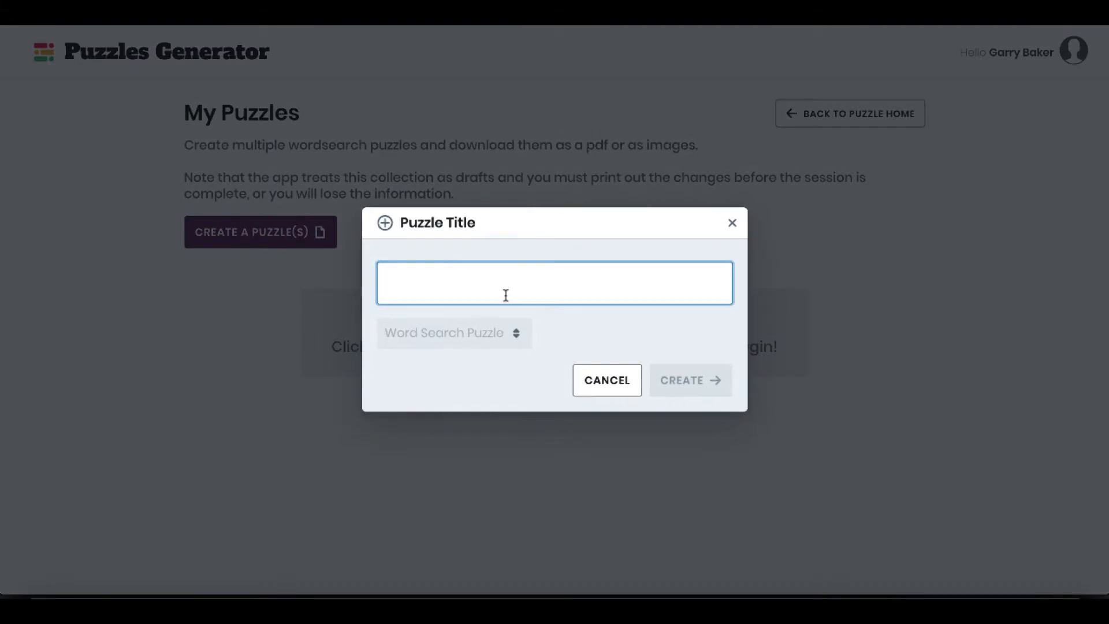
text(W)
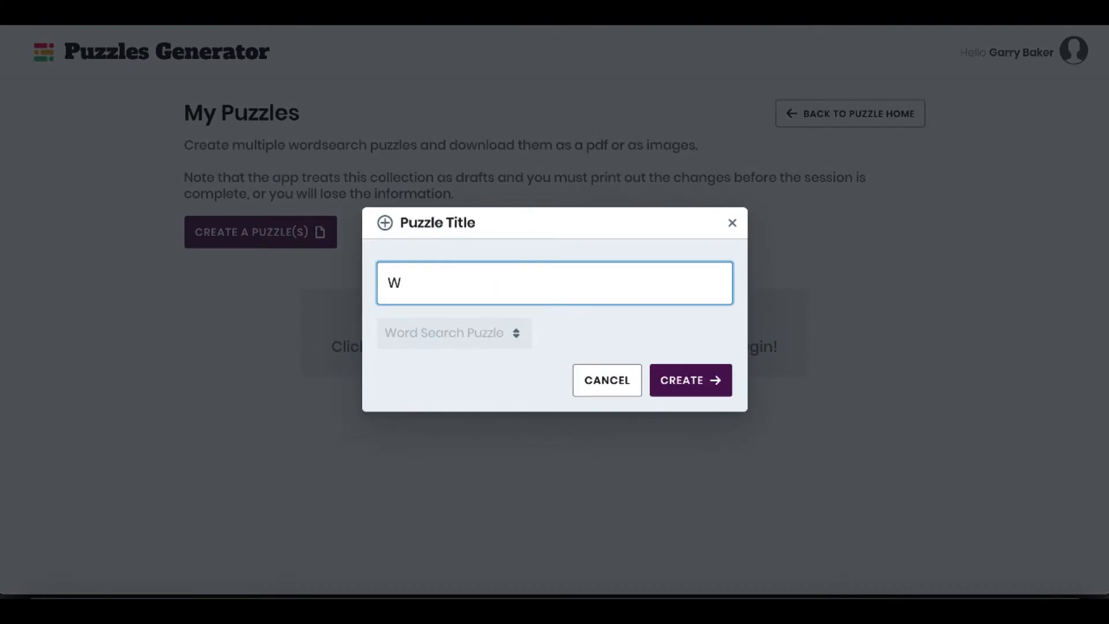
text(ordSearch)
click(697, 390)
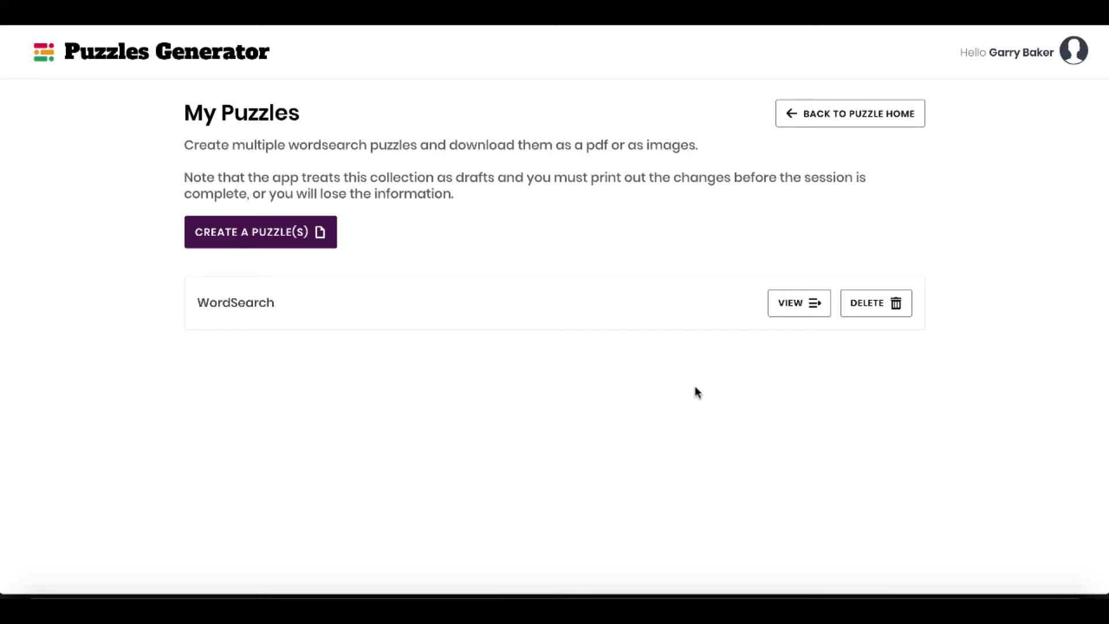
Open the WordSearch puzzle in the editor and upload ThanksgivingWordList.txt from Downloads as its word set.
click(787, 302)
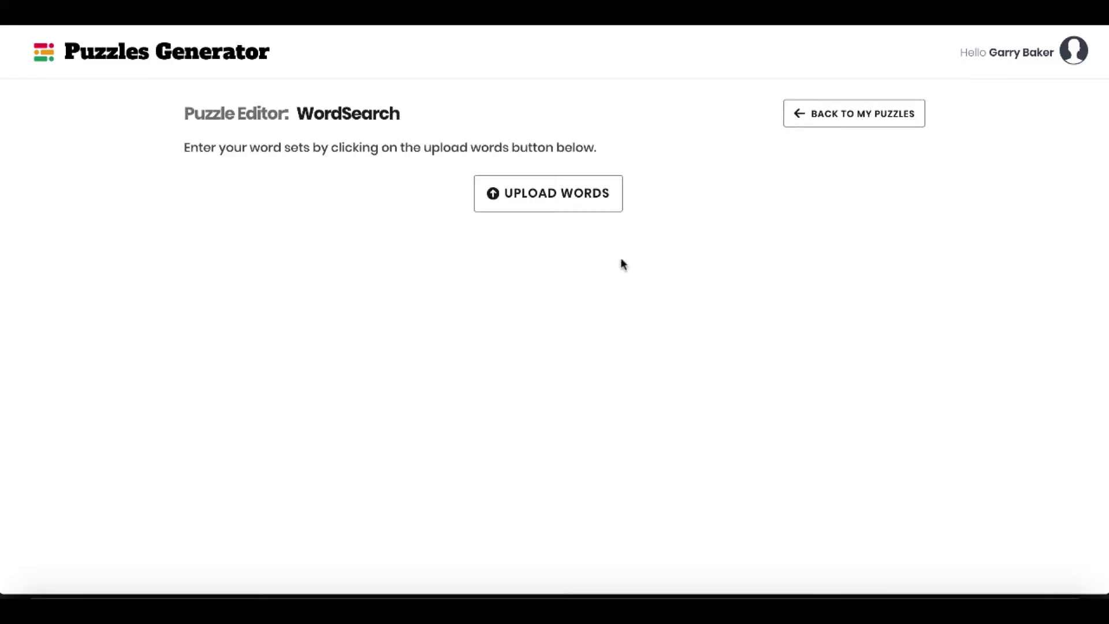
click(562, 209)
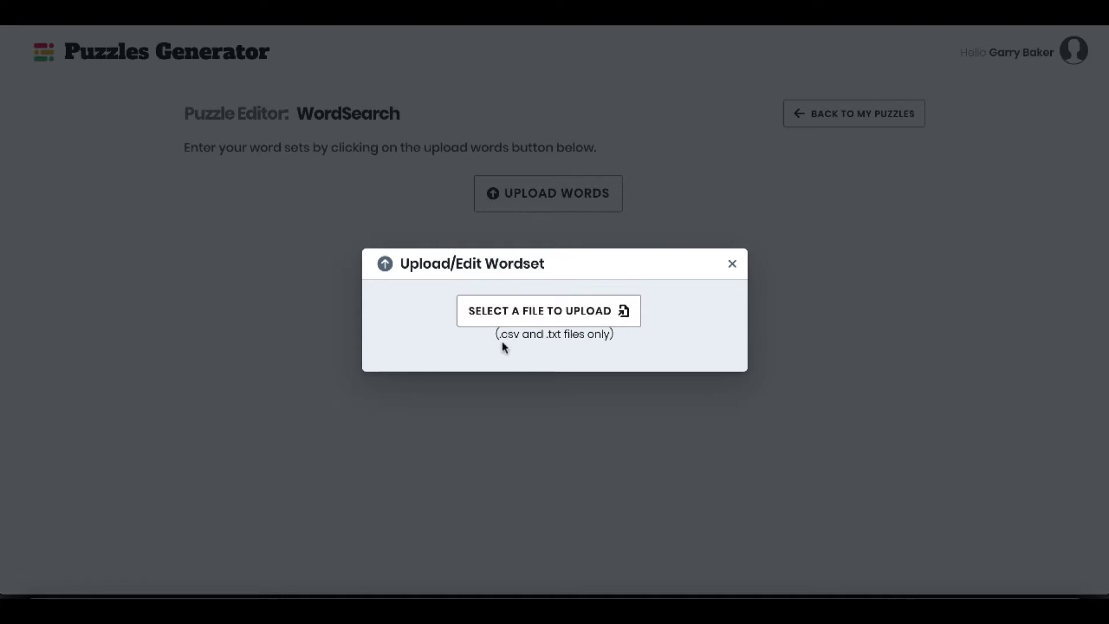
click(530, 313)
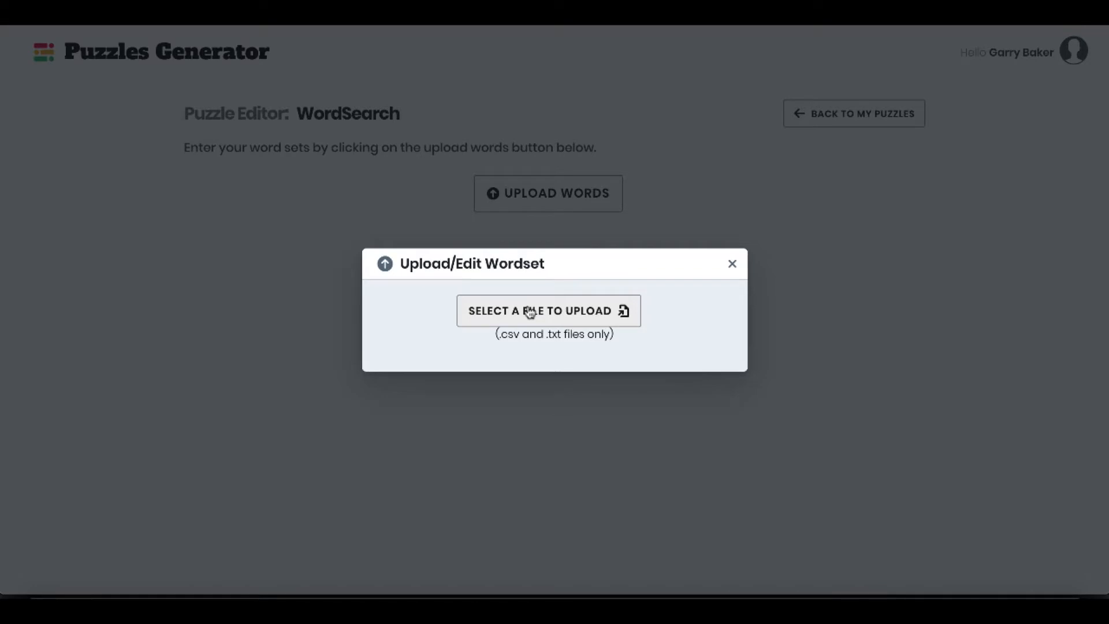
click(530, 312)
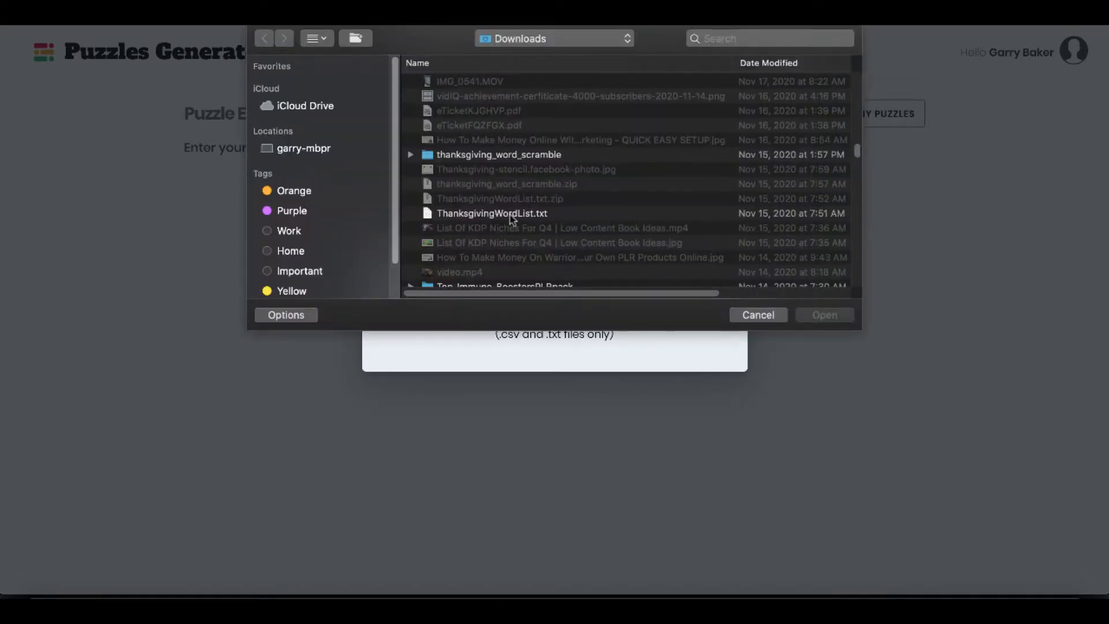
click(510, 215)
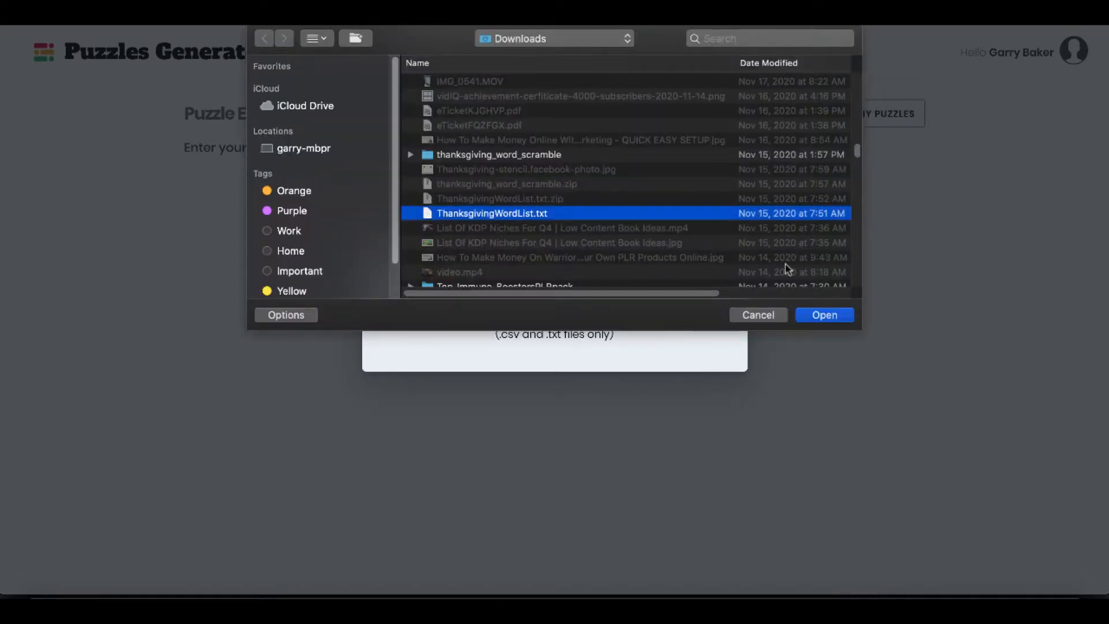
click(820, 315)
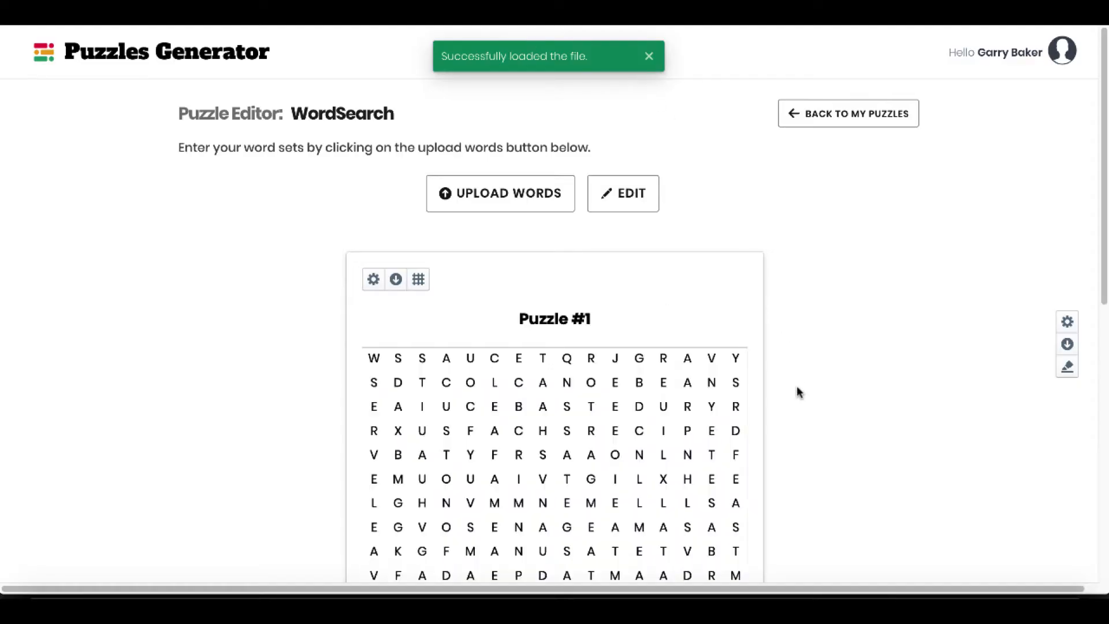
Review Puzzle #1's letter grid, clues and solution, and look through the uploaded word list without changing it.
scroll(795, 385, down, 10)
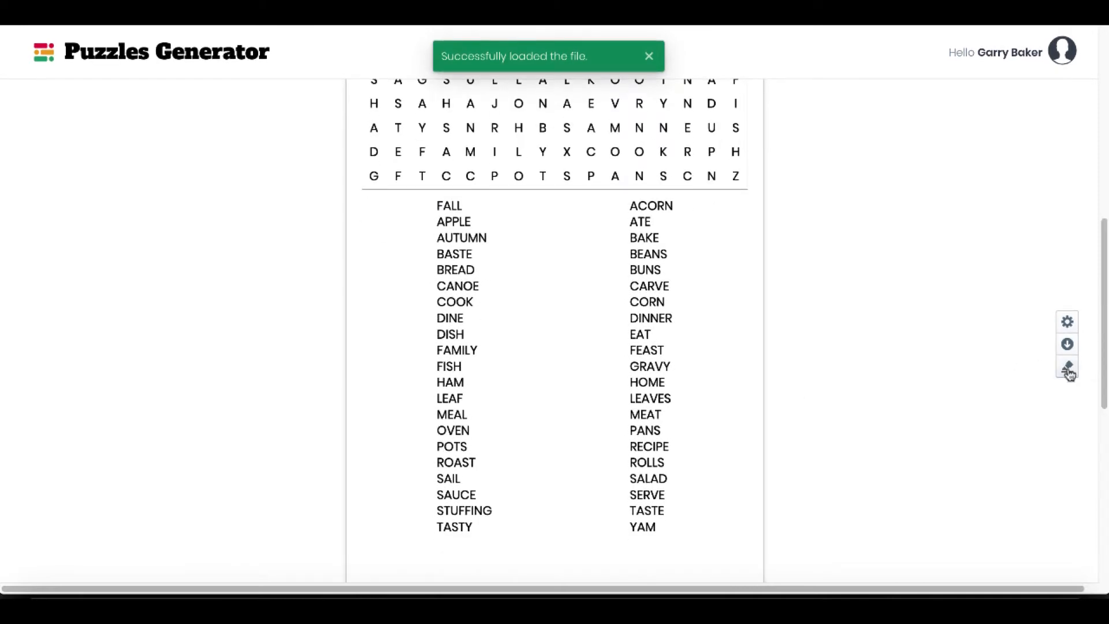
scroll(839, 401, down, 3)
scroll(839, 403, down, 5)
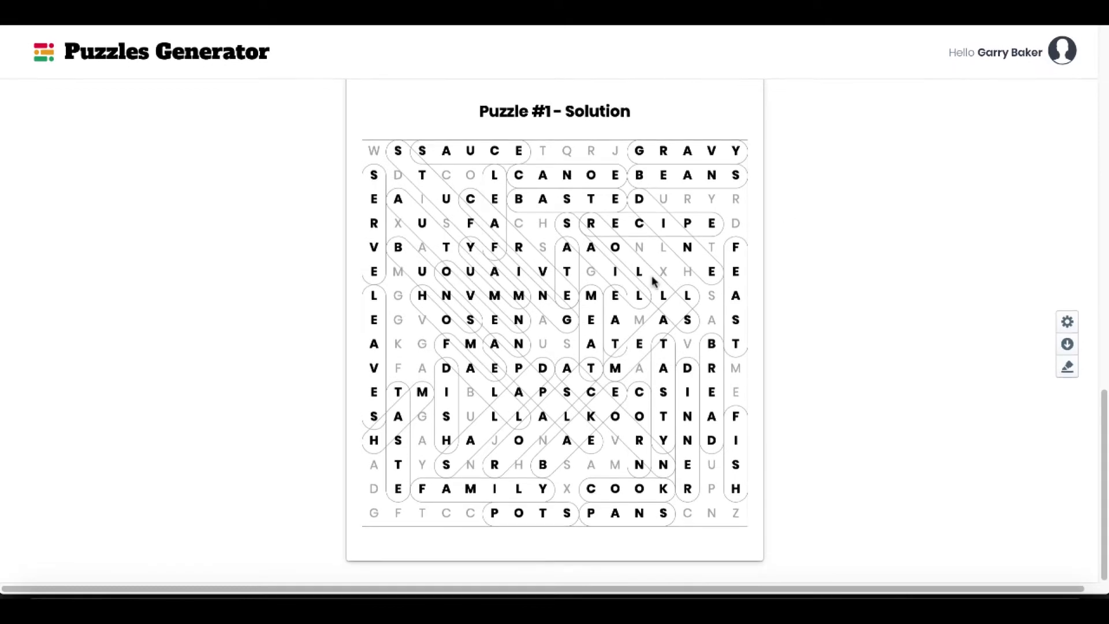
scroll(827, 341, up, 12)
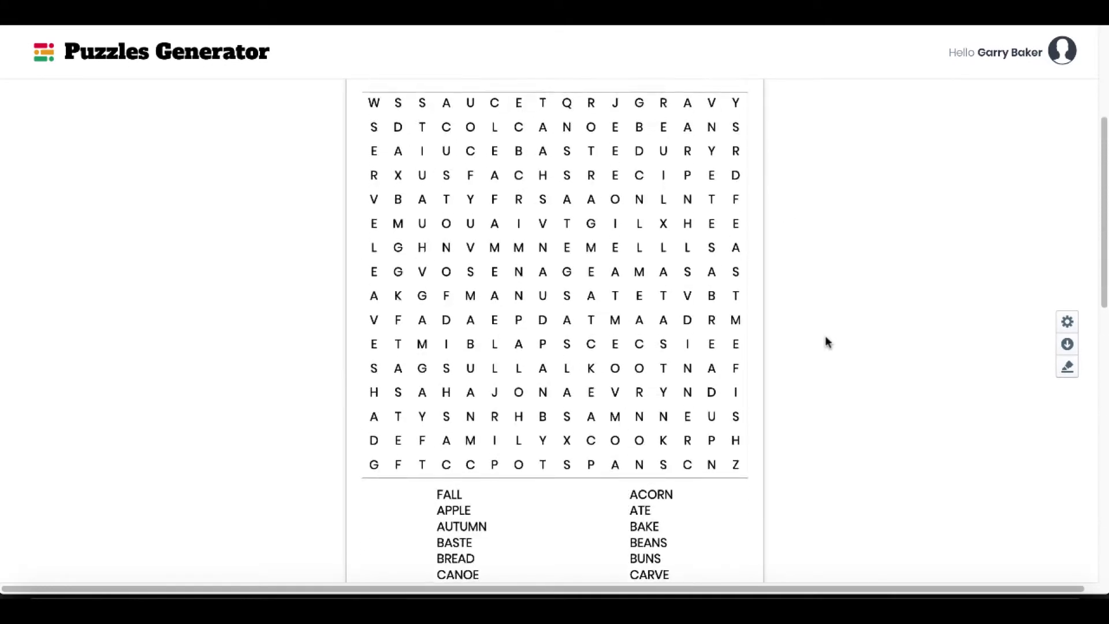
scroll(826, 342, up, 5)
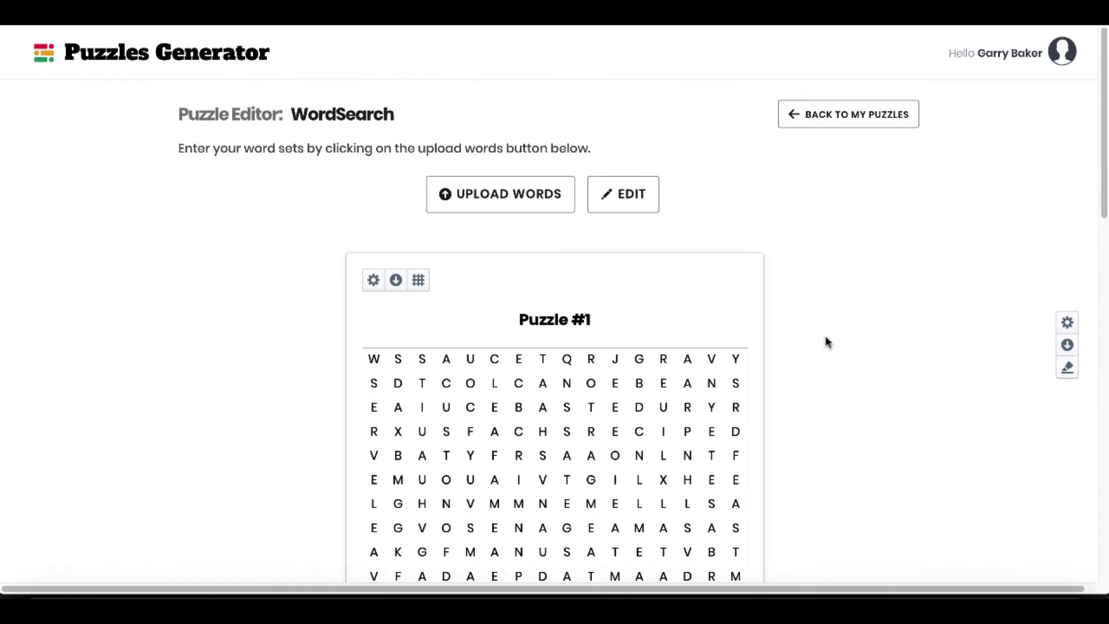
click(623, 202)
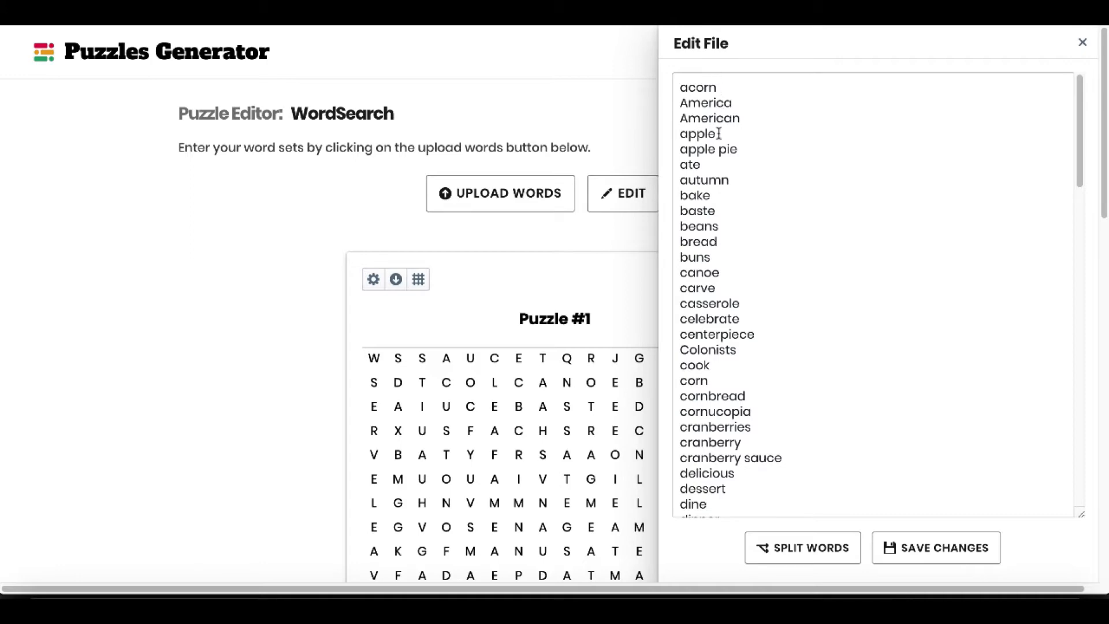
scroll(719, 268, down, 20)
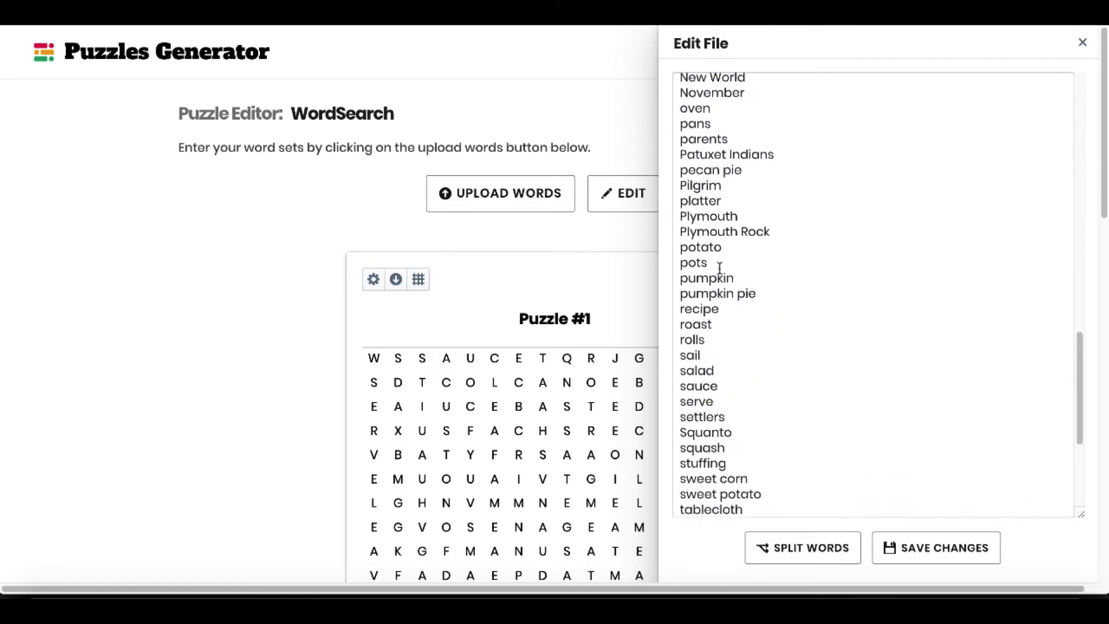
scroll(719, 268, up, 20)
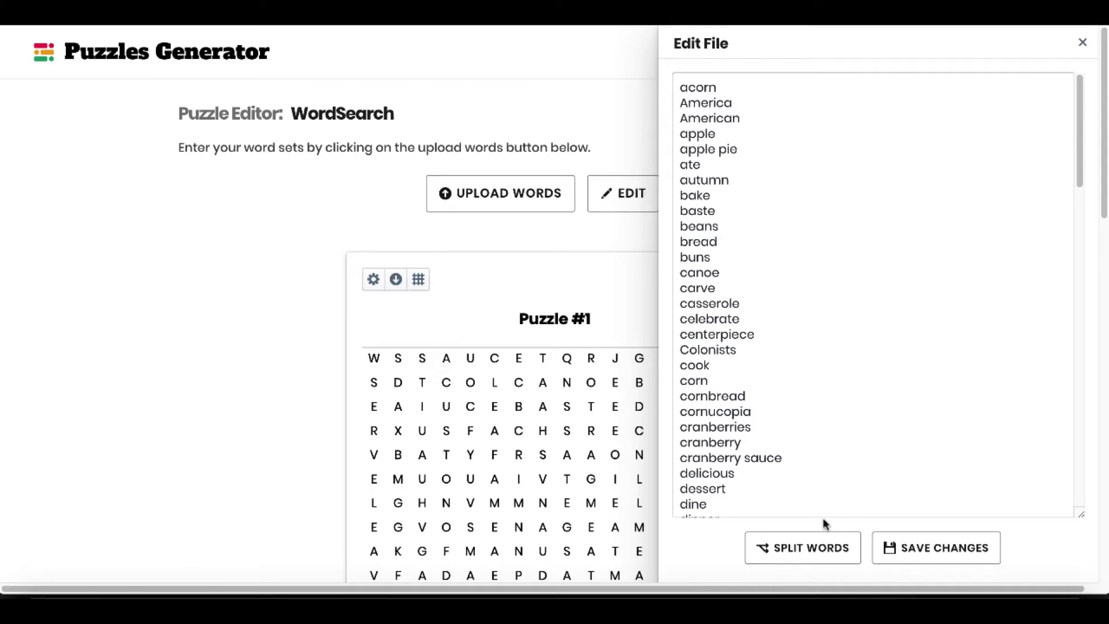
click(1082, 45)
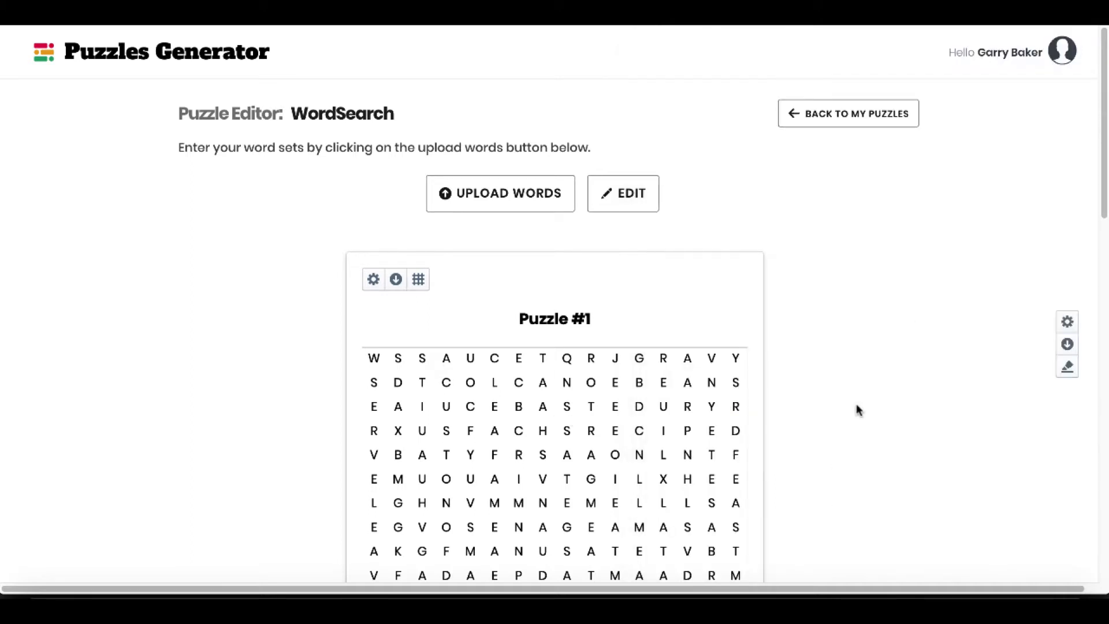
In Puzzle #1's local settings, try title font sizes of 36px and 12px and settle on 54px.
click(373, 280)
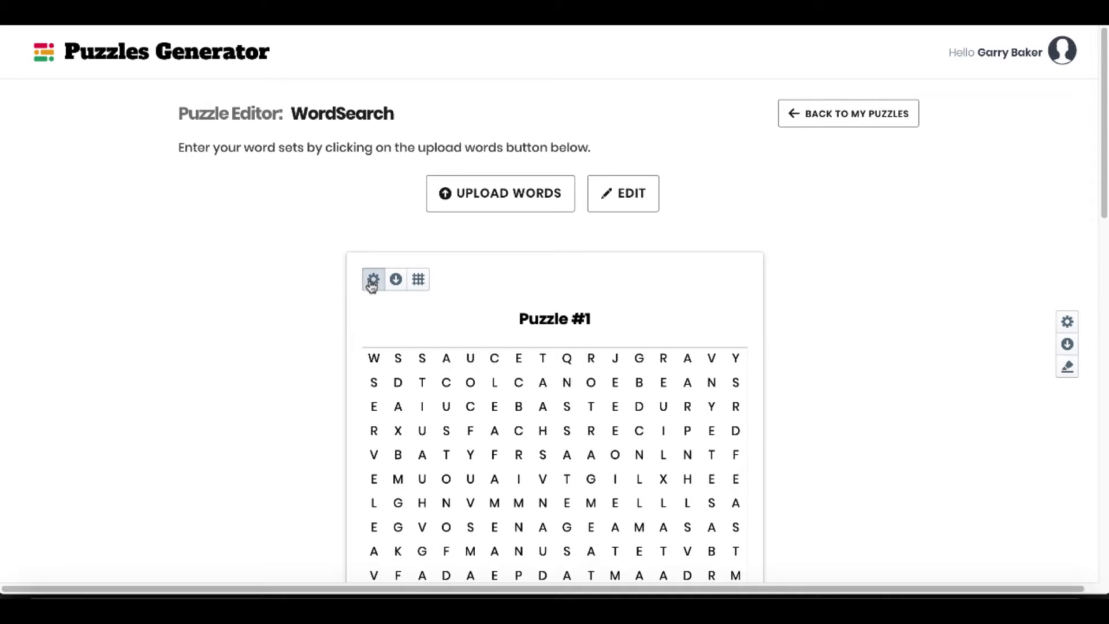
click(373, 280)
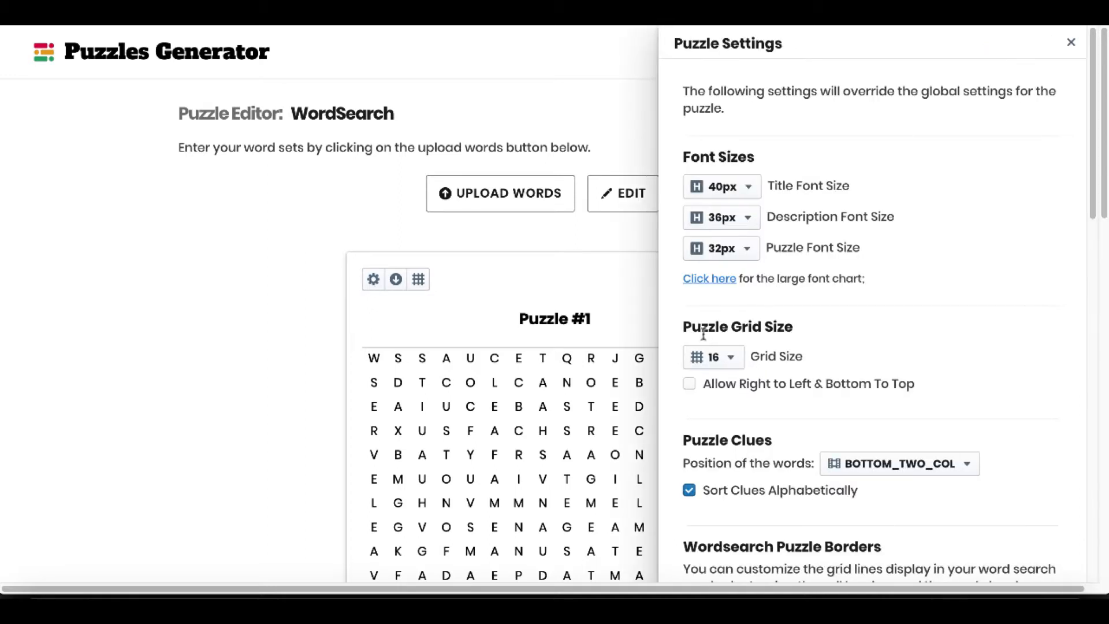
click(749, 189)
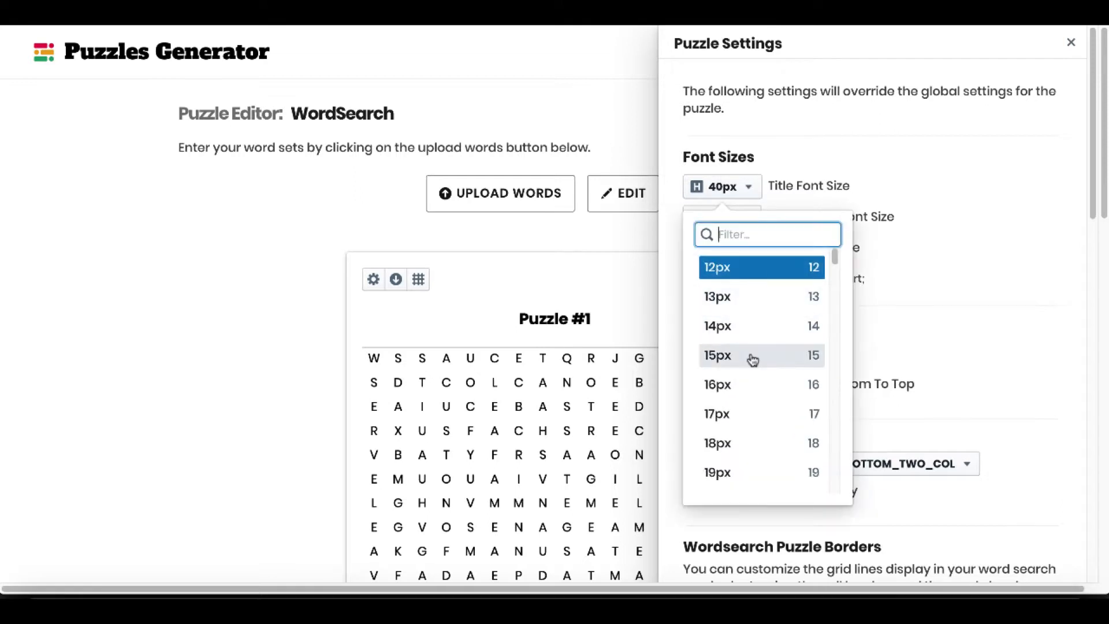
scroll(748, 414, down, 9)
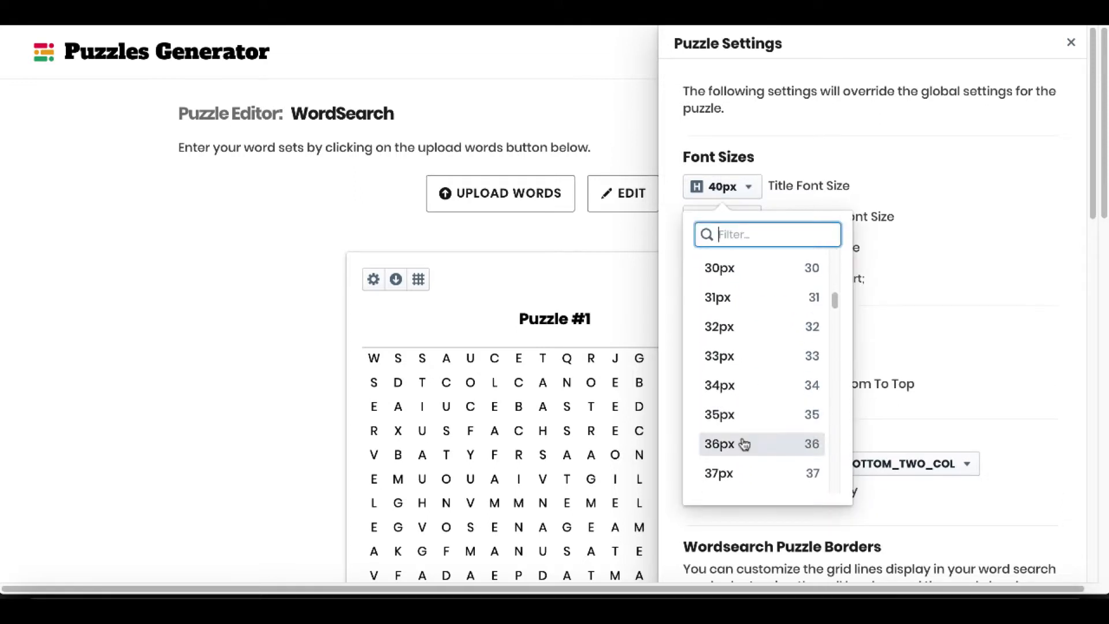
click(744, 443)
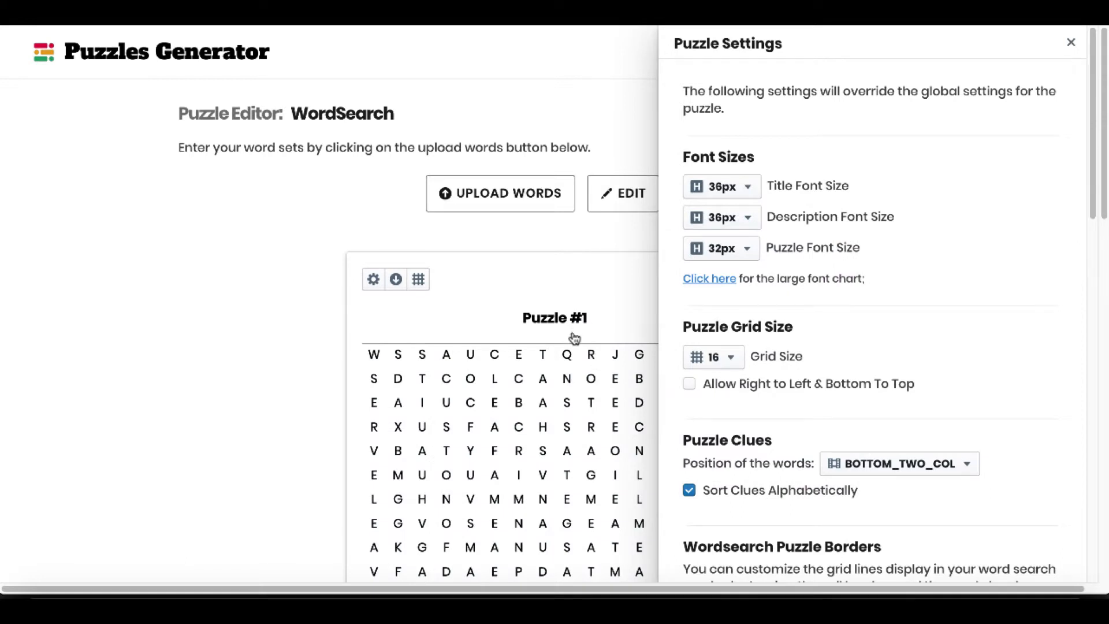
click(750, 186)
scroll(747, 289, up, 4)
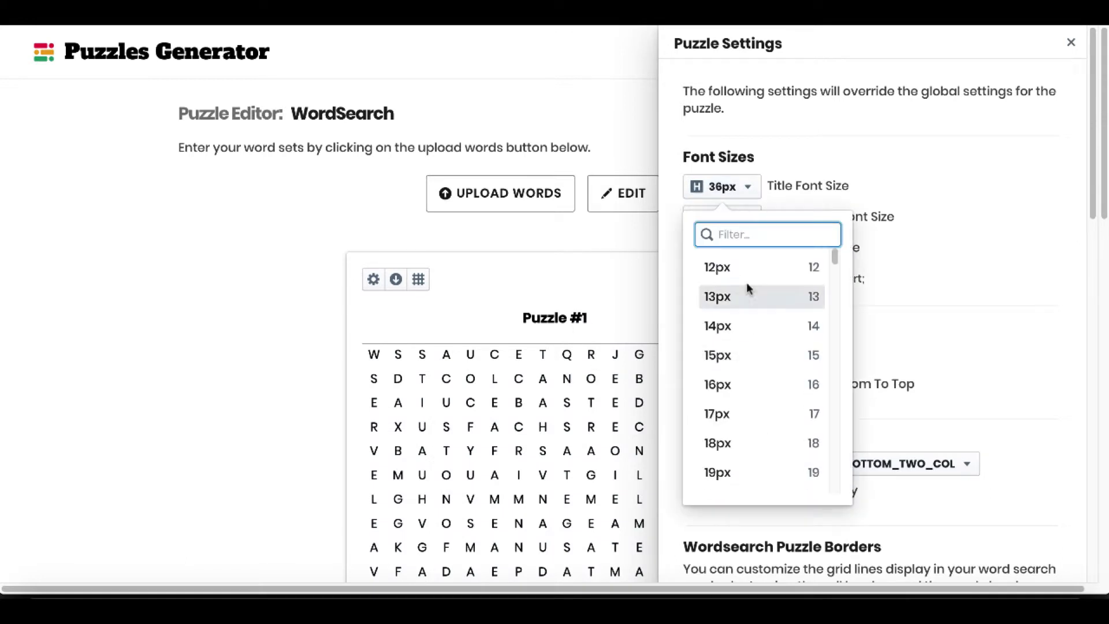
click(739, 270)
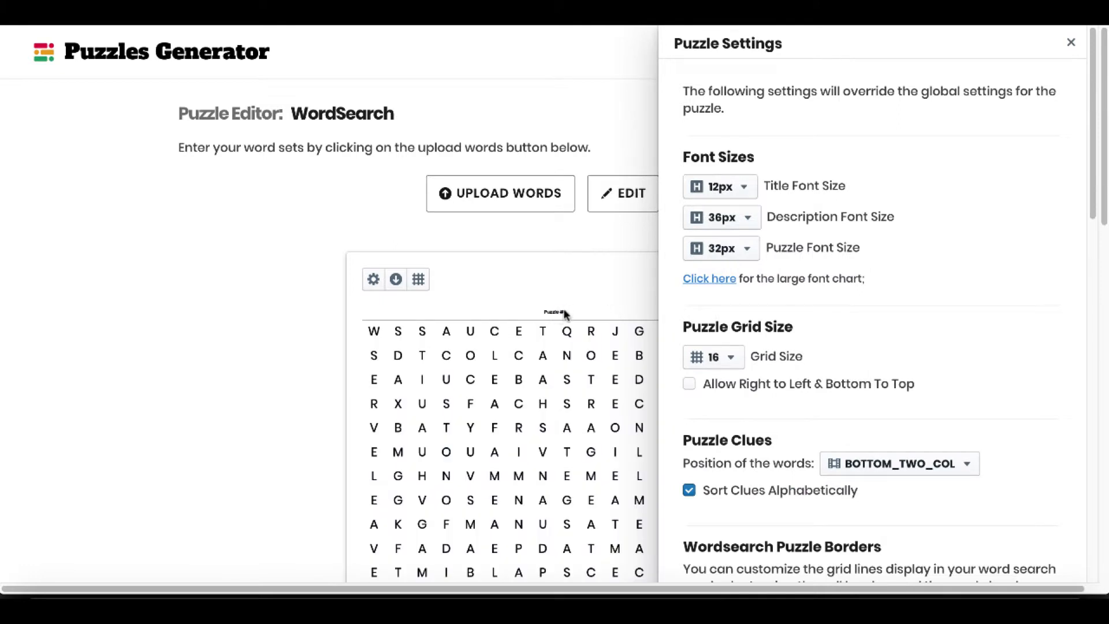
click(730, 194)
scroll(737, 354, down, 18)
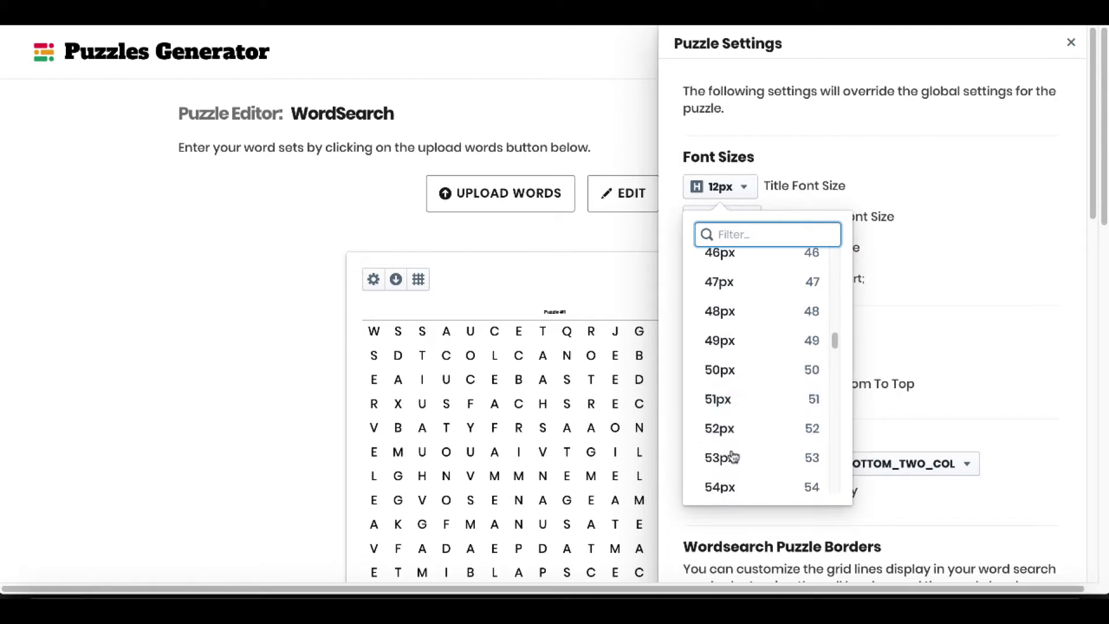
click(726, 487)
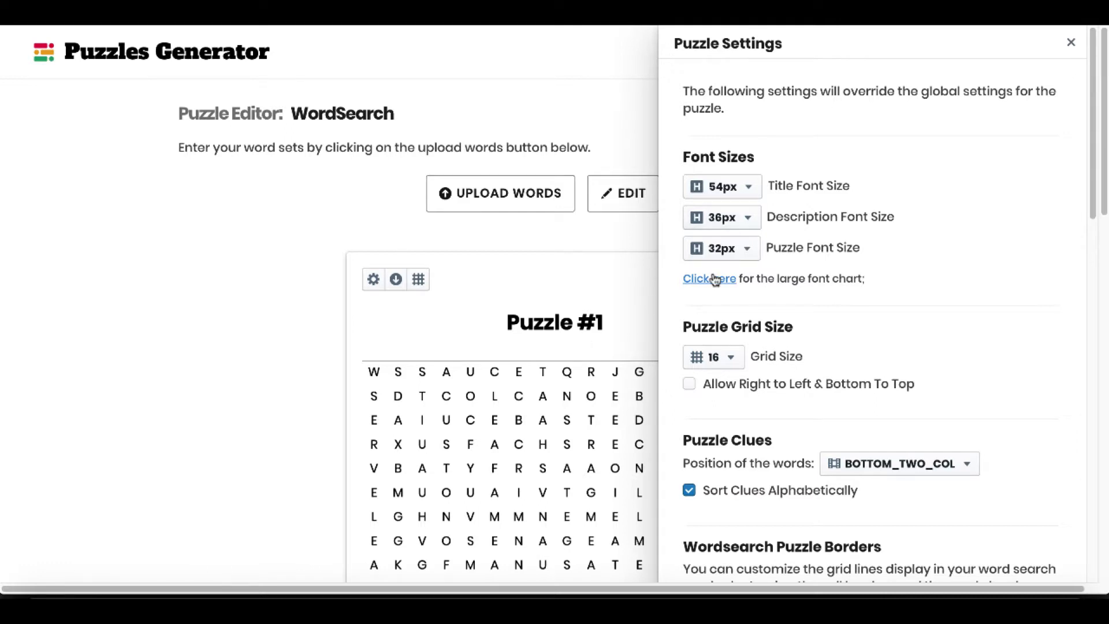
Set Puzzle #1's puzzle font size to 48px and check the letter grid, clues and solution.
click(749, 253)
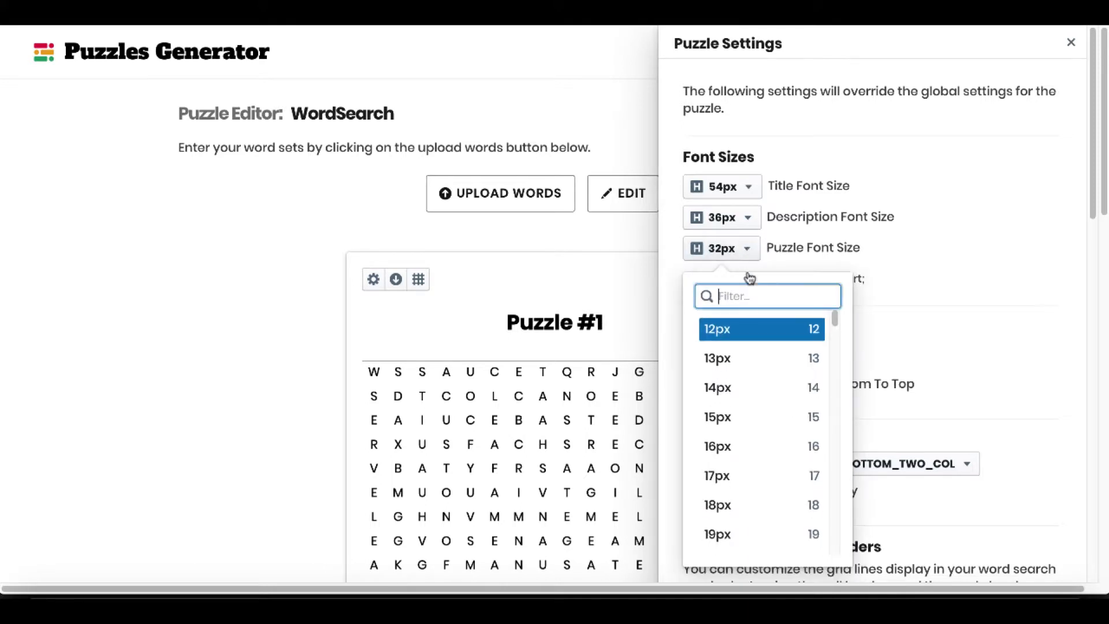
scroll(748, 502, down, 1)
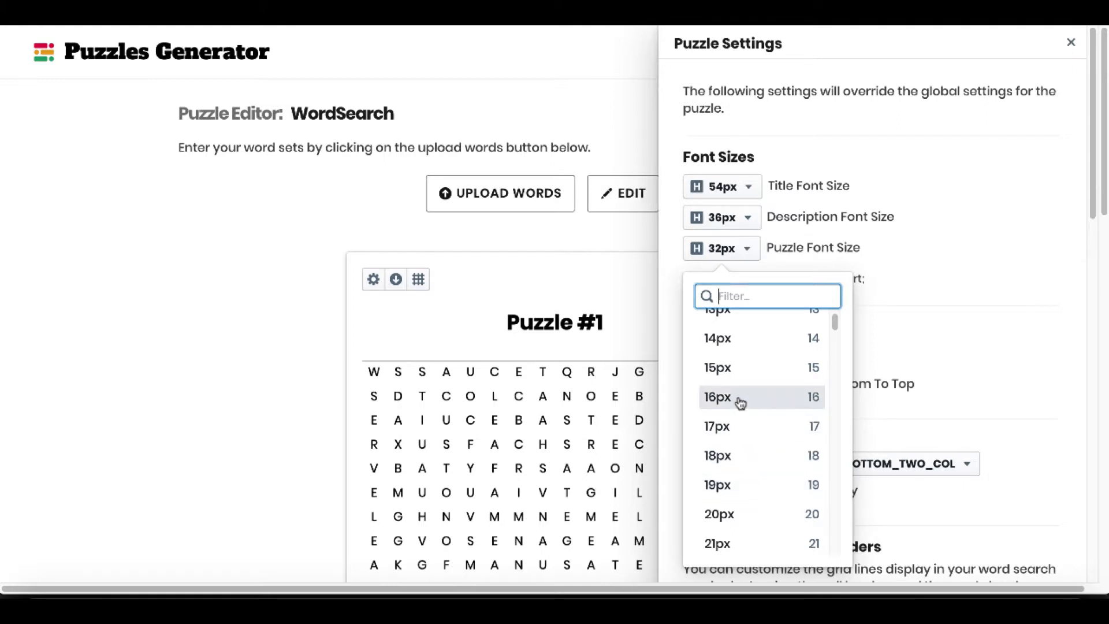
scroll(743, 465, down, 12)
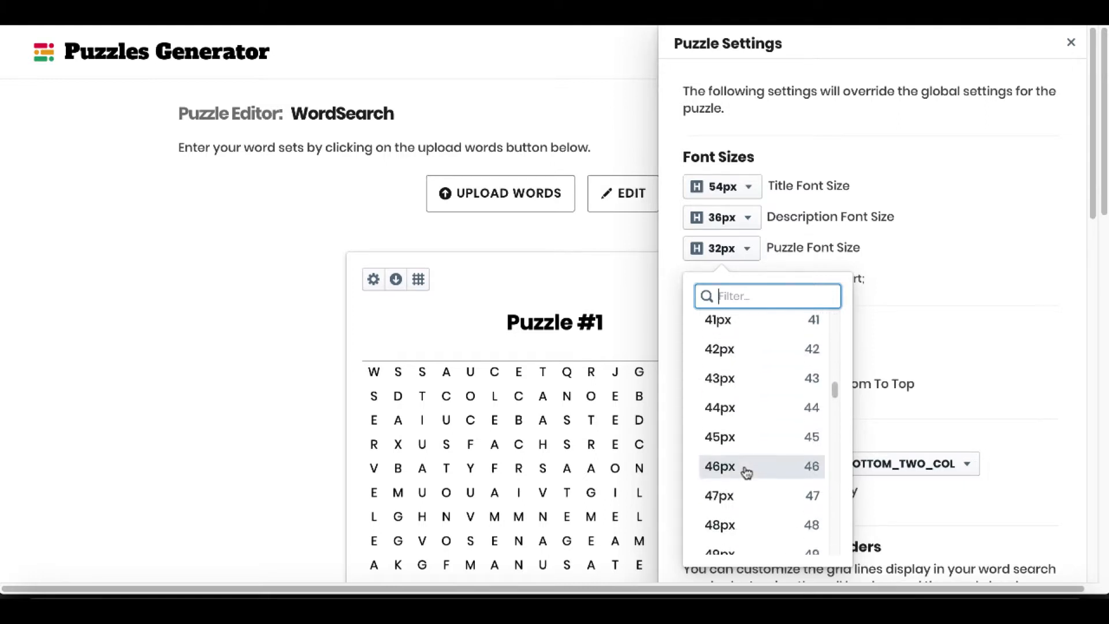
click(726, 521)
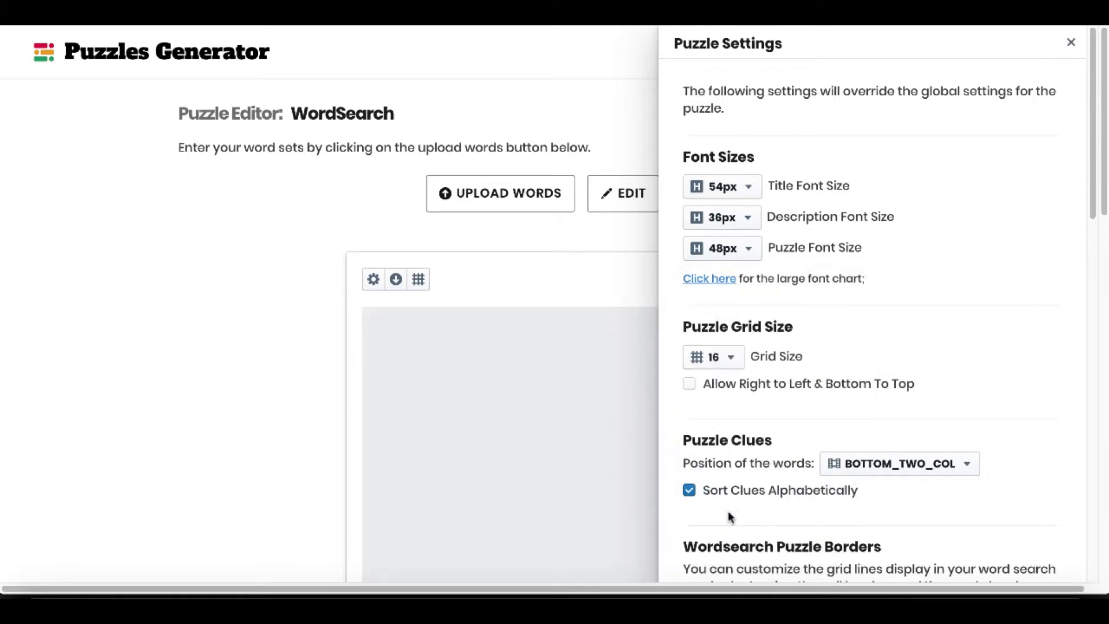
scroll(581, 414, down, 5)
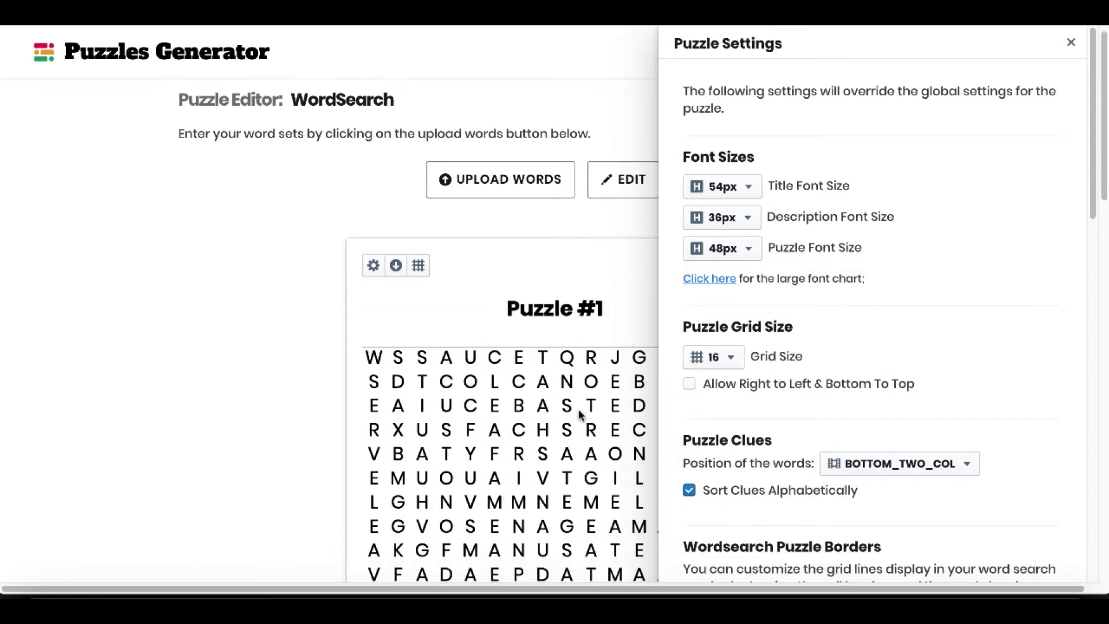
scroll(579, 414, down, 14)
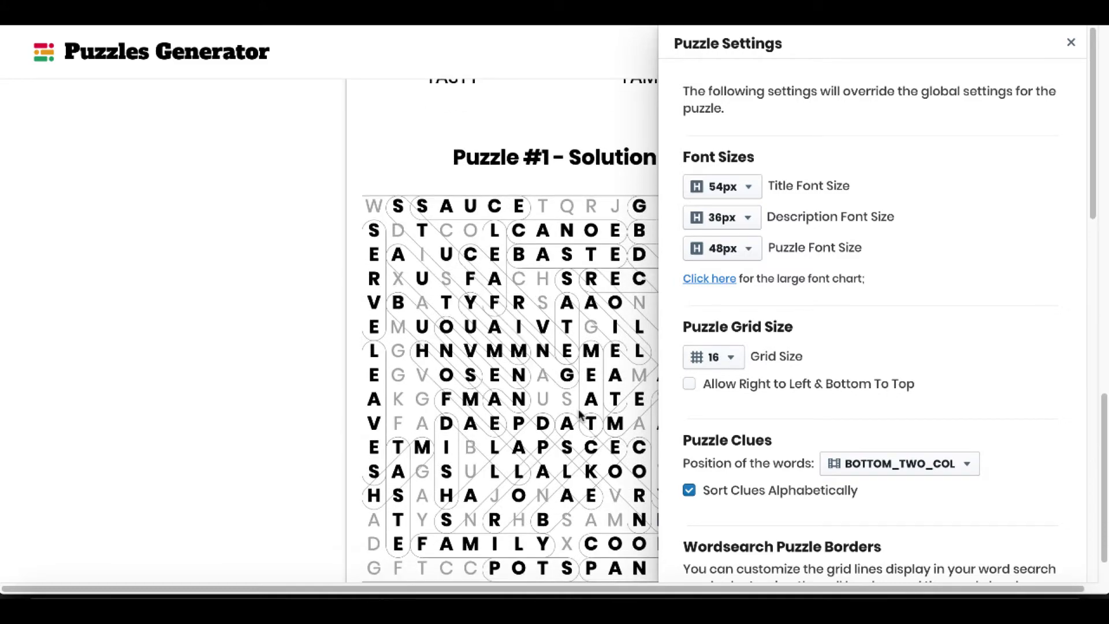
scroll(580, 414, up, 9)
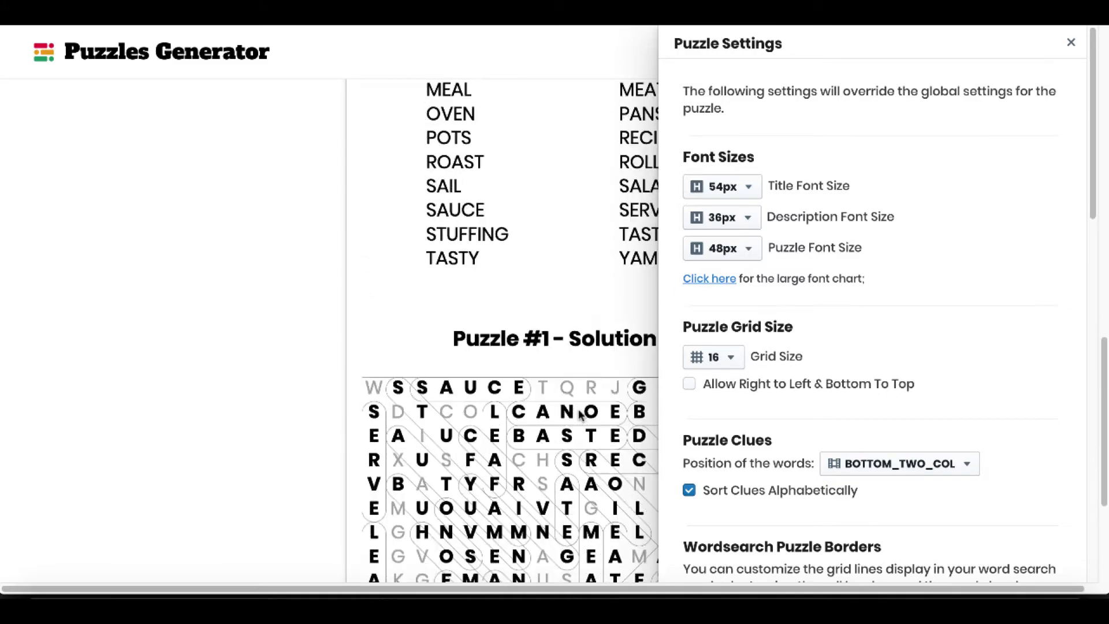
scroll(595, 362, up, 10)
Set Puzzle #1's grid size to 29 x 29 in its local settings and check the letter grid.
click(729, 359)
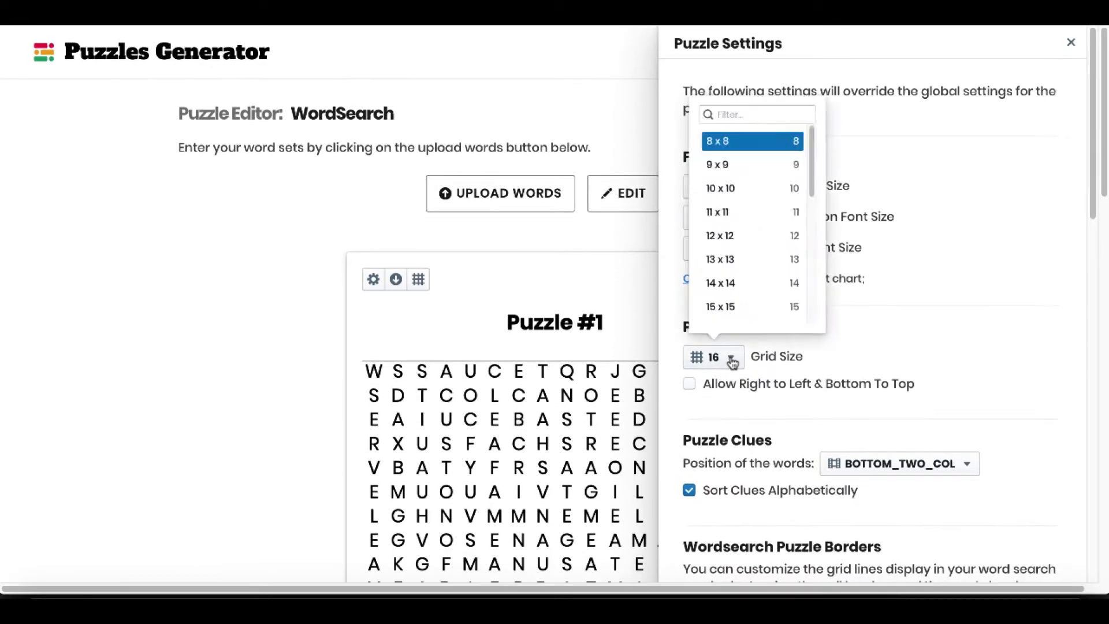
scroll(746, 275, down, 5)
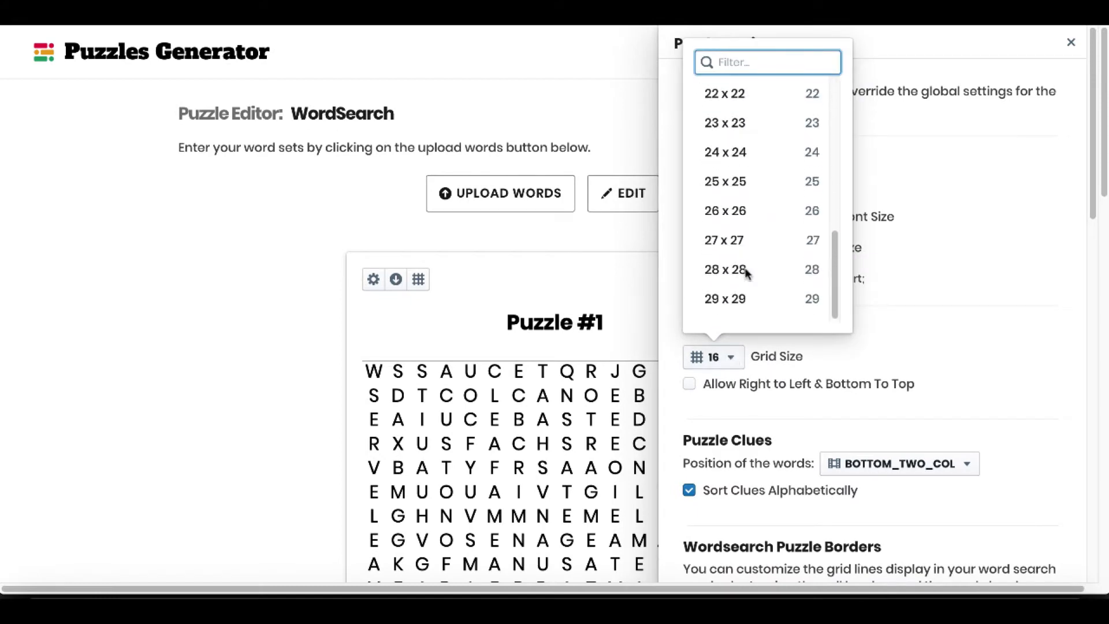
click(731, 299)
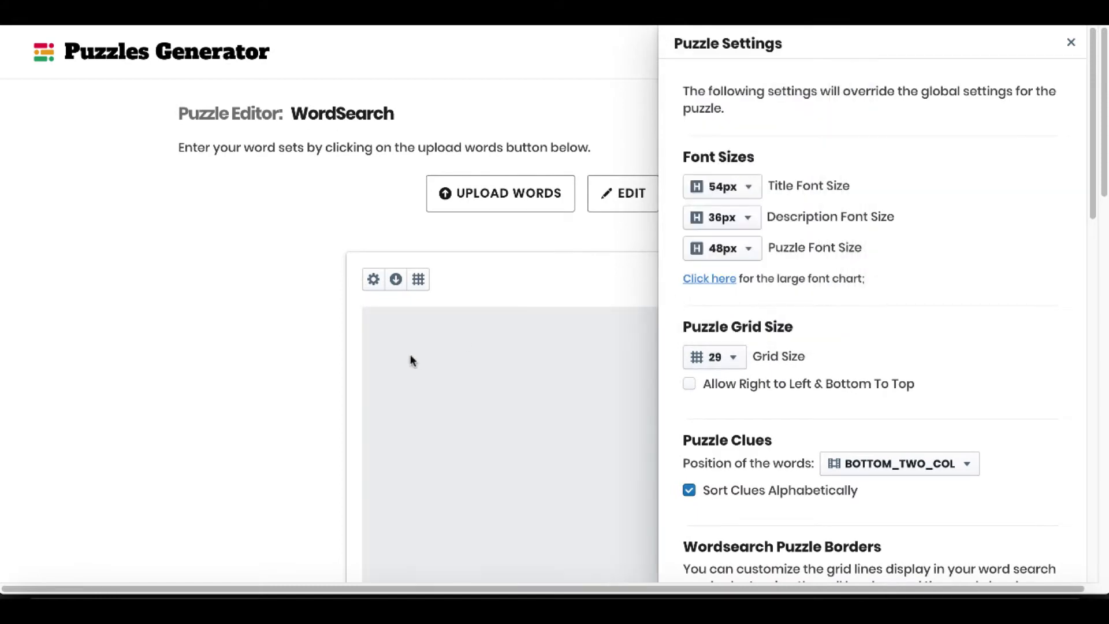
click(1070, 42)
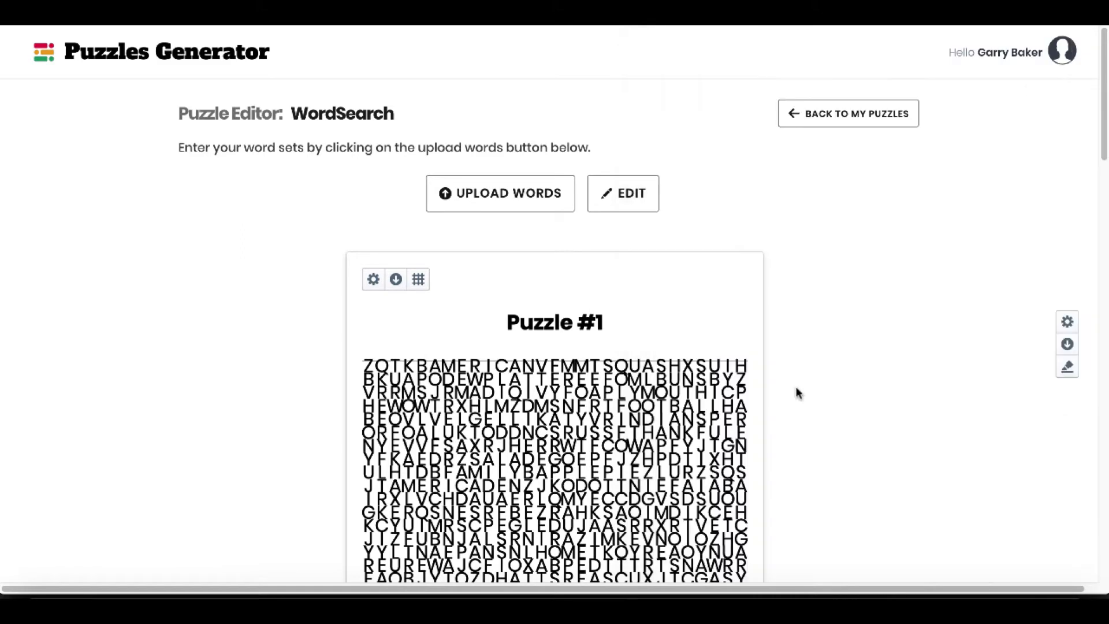
scroll(771, 459, down, 4)
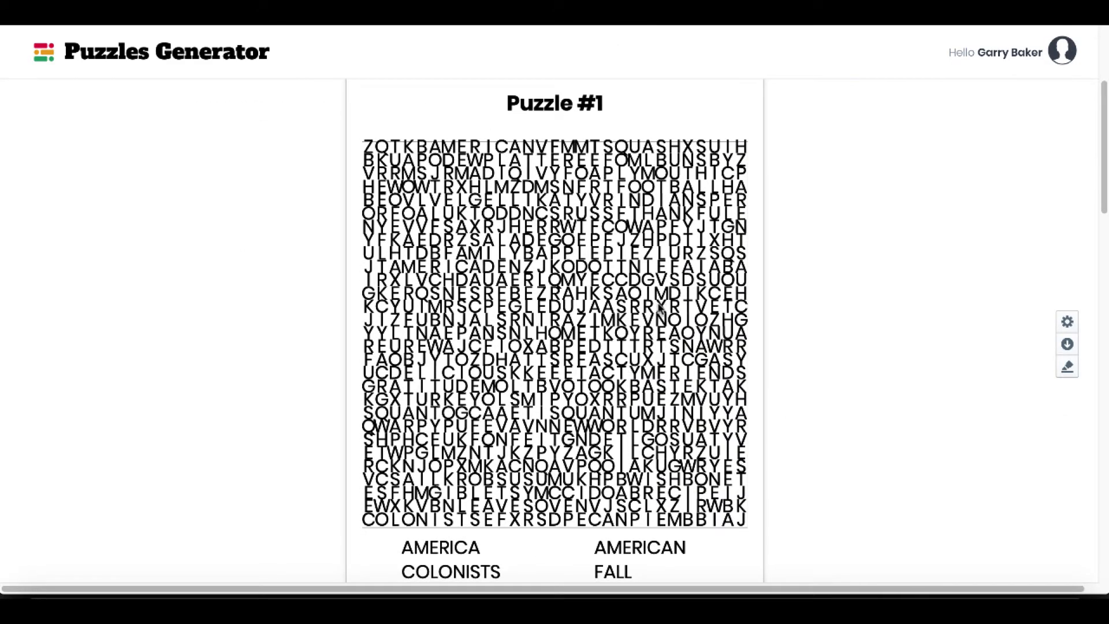
scroll(660, 307, up, 2)
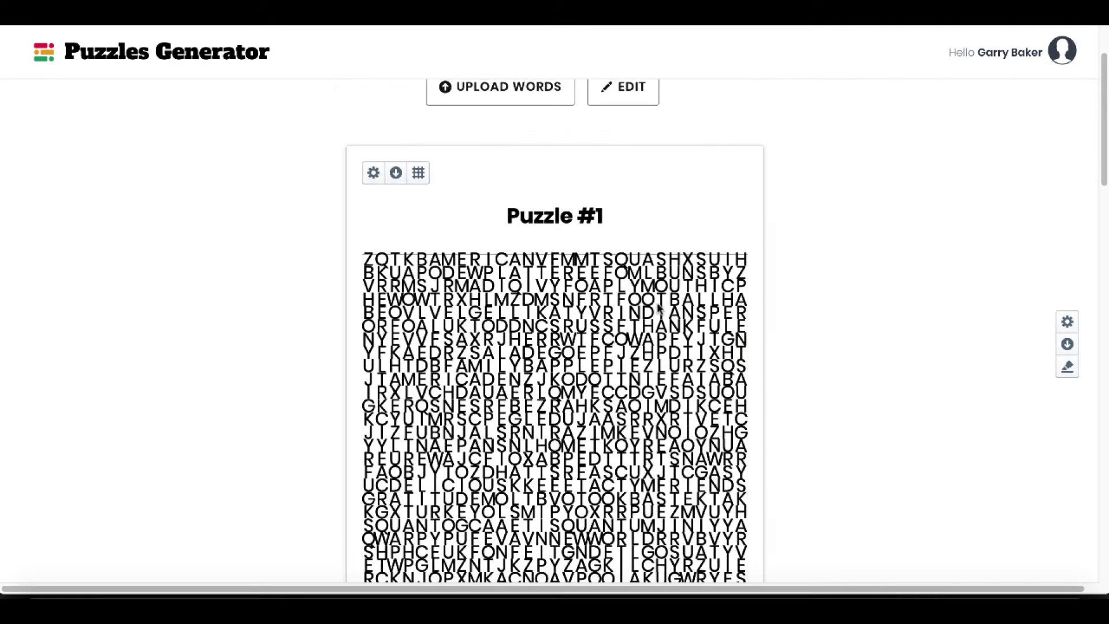
Set Puzzle #1's puzzle font size to 16px and check the letter grid, clues and solution.
click(373, 173)
click(748, 254)
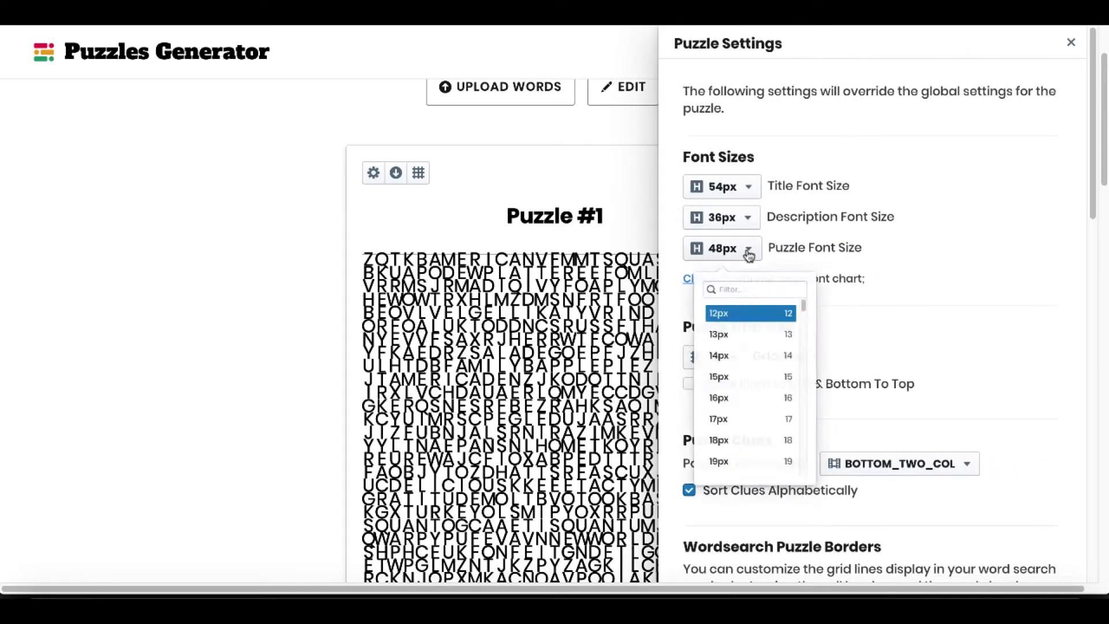
click(741, 445)
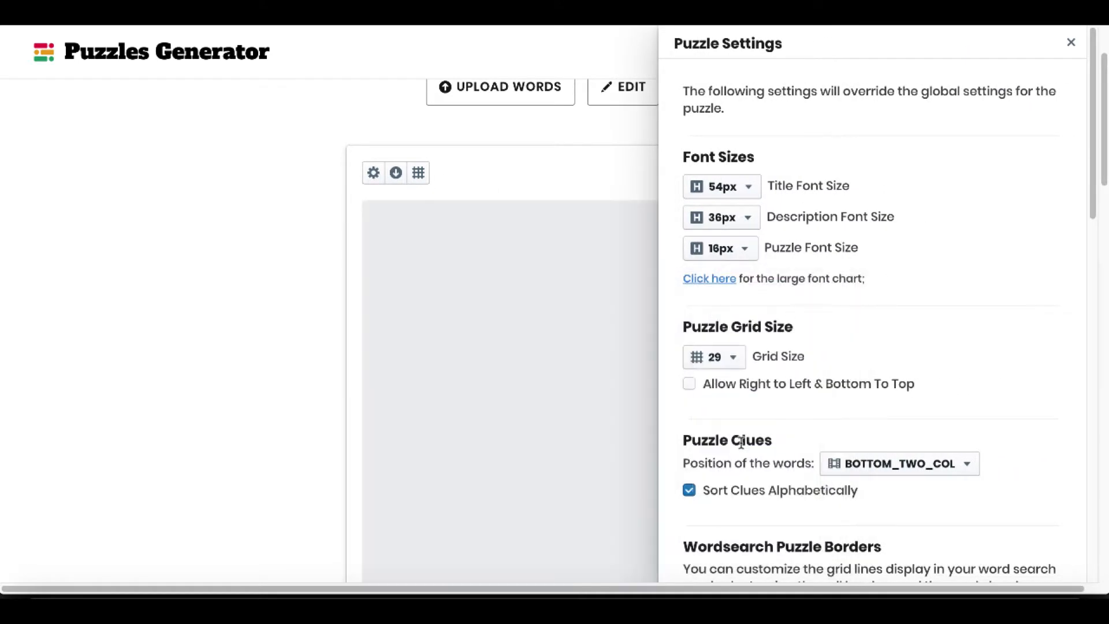
click(271, 326)
scroll(647, 403, down, 2)
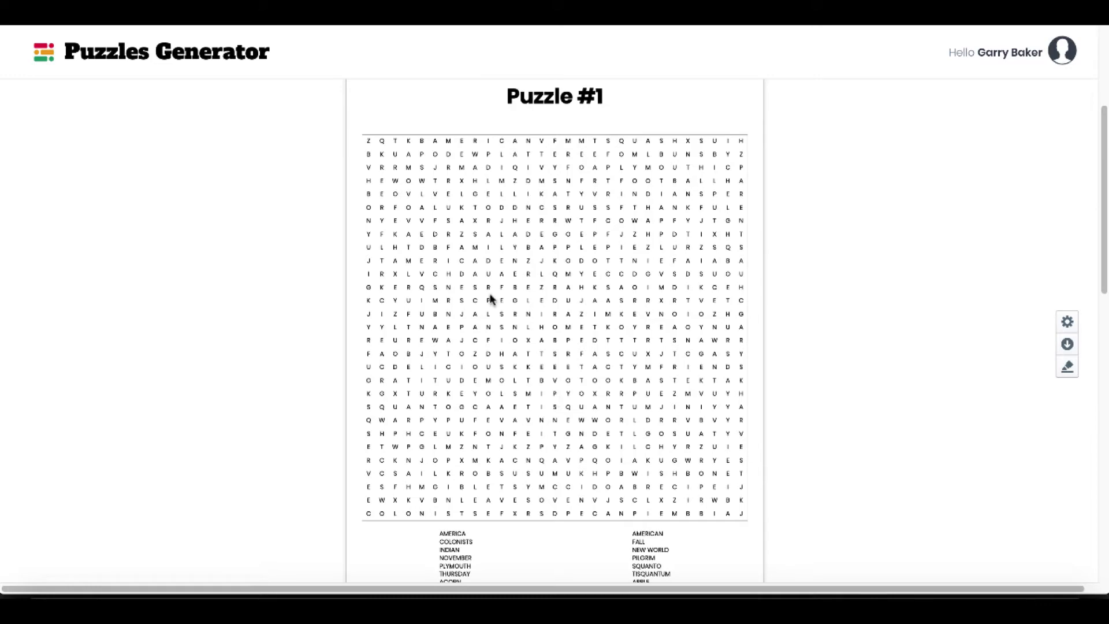
scroll(847, 418, down, 8)
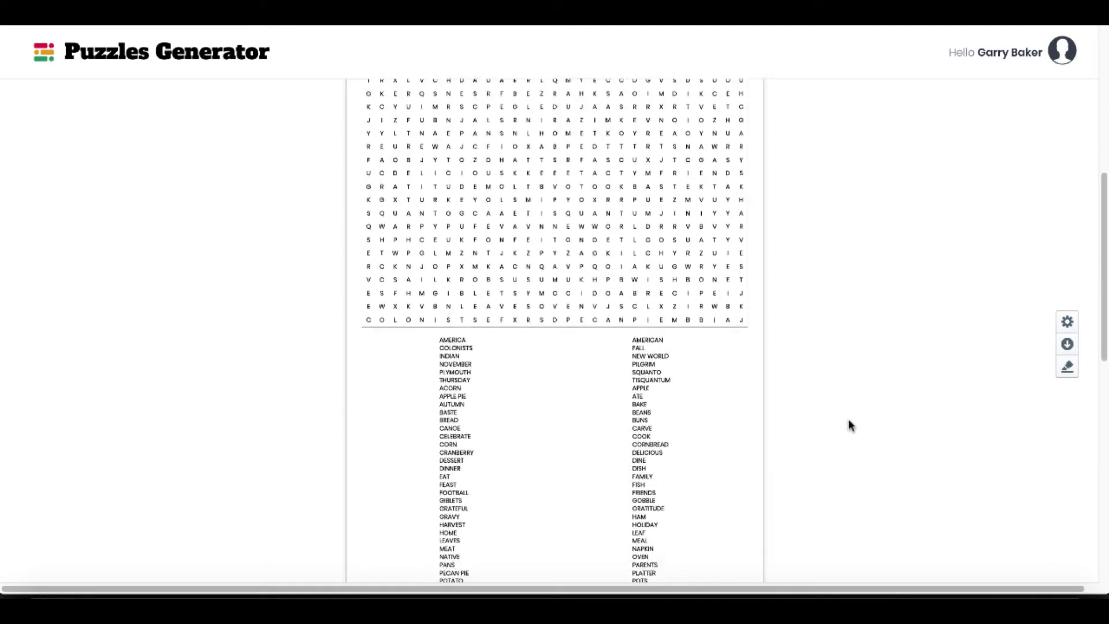
scroll(649, 316, down, 2)
scroll(649, 316, down, 5)
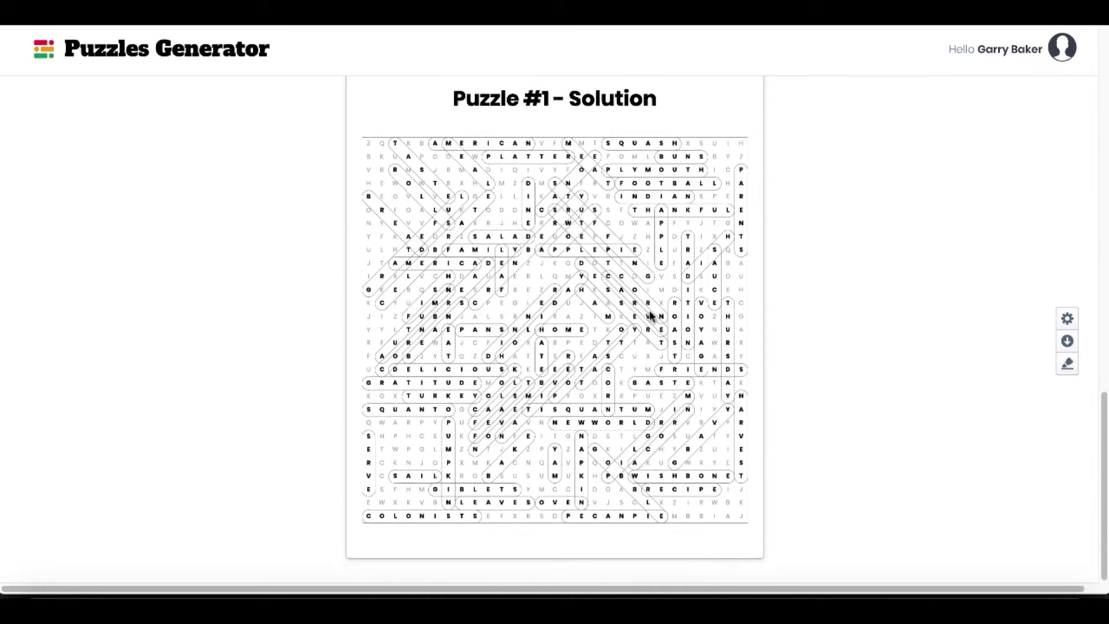
scroll(649, 316, up, 15)
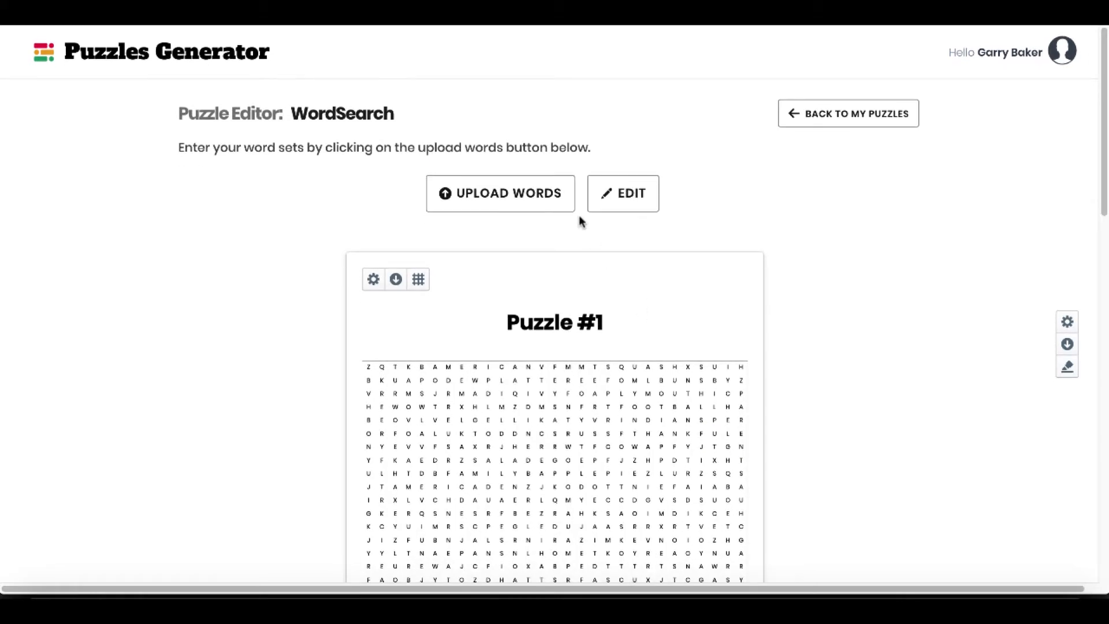
In the global settings, change the puzzle font to Acme and check it on the puzzle and its solution.
click(1067, 322)
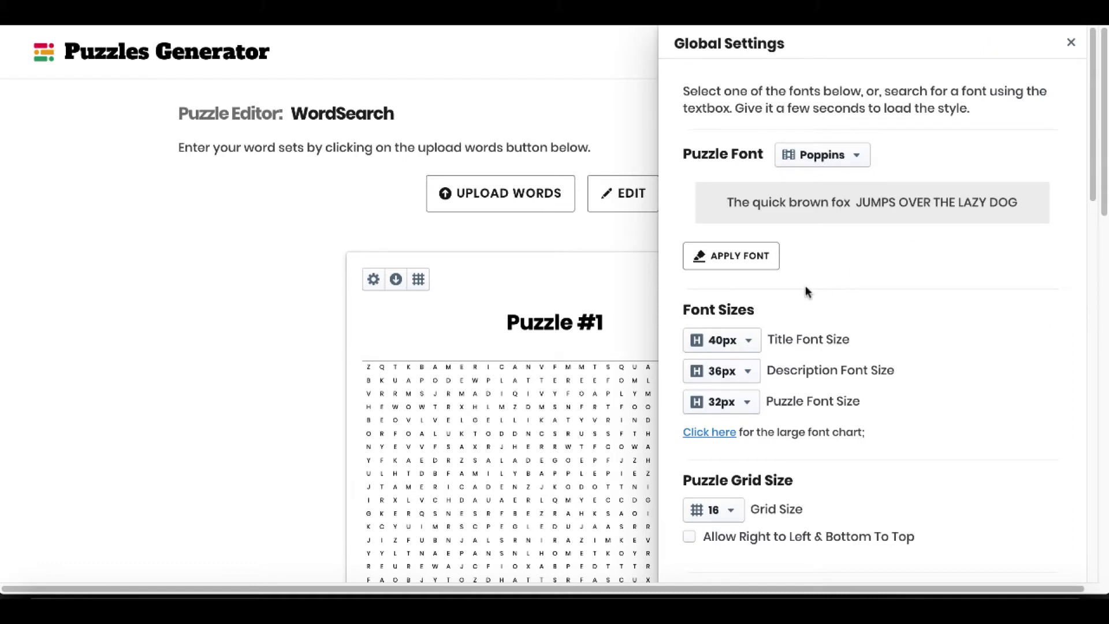
scroll(899, 331, down, 1)
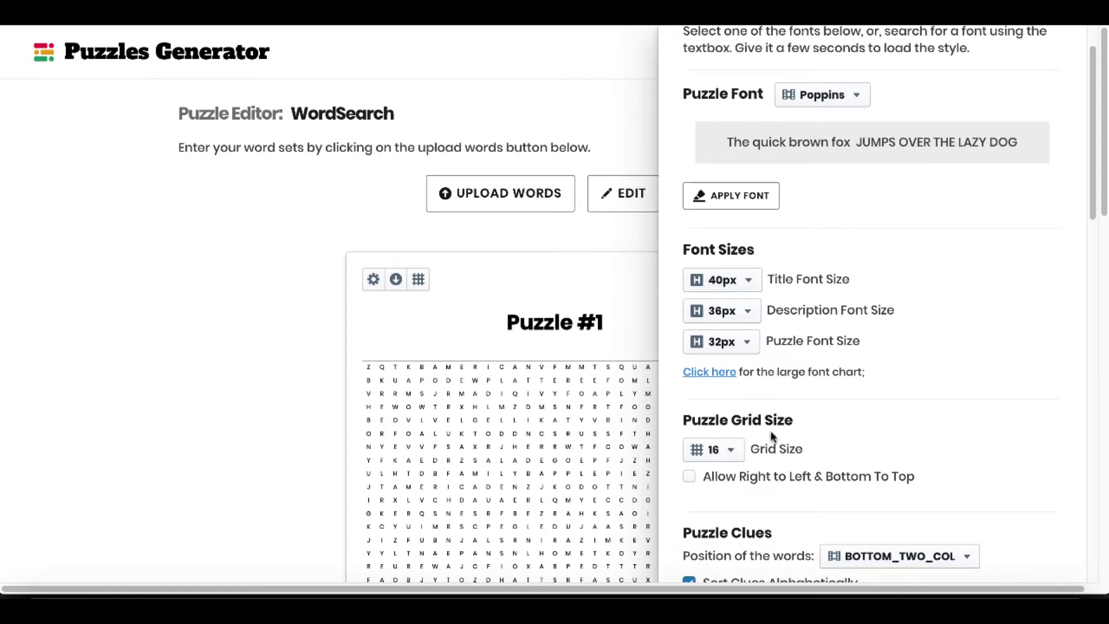
click(847, 108)
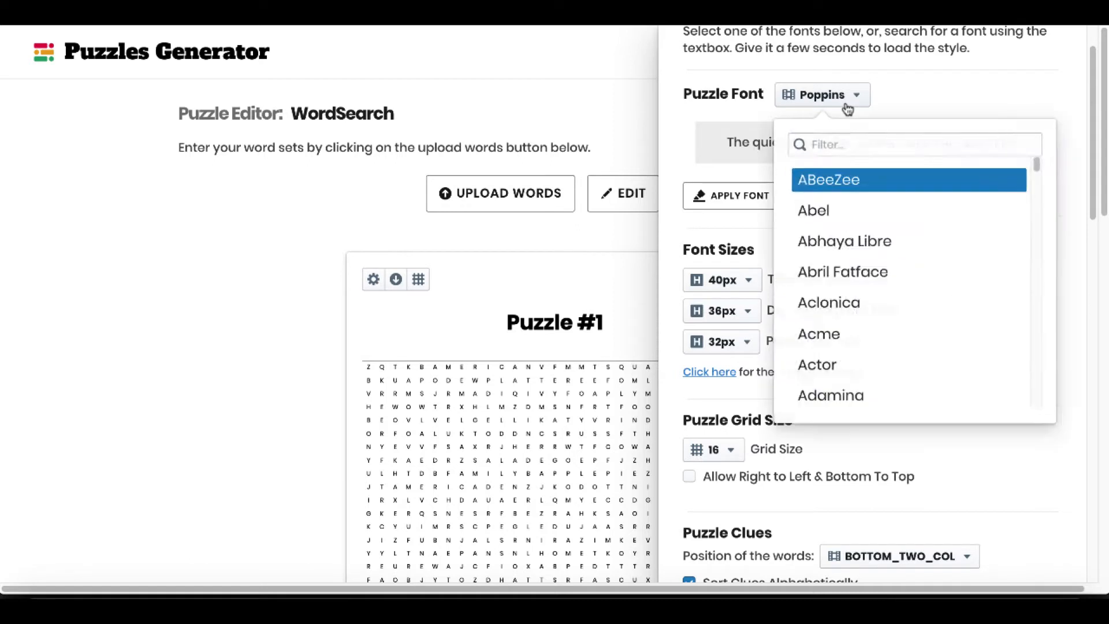
click(843, 328)
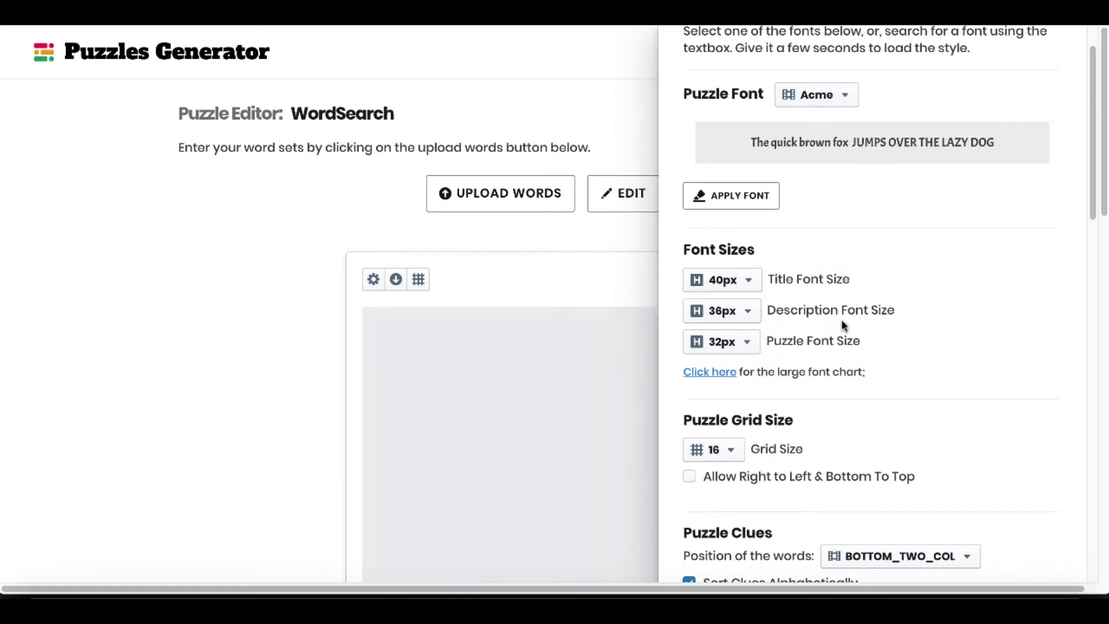
triple_click(995, 139)
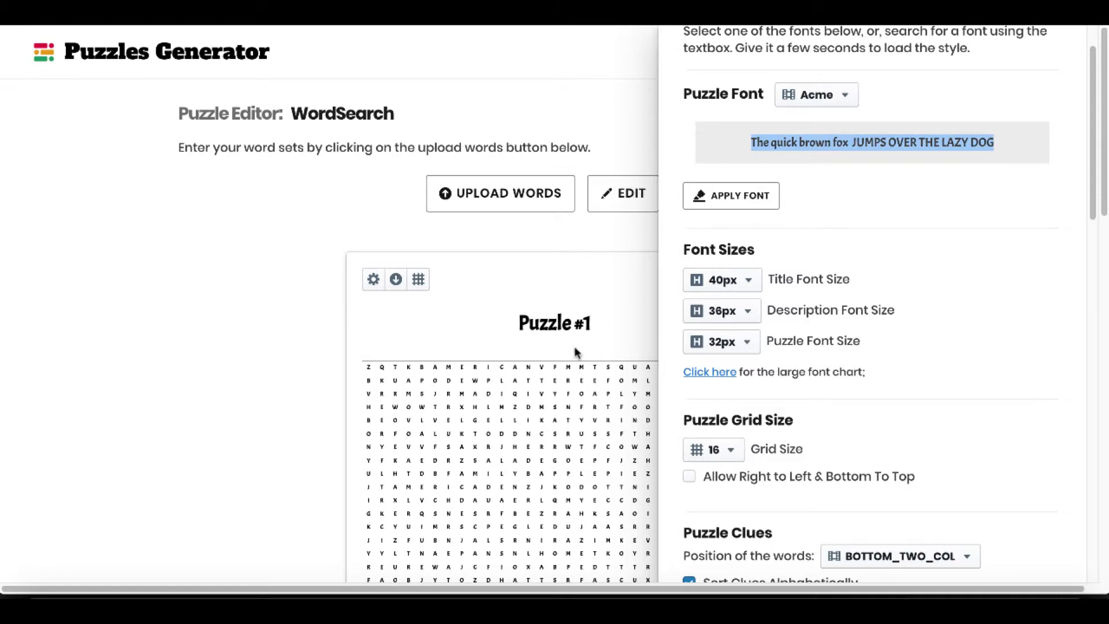
scroll(559, 402, down, 10)
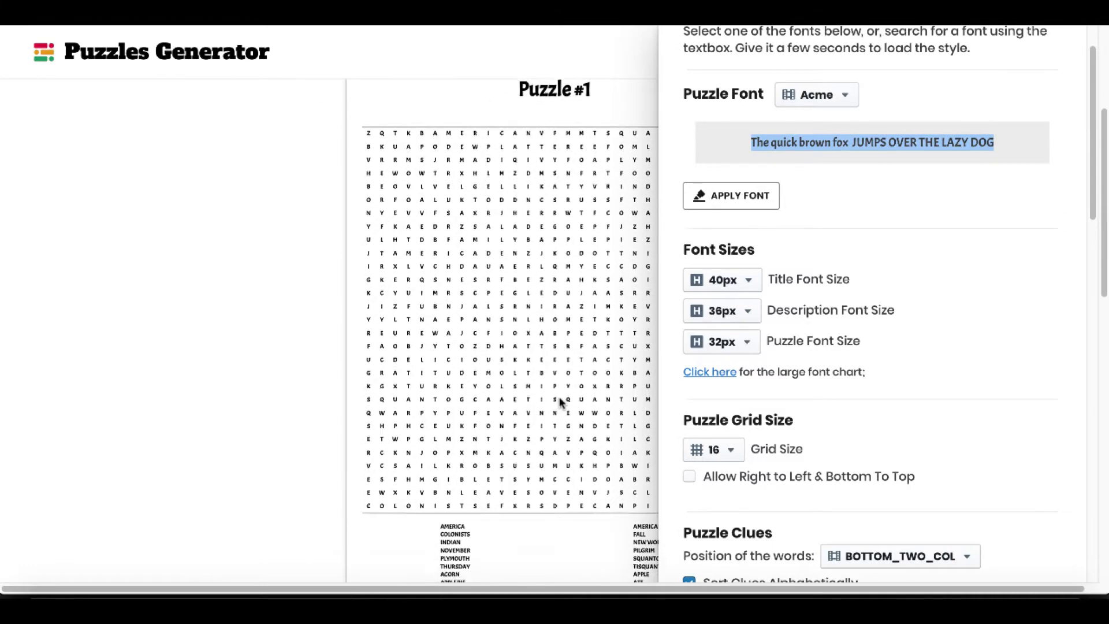
scroll(559, 402, down, 4)
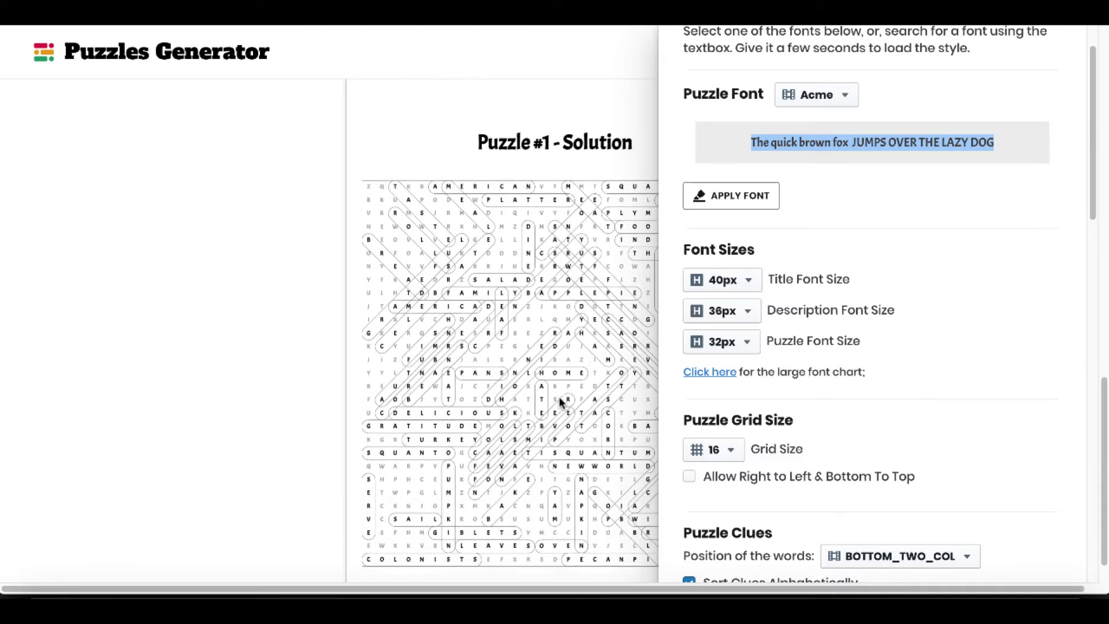
scroll(562, 403, up, 15)
Look through the available positions for the clue words in the global settings.
scroll(873, 403, down, 7)
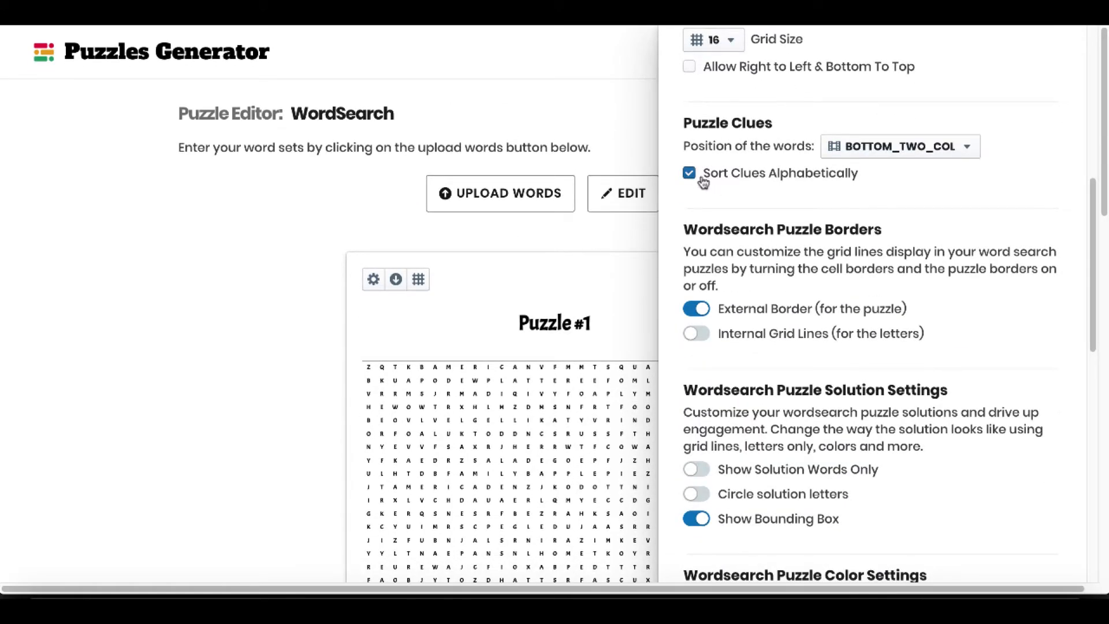
click(876, 148)
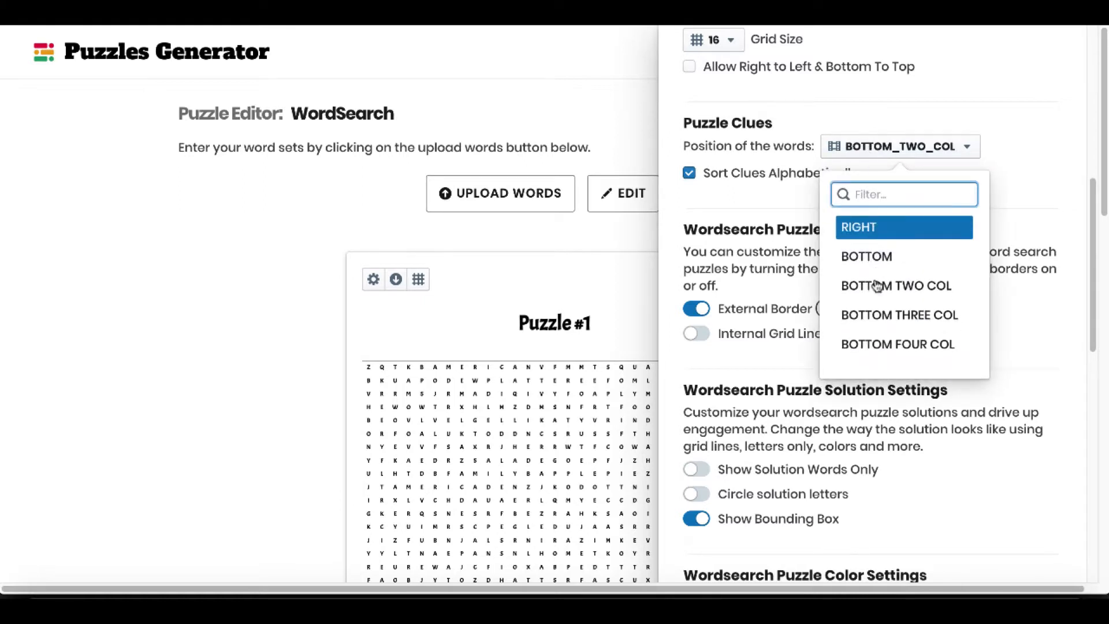
click(746, 202)
Try internal grid lines for the letters, check the puzzle grid and switch them off again.
scroll(930, 334, down, 2)
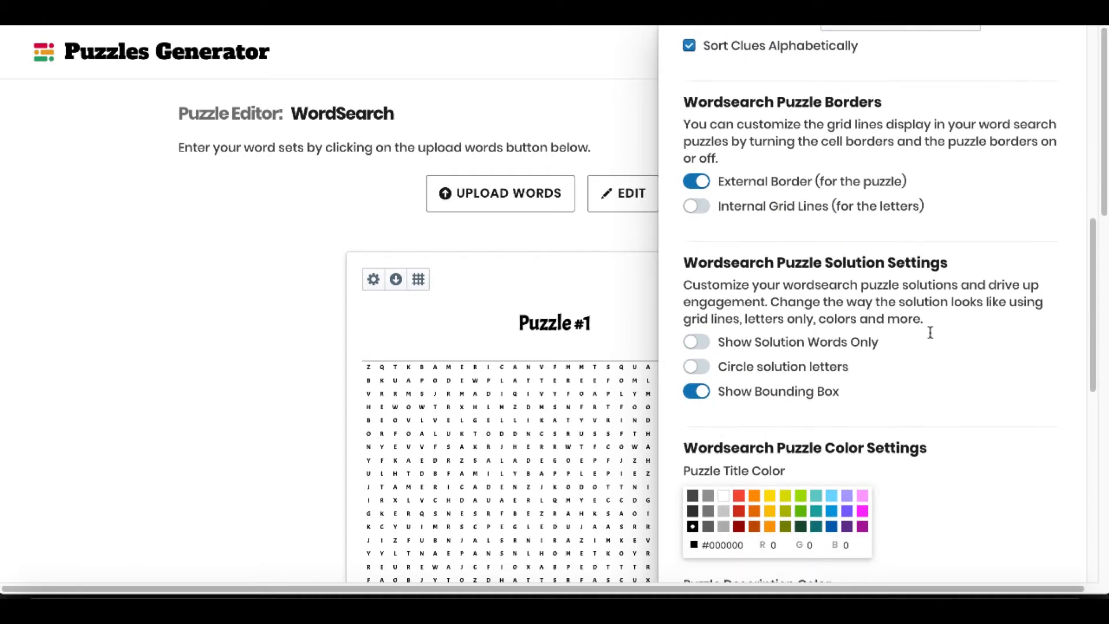
click(696, 209)
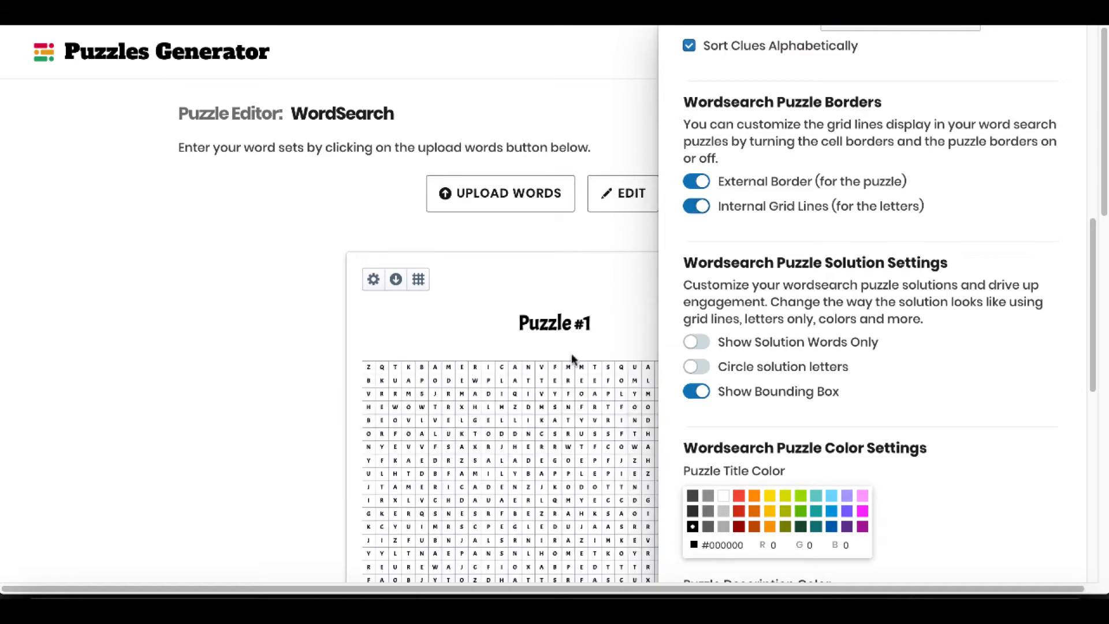
scroll(572, 358, down, 3)
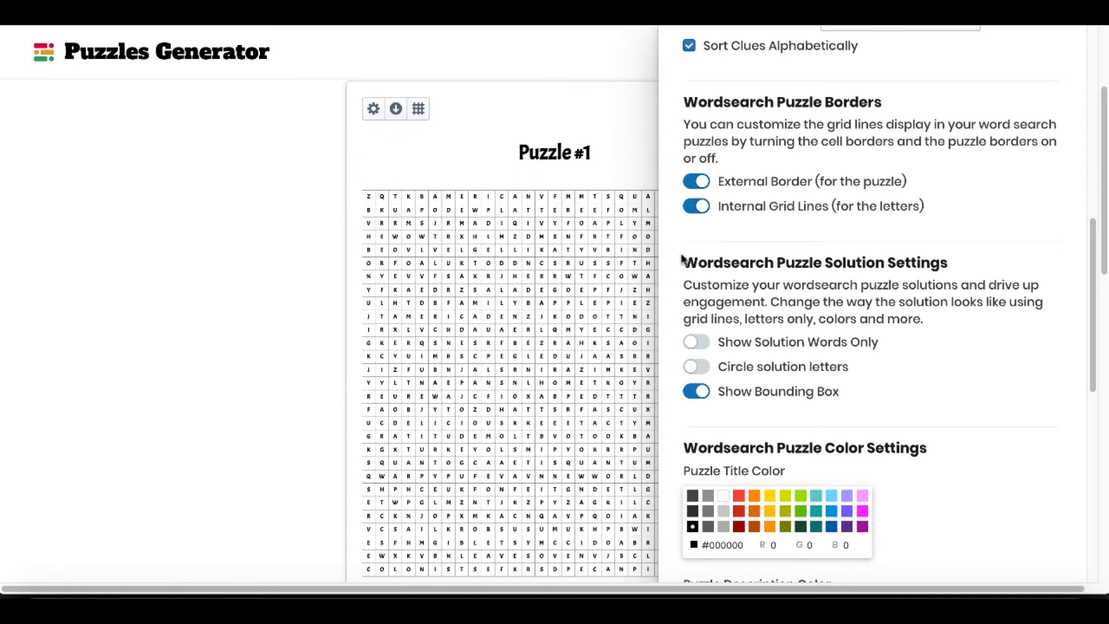
click(697, 206)
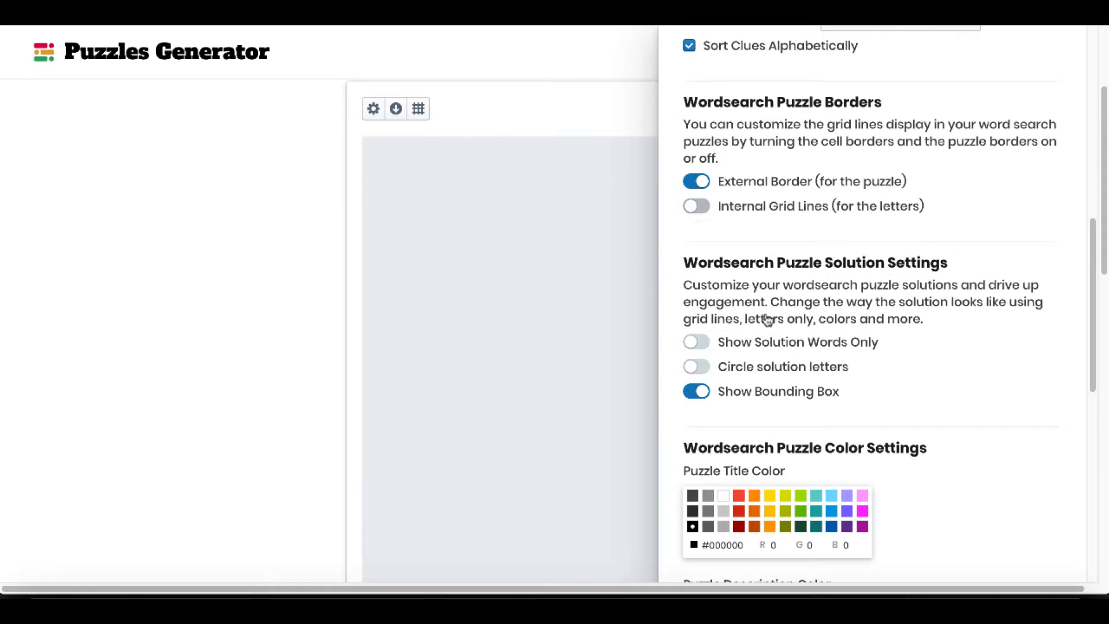
Try Show Solution Words Only and Circle solution letters on Puzzle #1's solution, switching each off again.
scroll(751, 318, down, 1)
scroll(718, 316, down, 10)
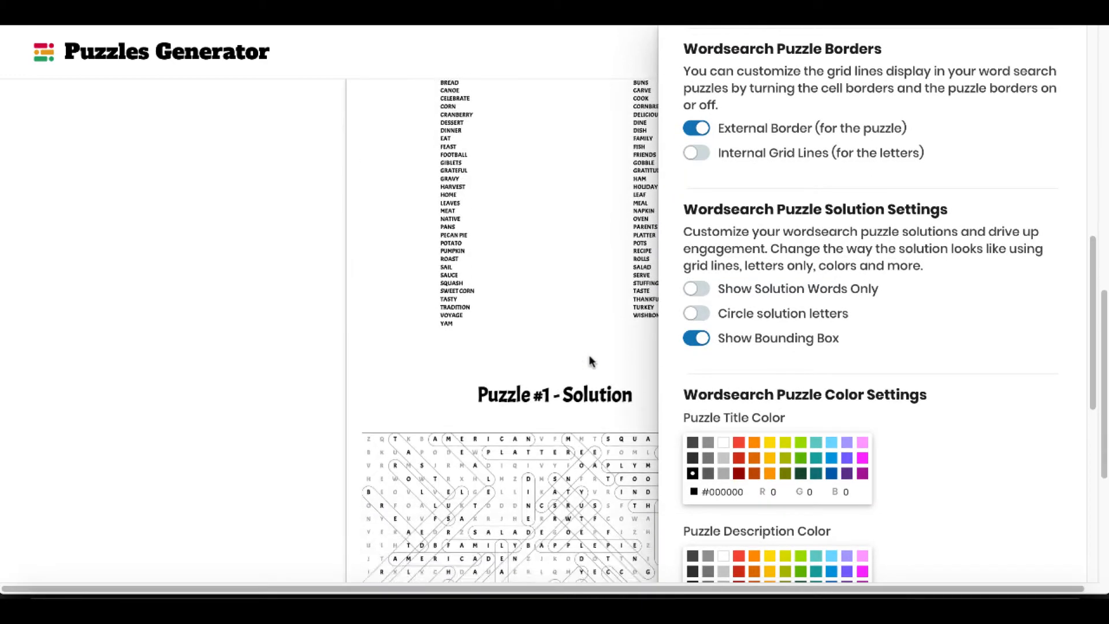
click(694, 288)
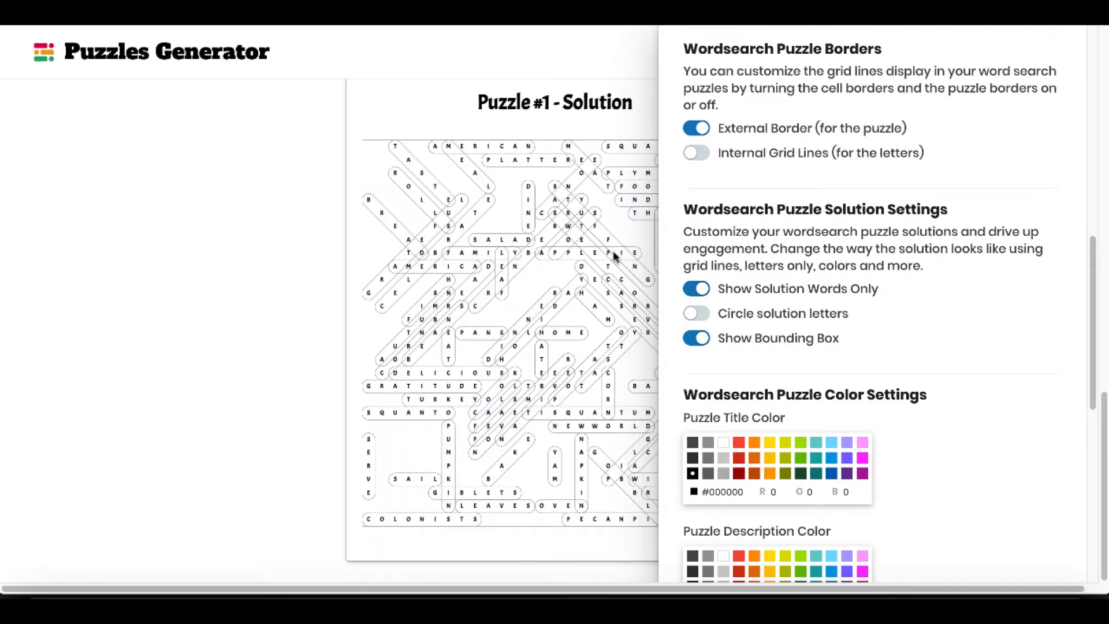
click(696, 289)
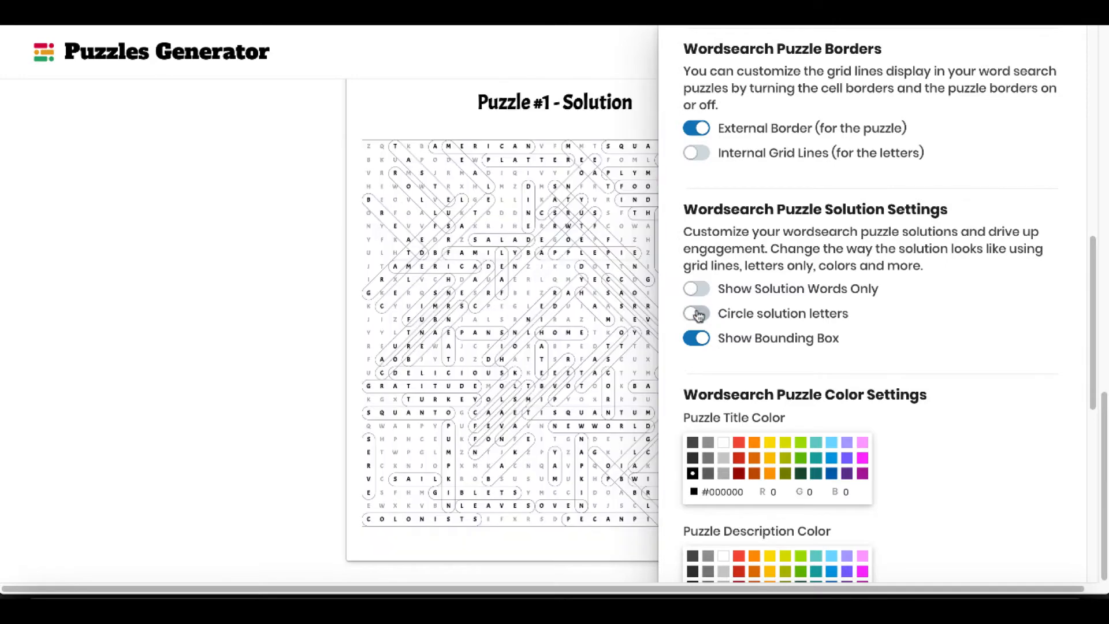
click(697, 314)
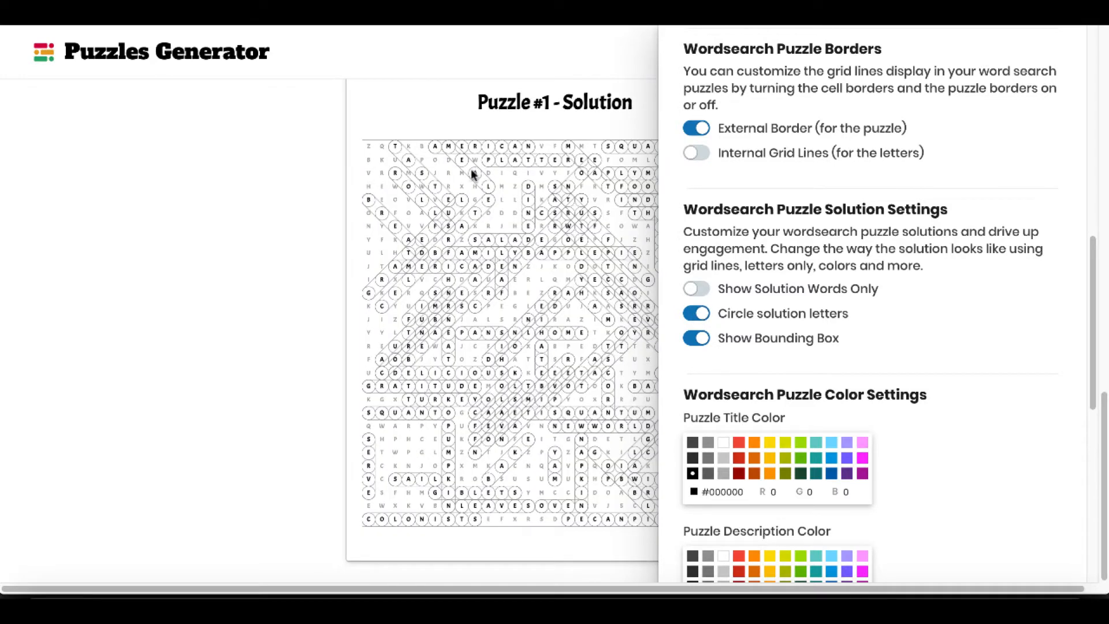
click(699, 314)
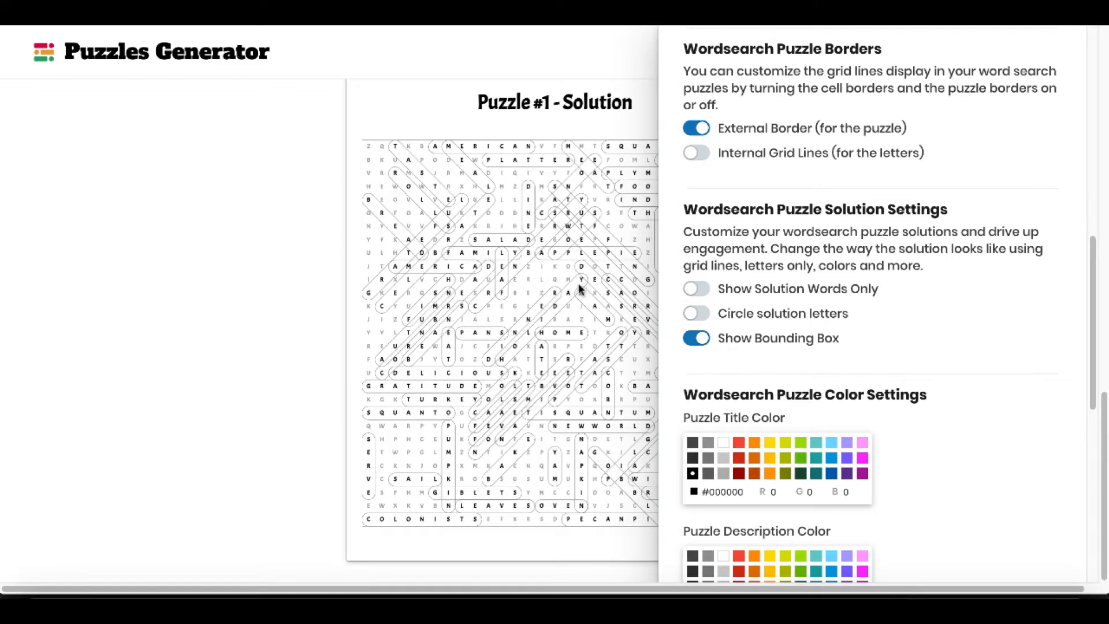
Turn off Show Bounding Box in the global solution settings and check Puzzle #1's solution.
click(701, 340)
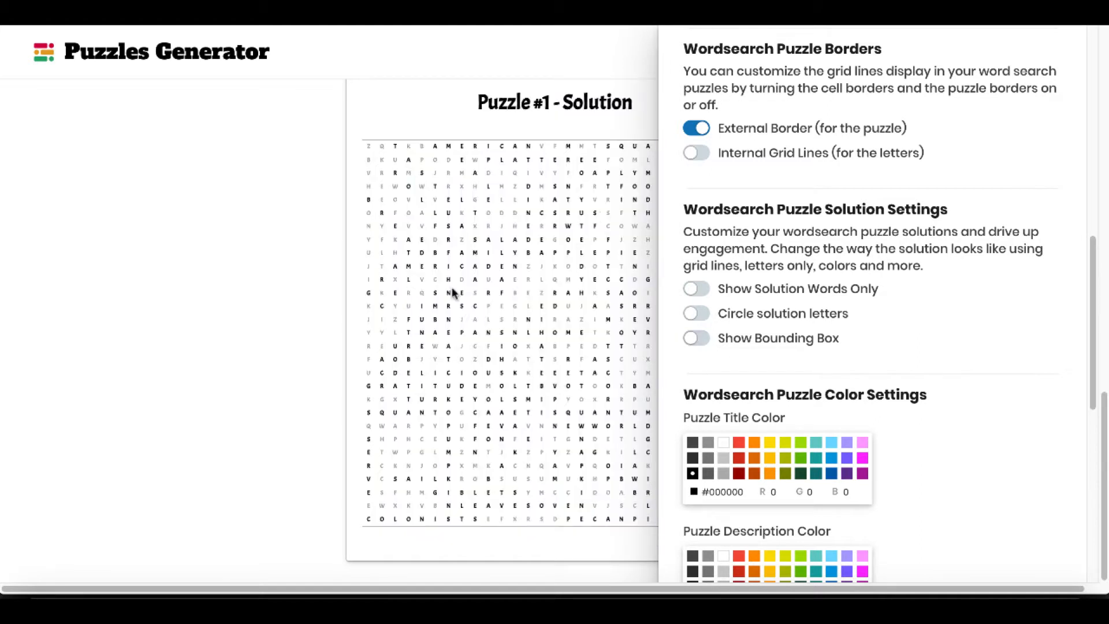
click(310, 292)
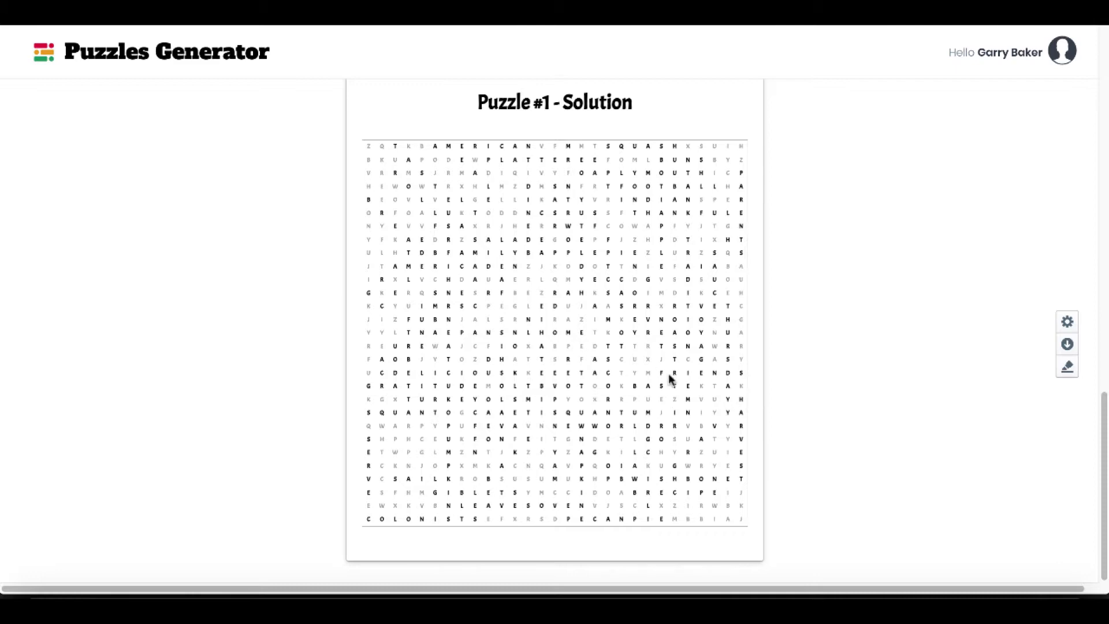
scroll(670, 379, up, 1)
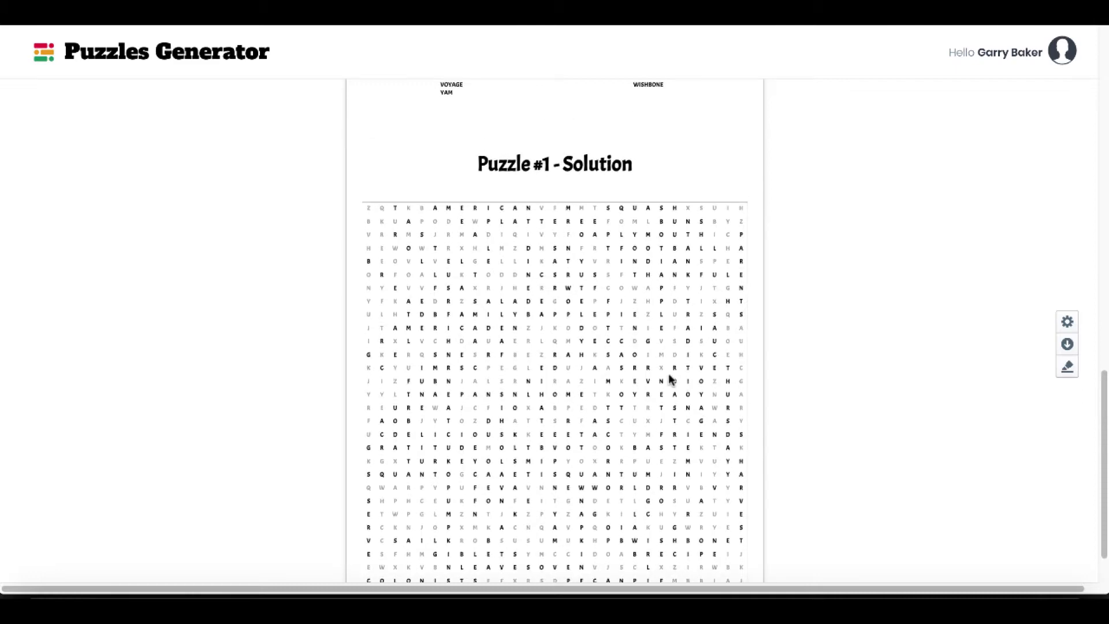
Set Puzzle #1's puzzle font size to 27px in its local settings.
scroll(669, 378, up, 15)
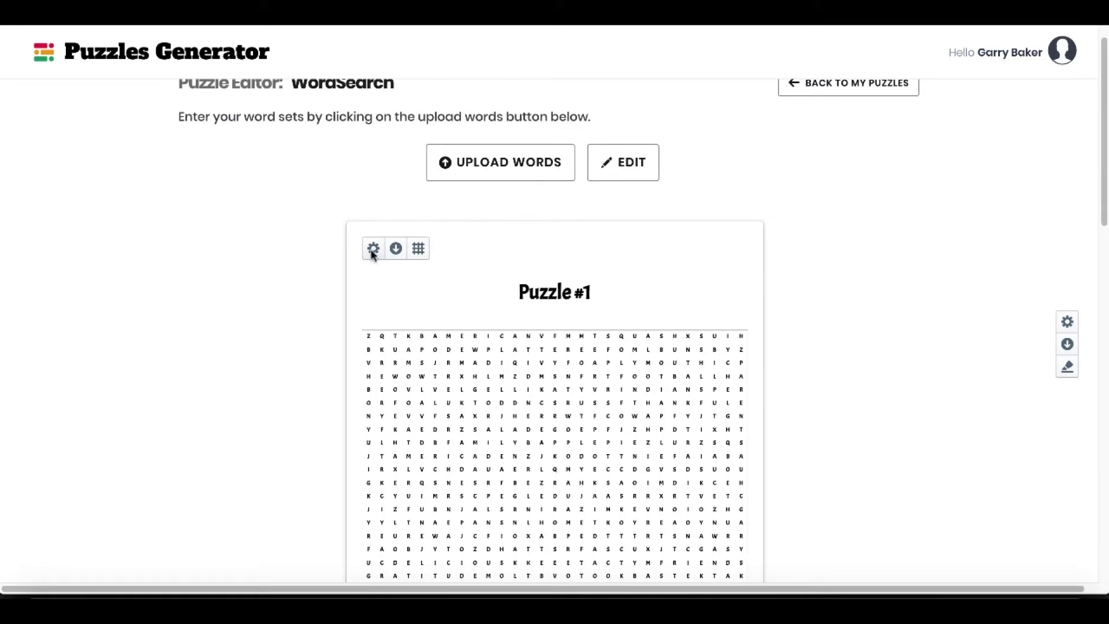
click(372, 250)
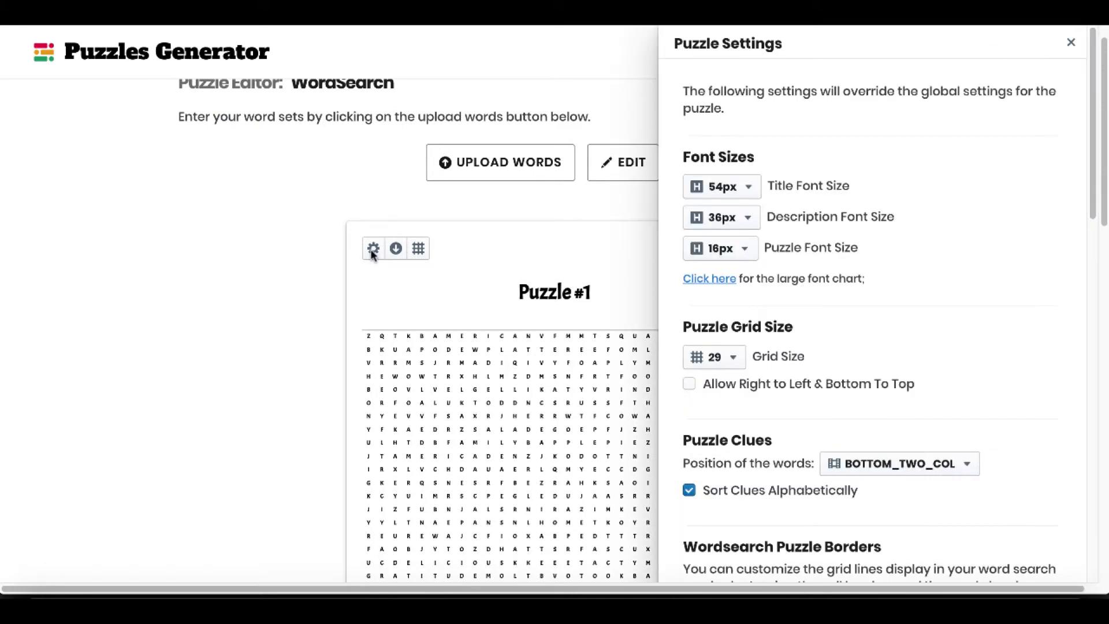
click(749, 253)
scroll(763, 456, down, 5)
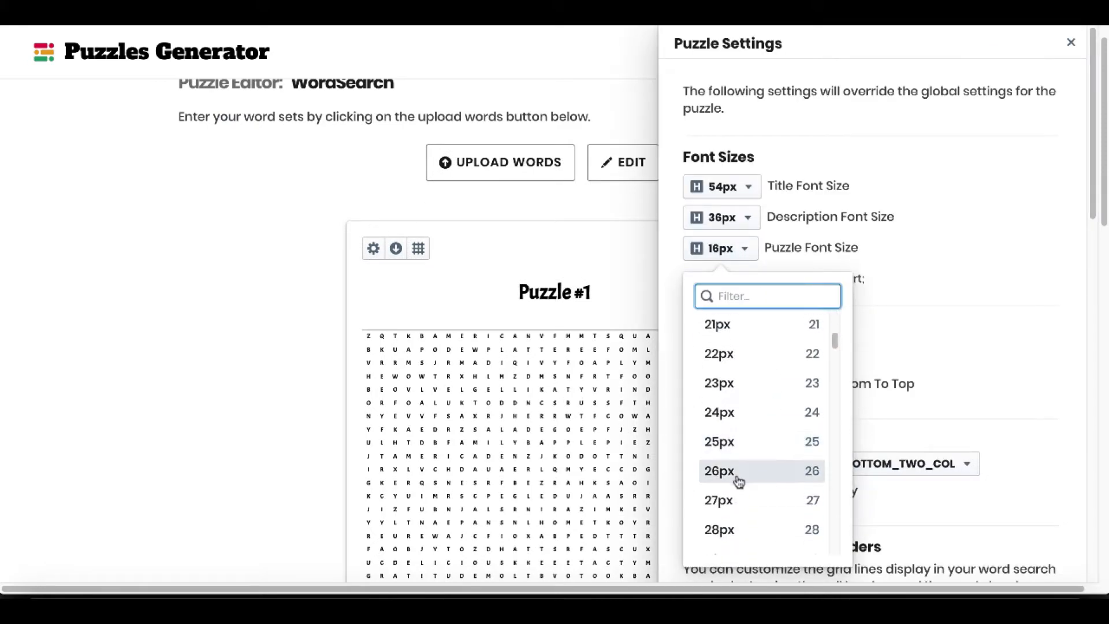
click(732, 500)
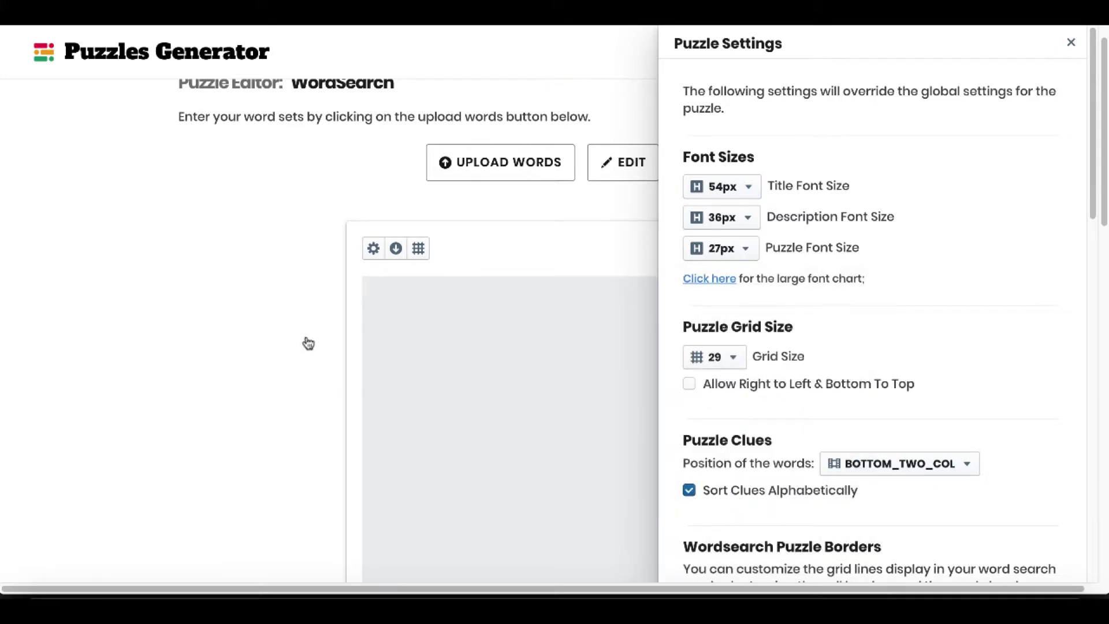
Close the local puzzle settings and check Puzzle #1's letter grid, word list and solution.
click(308, 343)
scroll(308, 342, down, 7)
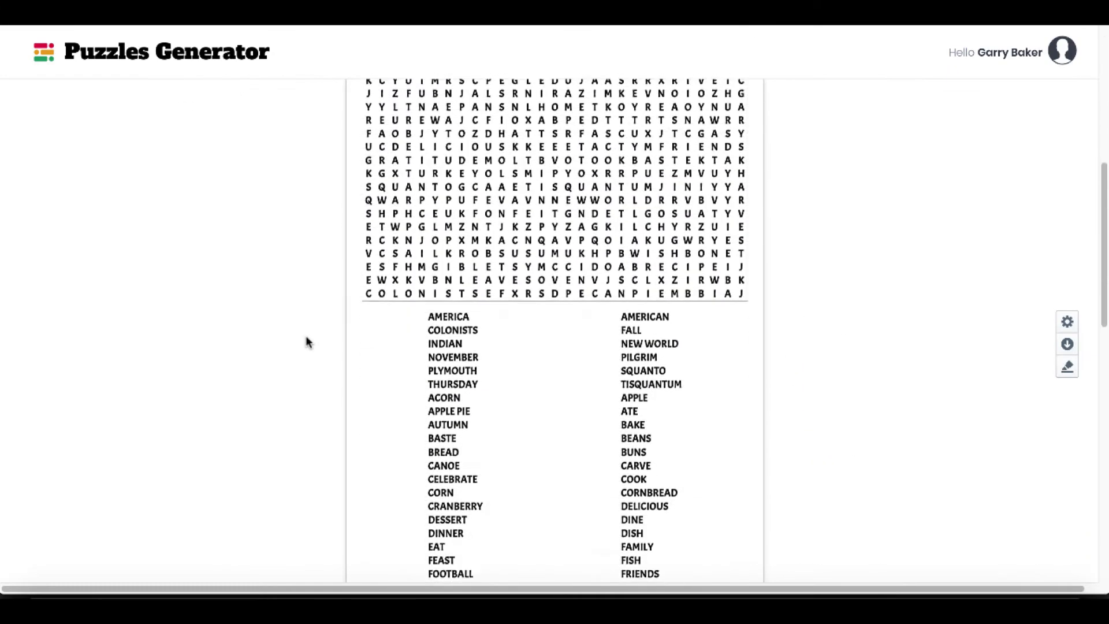
scroll(307, 343, down, 14)
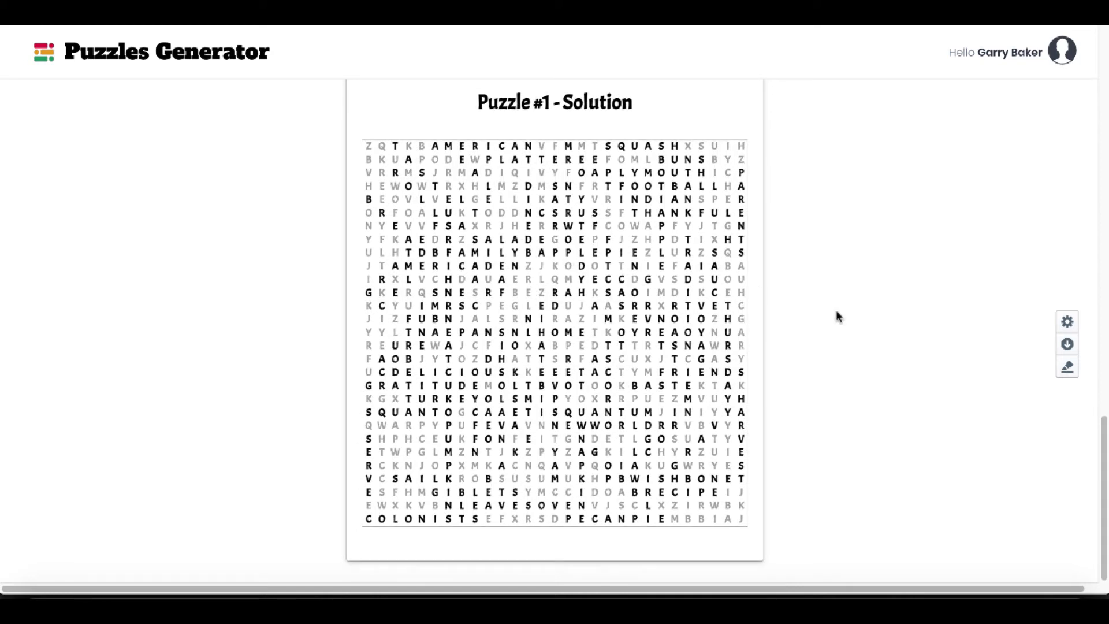
click(1067, 322)
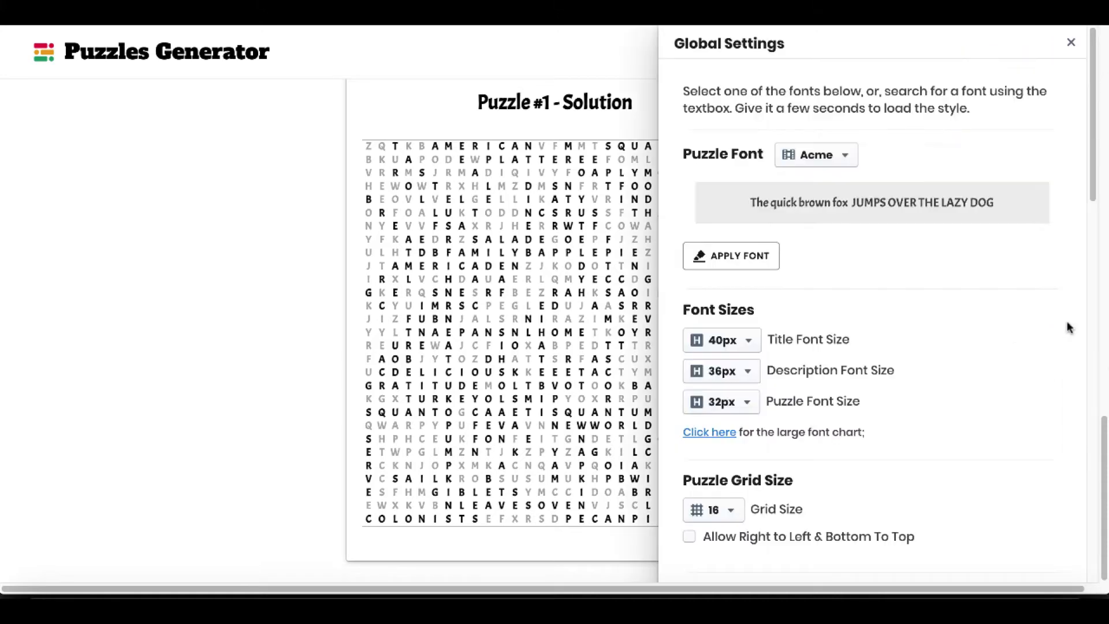
click(1070, 42)
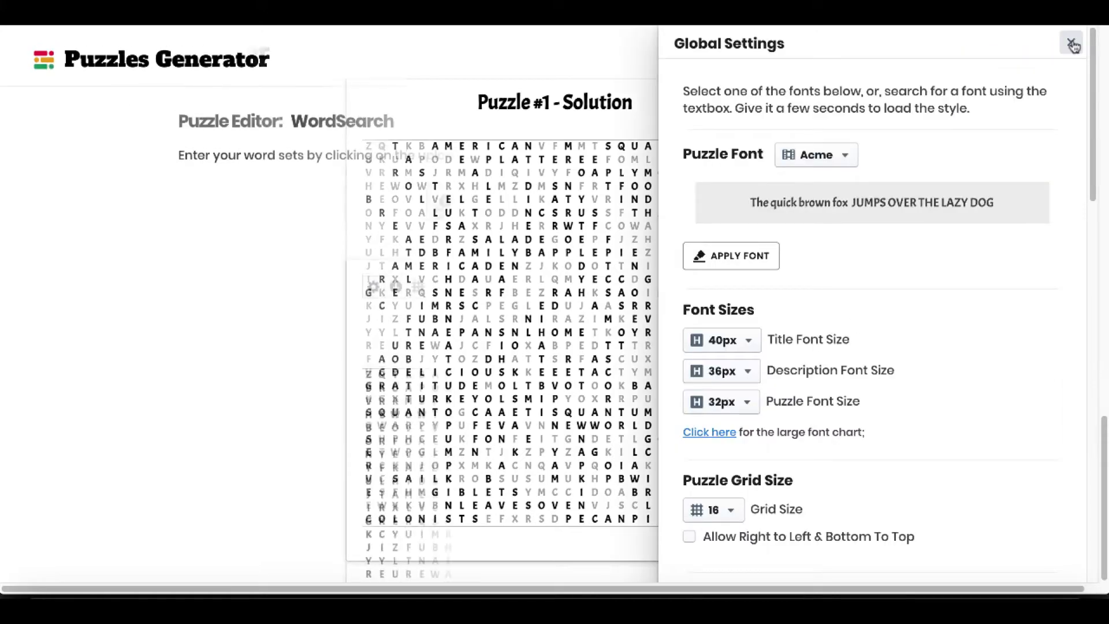
In Puzzle #1's local settings, set the title color to red #F44E3B and the description color to light blue #73D8FF.
click(373, 279)
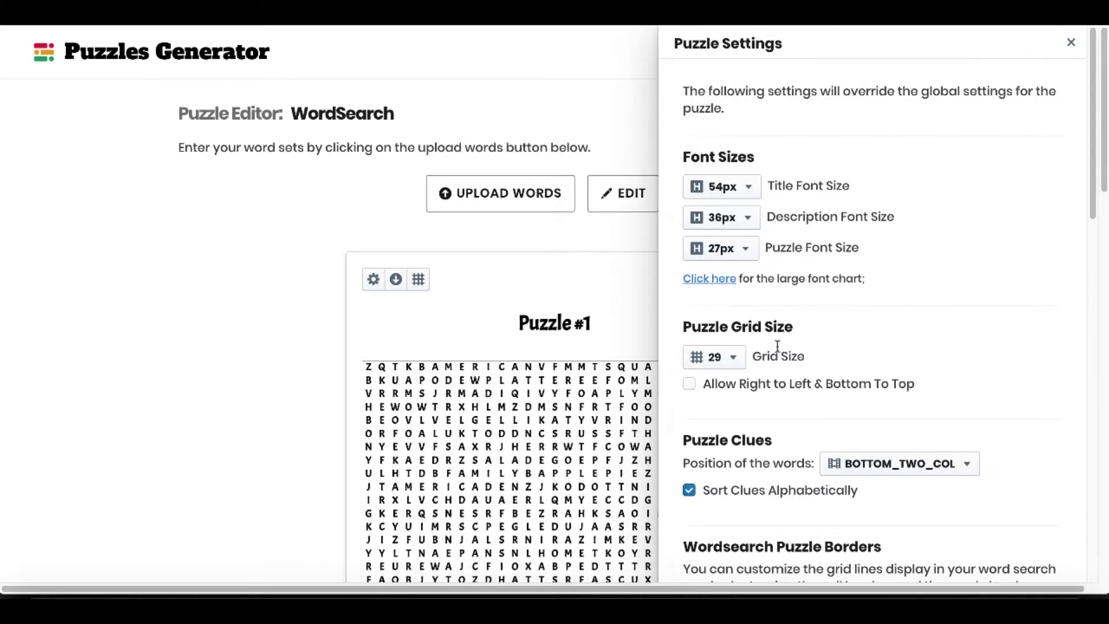
scroll(868, 362, down, 10)
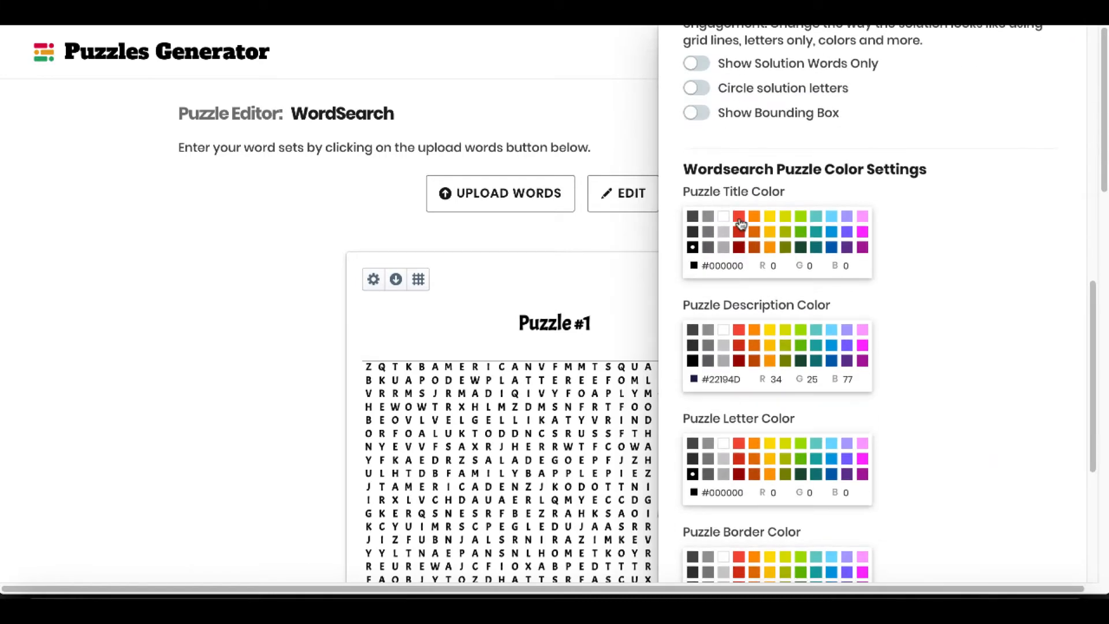
click(740, 217)
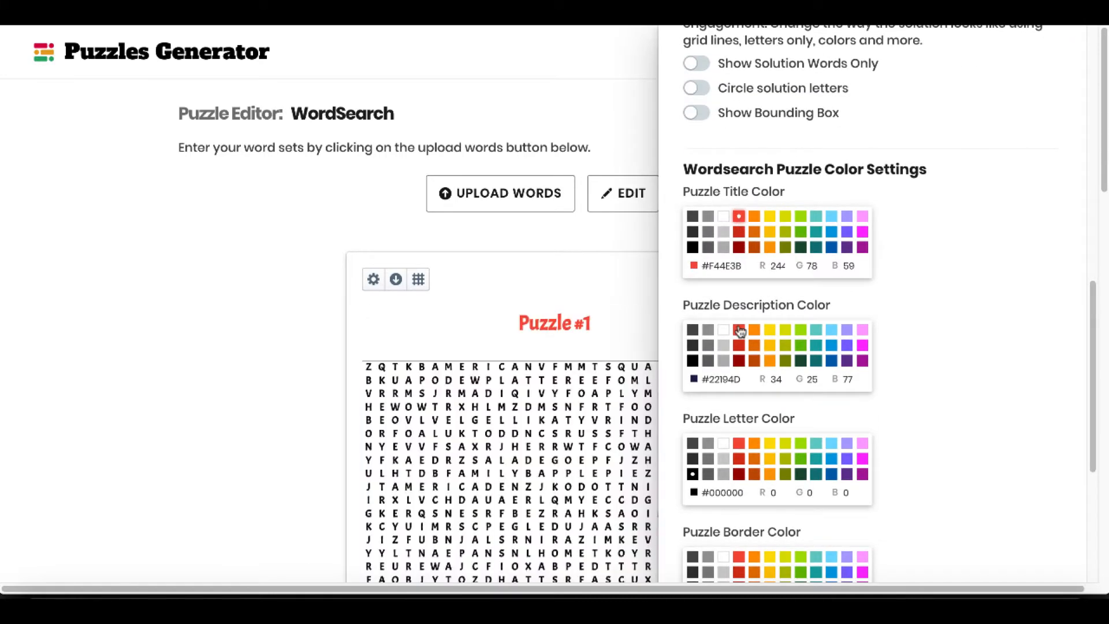
click(832, 330)
Set Puzzle #1's letter color to green #68BC00 and its border color to yellow #FCDC00.
scroll(820, 396, down, 3)
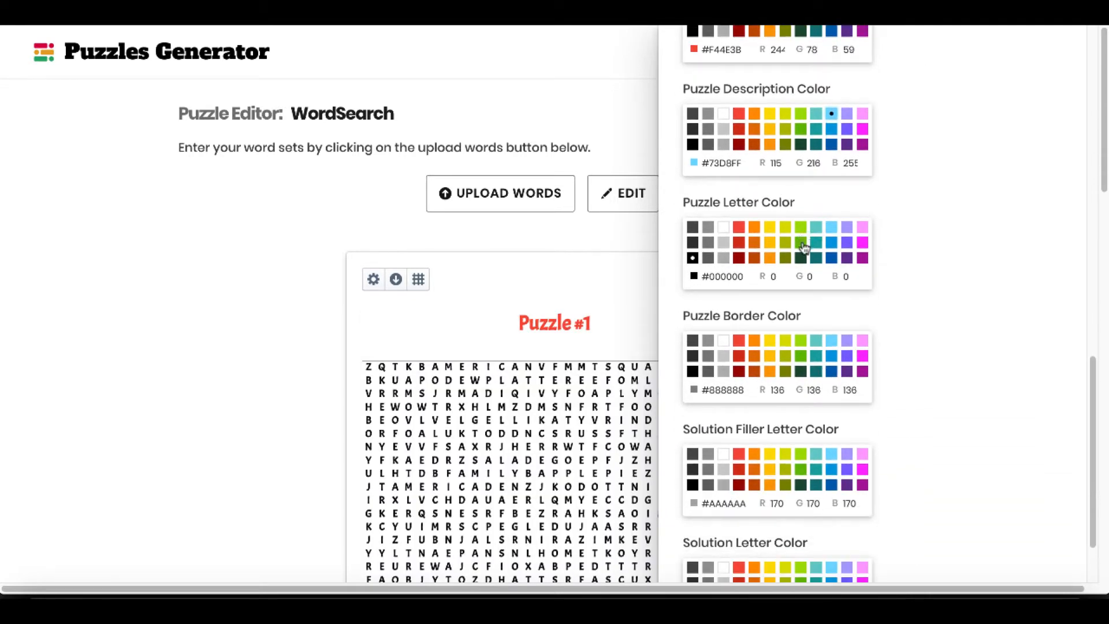
click(801, 245)
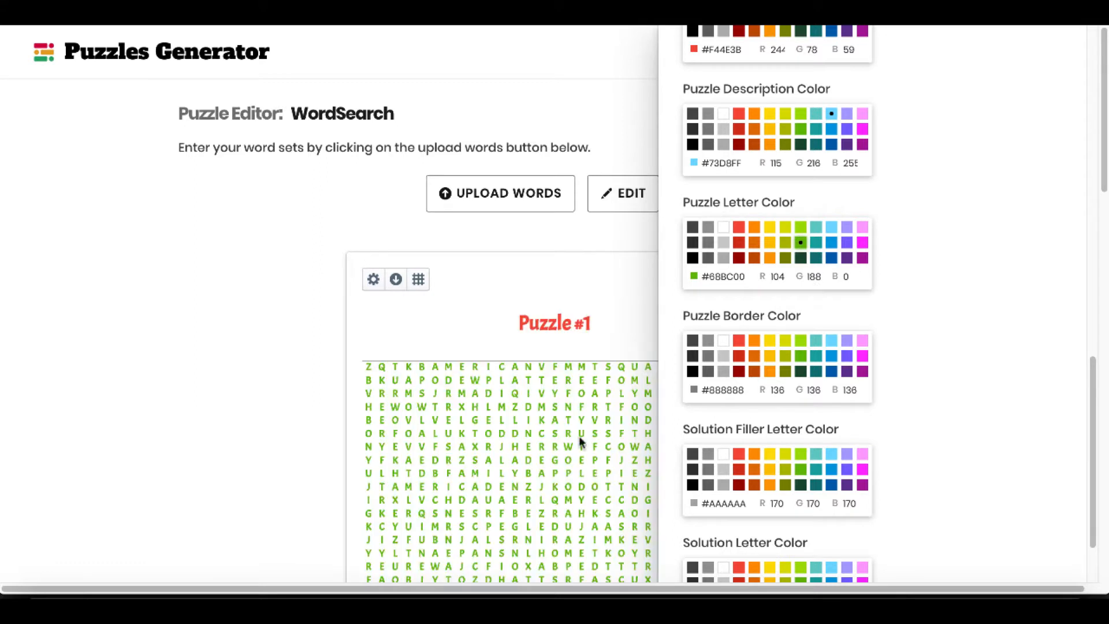
scroll(578, 435, down, 3)
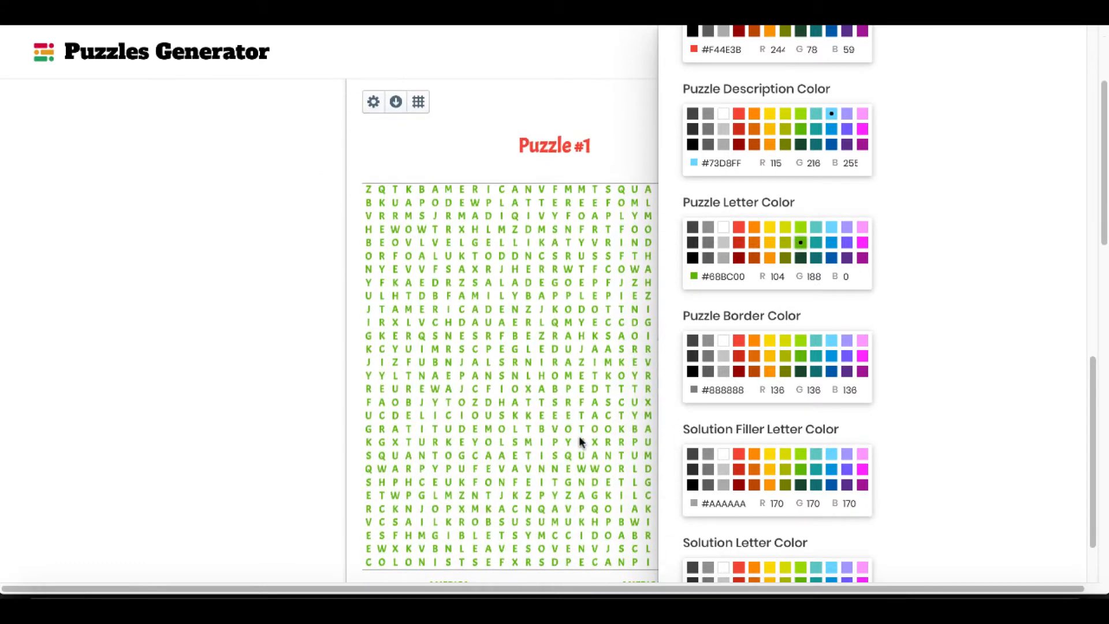
click(771, 342)
Set Puzzle #1's solution letter color to red #D33115 and close its local settings.
scroll(889, 438, down, 3)
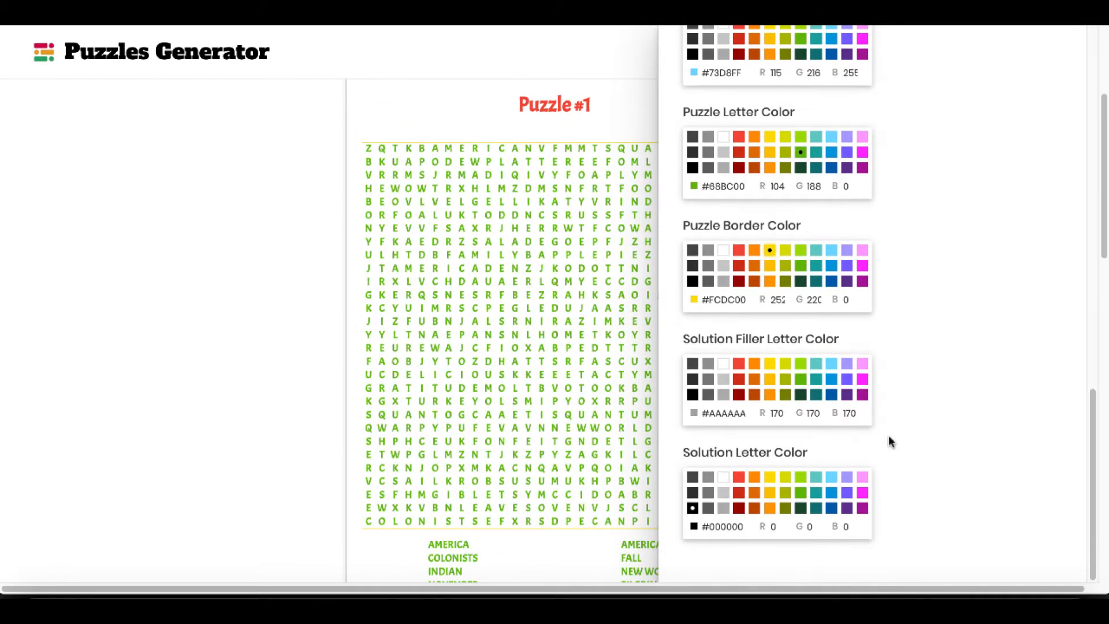
scroll(577, 490, down, 5)
scroll(577, 489, down, 10)
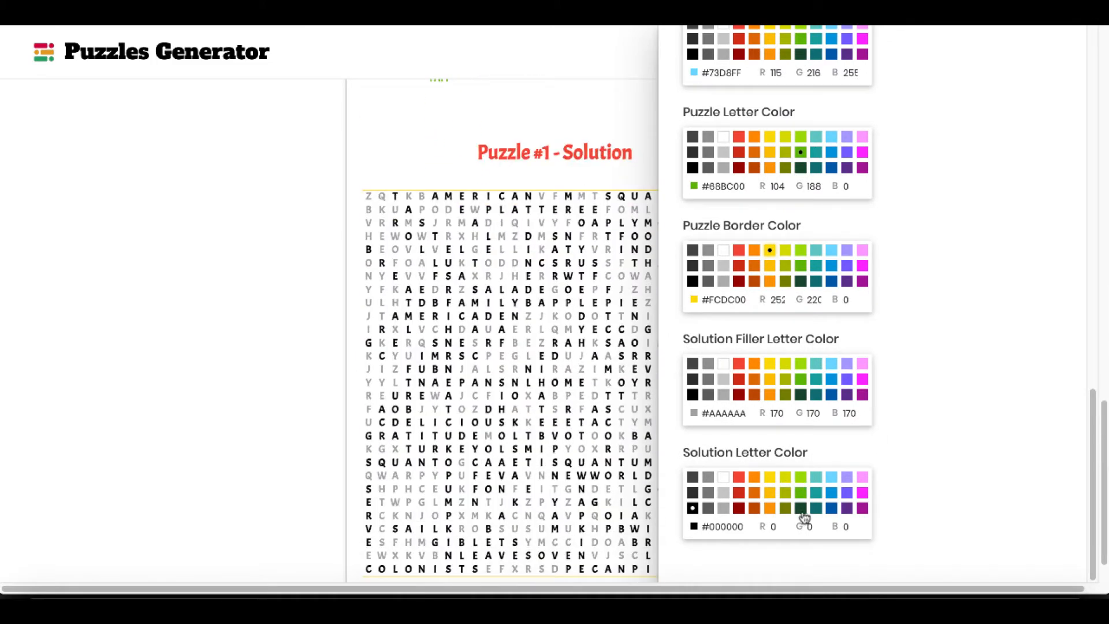
click(739, 497)
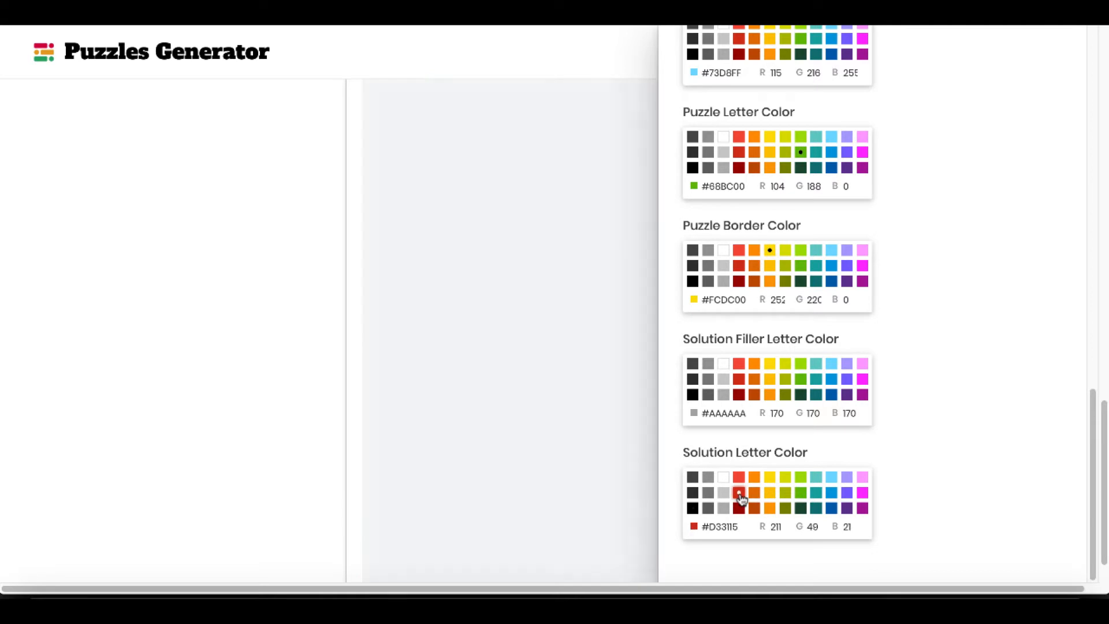
scroll(919, 387, up, 2)
scroll(918, 387, up, 15)
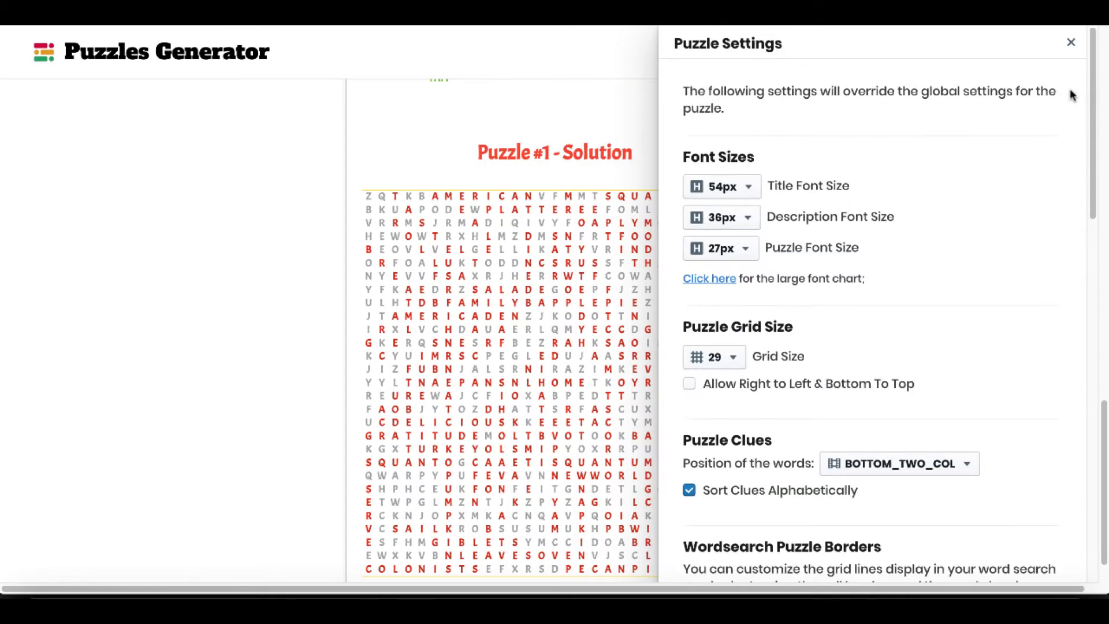
click(1071, 43)
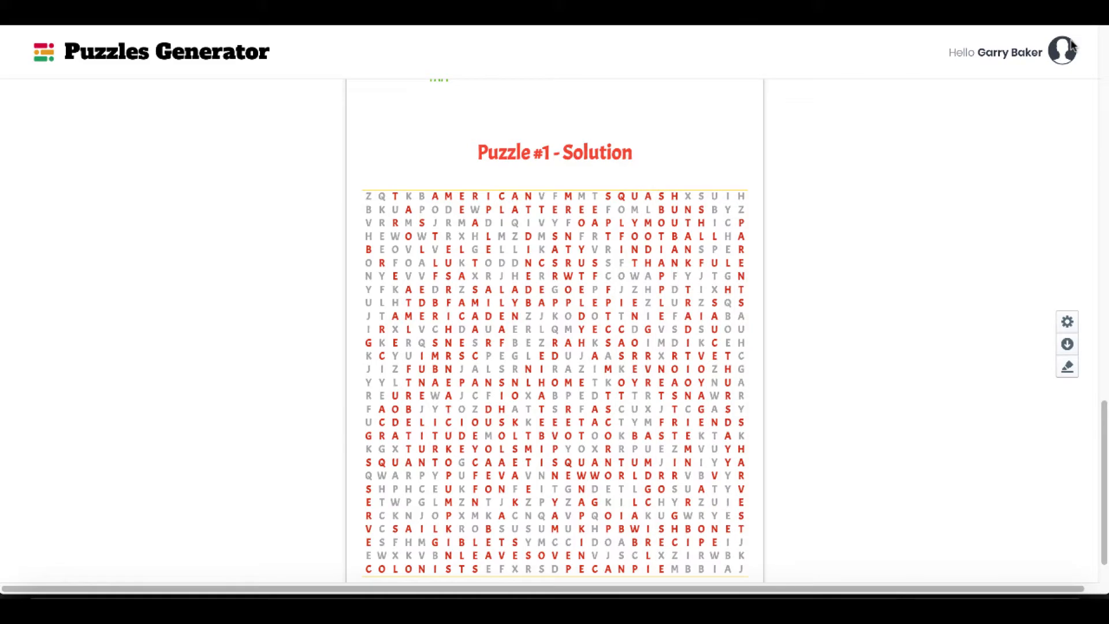
Open the global download options for the word search puzzles and choose PDF as the download type.
click(1068, 345)
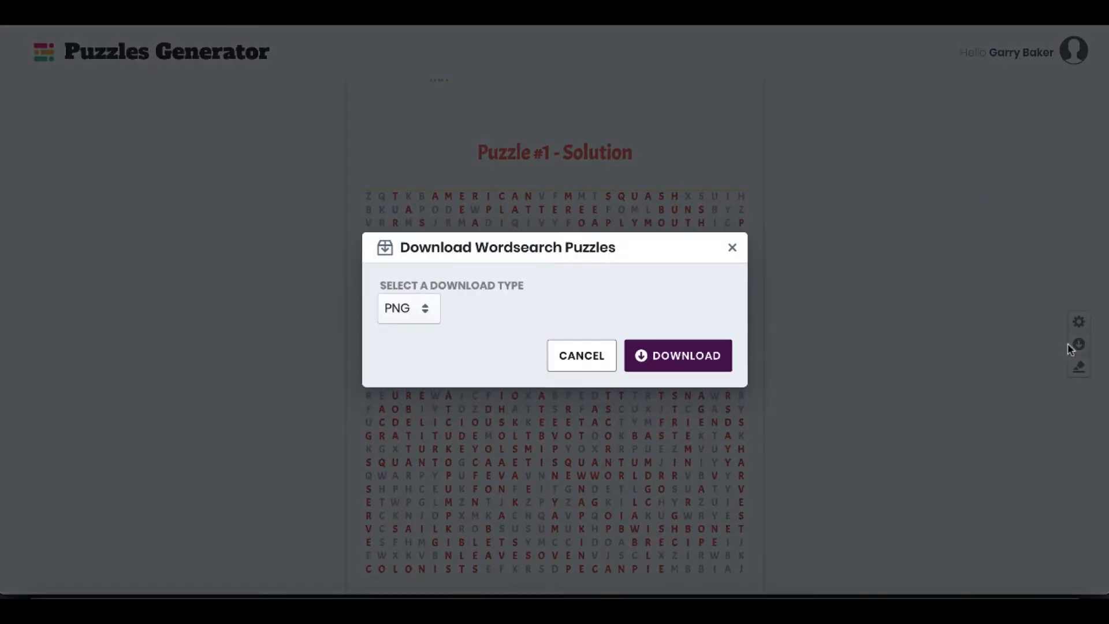
click(435, 315)
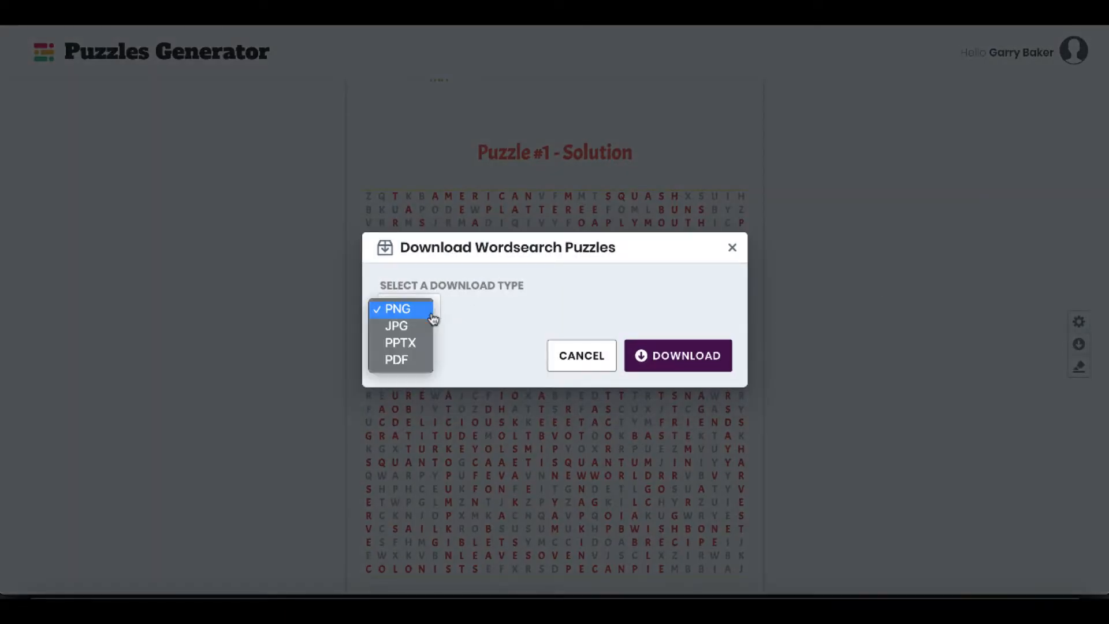
click(422, 326)
click(425, 321)
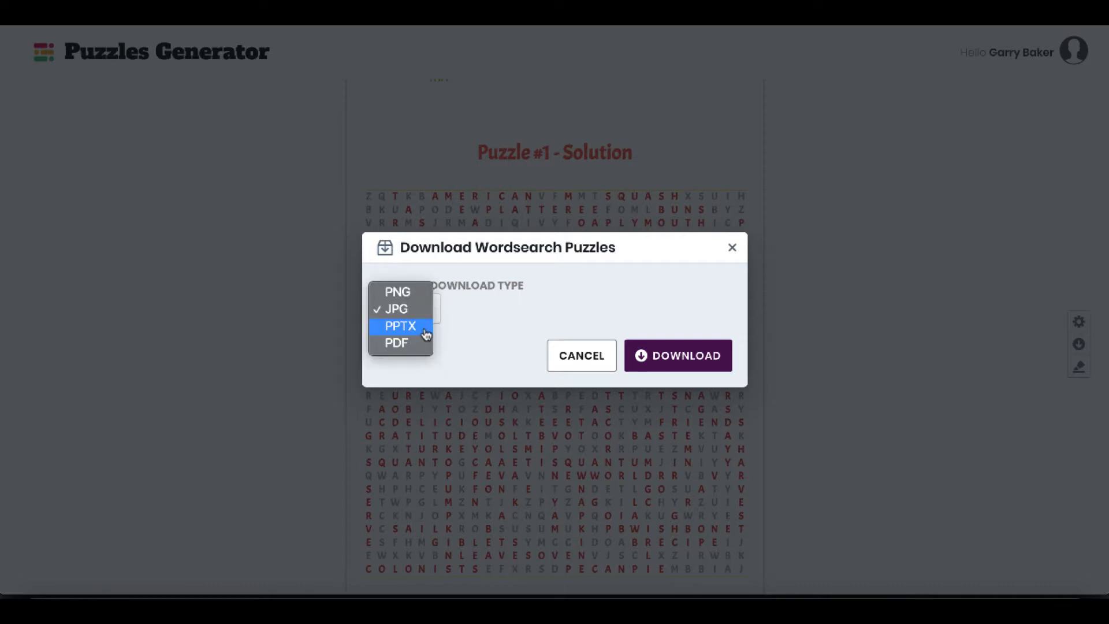
click(423, 344)
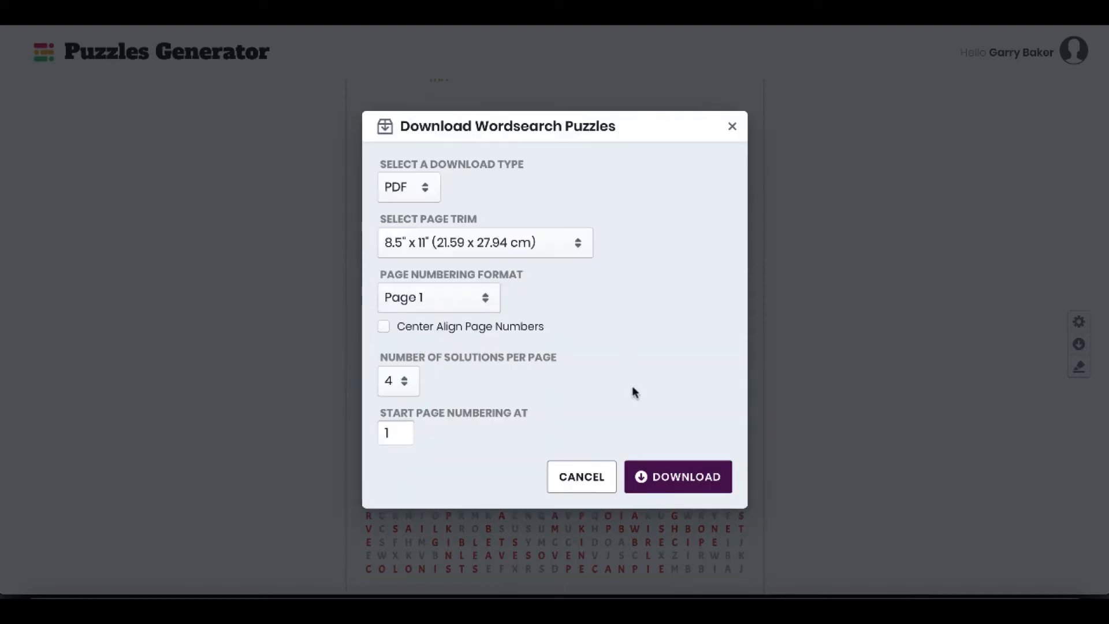
Keep the 8.5" x 11" page trim, set the page numbering format to No Numbering and download the PDF.
click(524, 242)
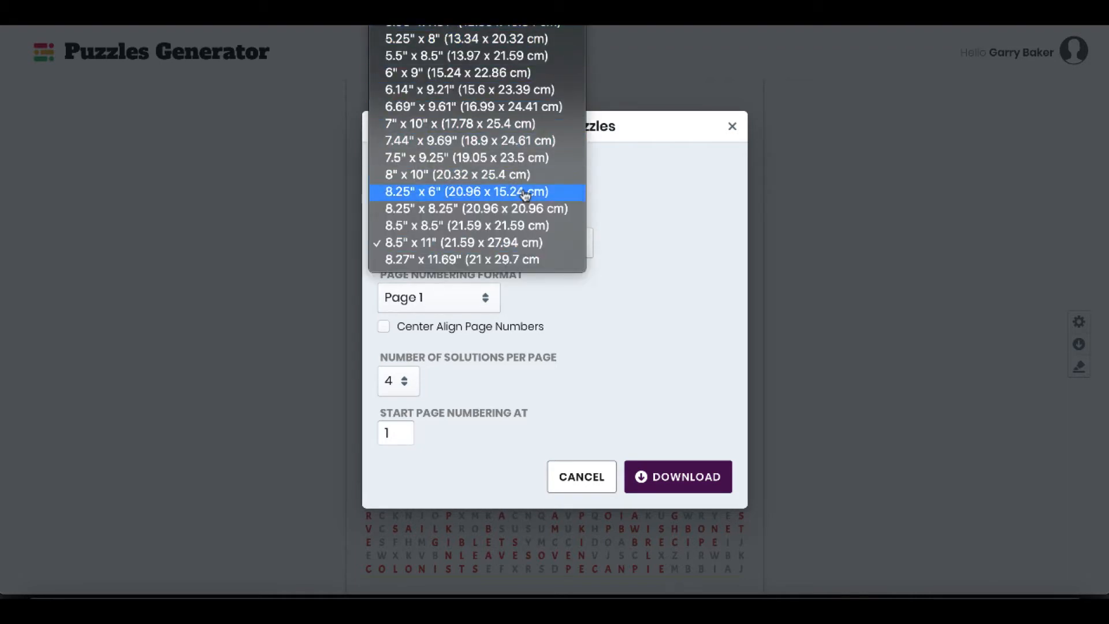
click(545, 247)
click(487, 300)
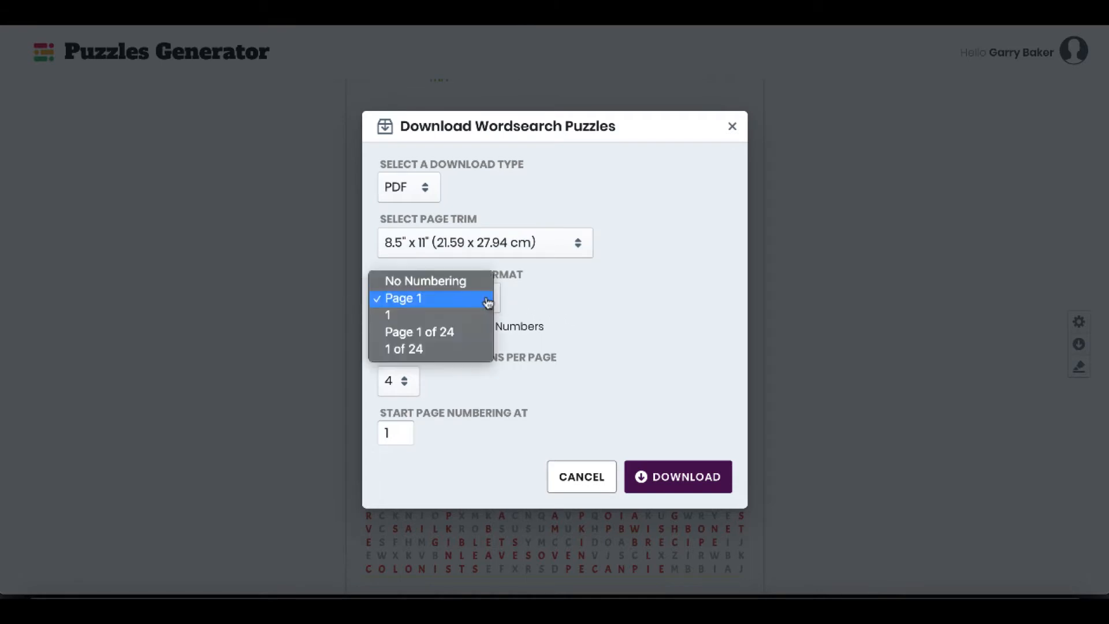
click(458, 281)
click(480, 298)
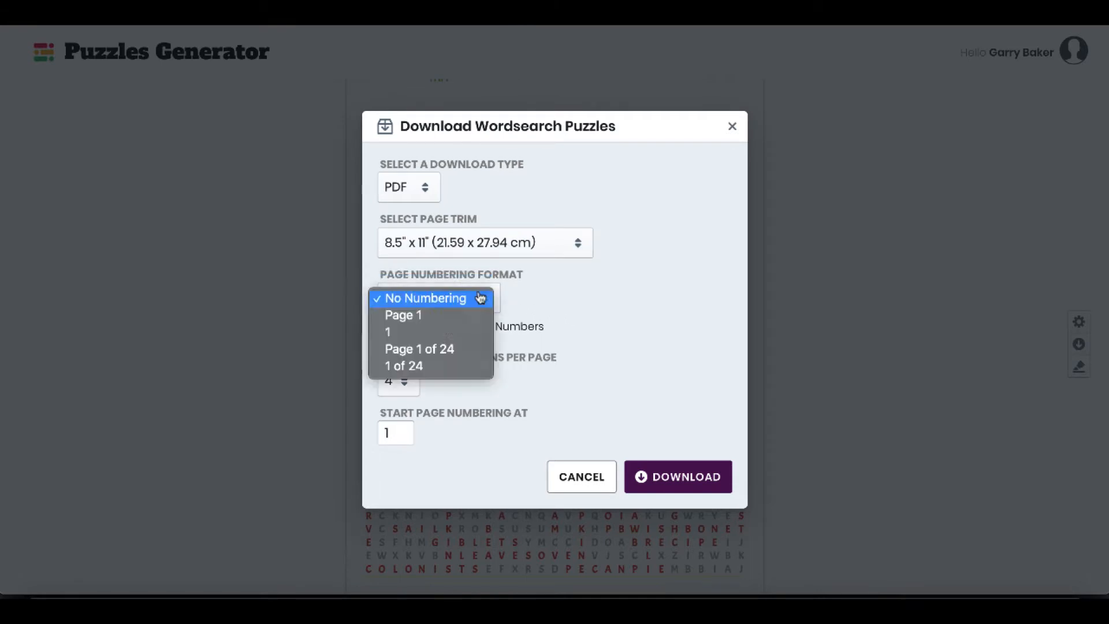
click(535, 324)
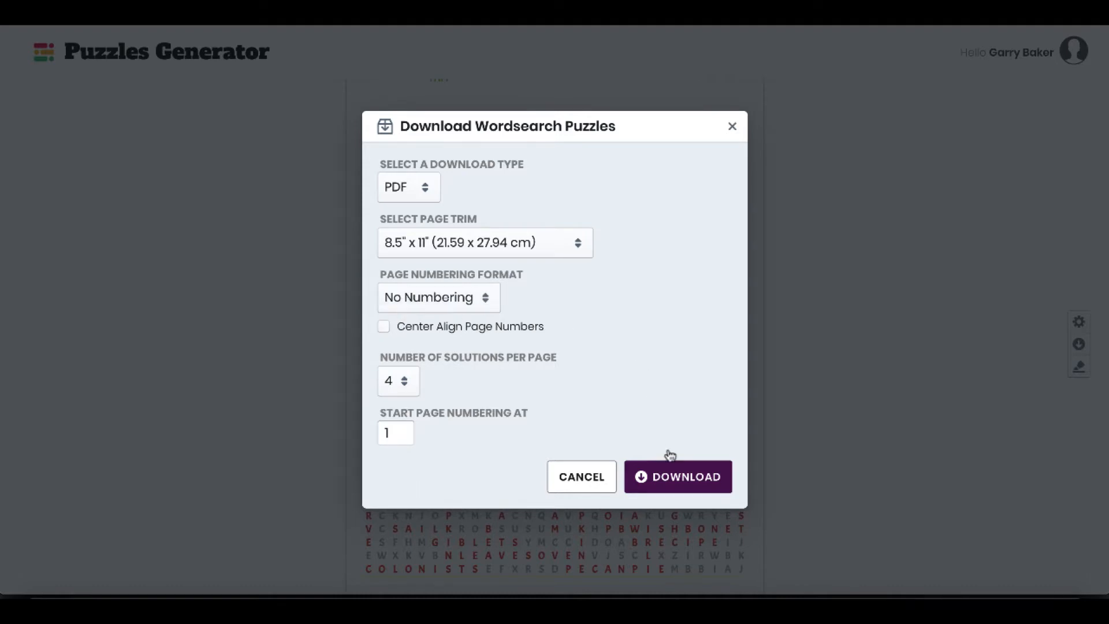
click(670, 477)
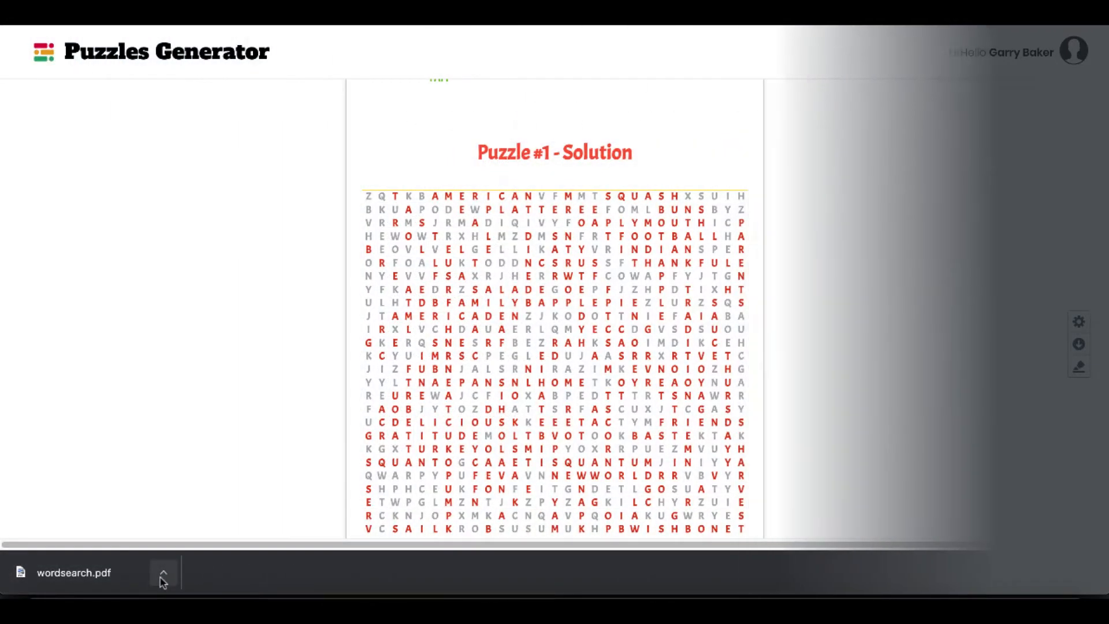
Open the downloaded wordsearch.pdf in the PDF viewer and dismiss the downloads bar.
click(164, 581)
click(206, 504)
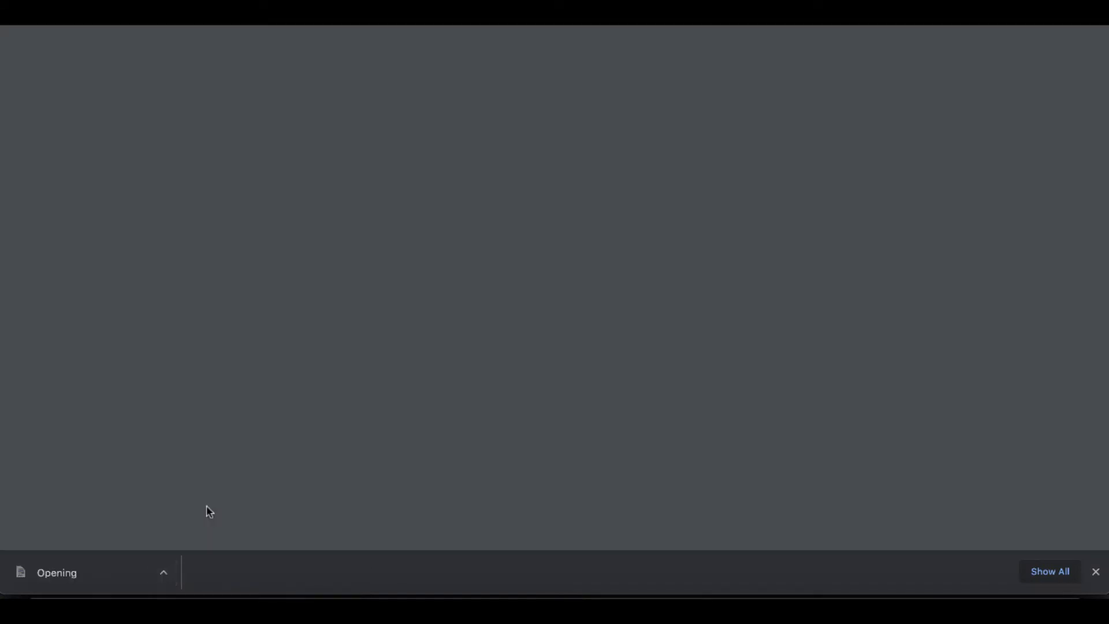
click(1095, 573)
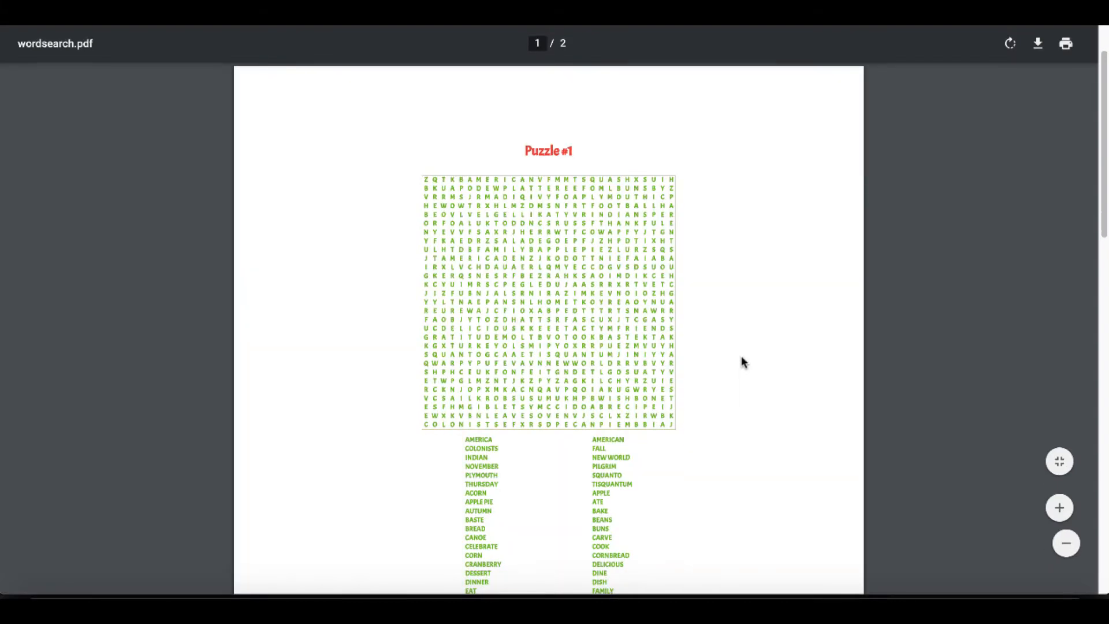
Examine the puzzle page and the solution page of wordsearch.pdf.
scroll(743, 362, down, 10)
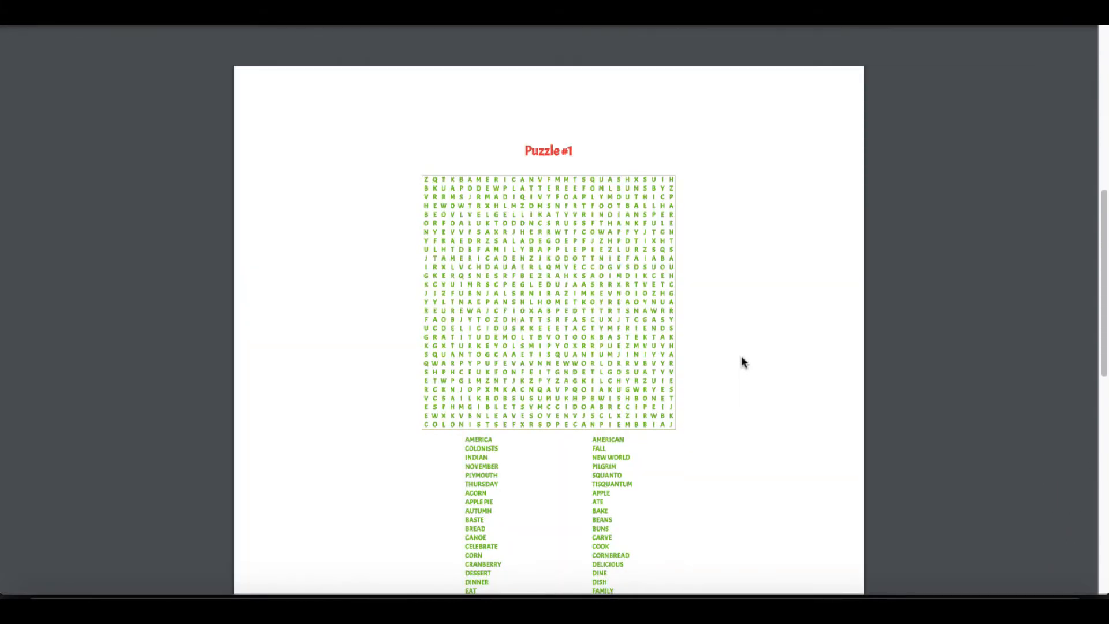
scroll(743, 362, down, 6)
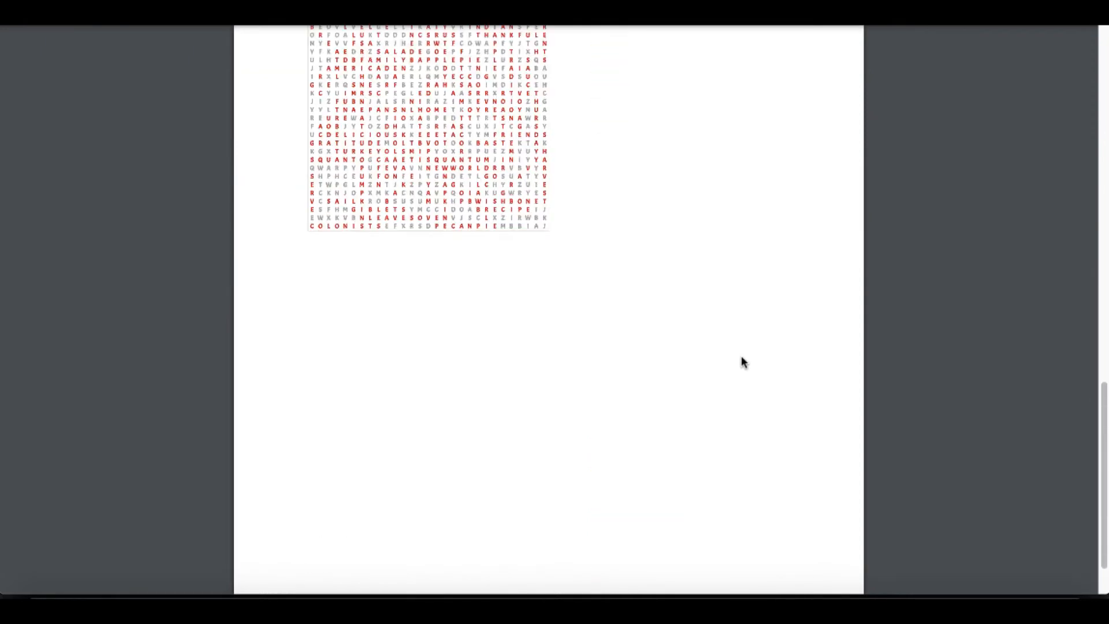
scroll(743, 362, up, 3)
scroll(743, 362, up, 2)
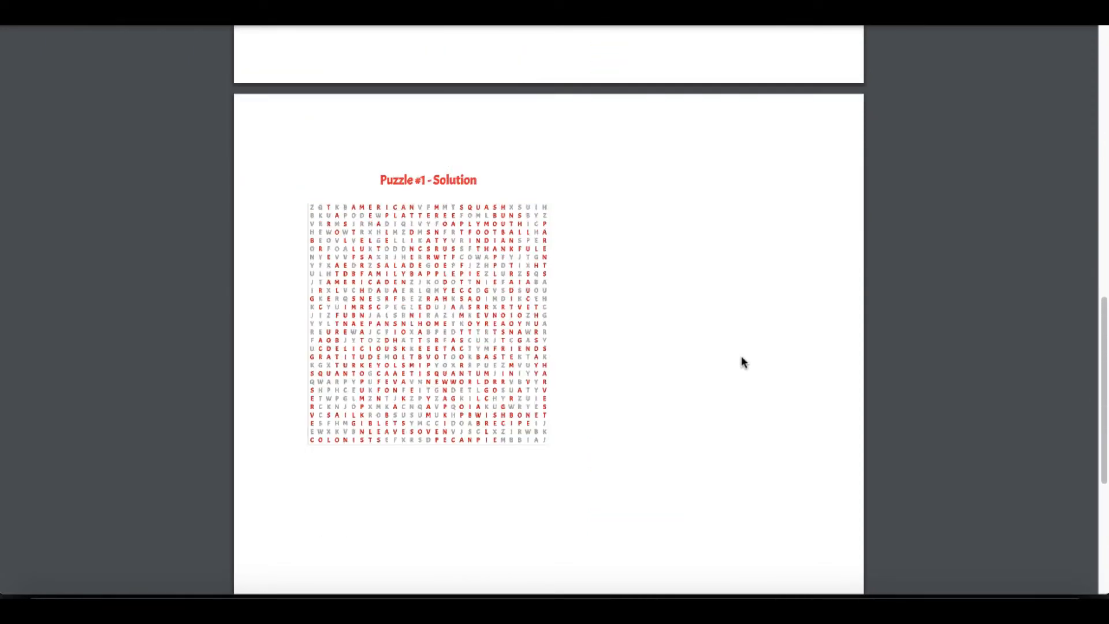
scroll(633, 360, up, 1)
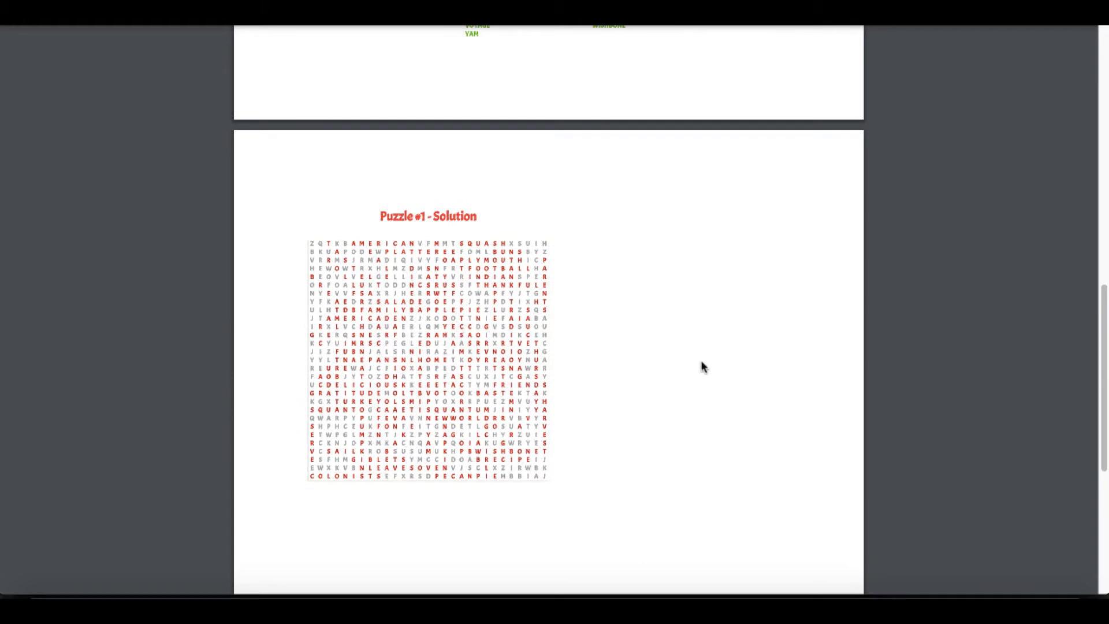
scroll(701, 362, up, 1)
scroll(701, 362, down, 1)
scroll(701, 362, up, 14)
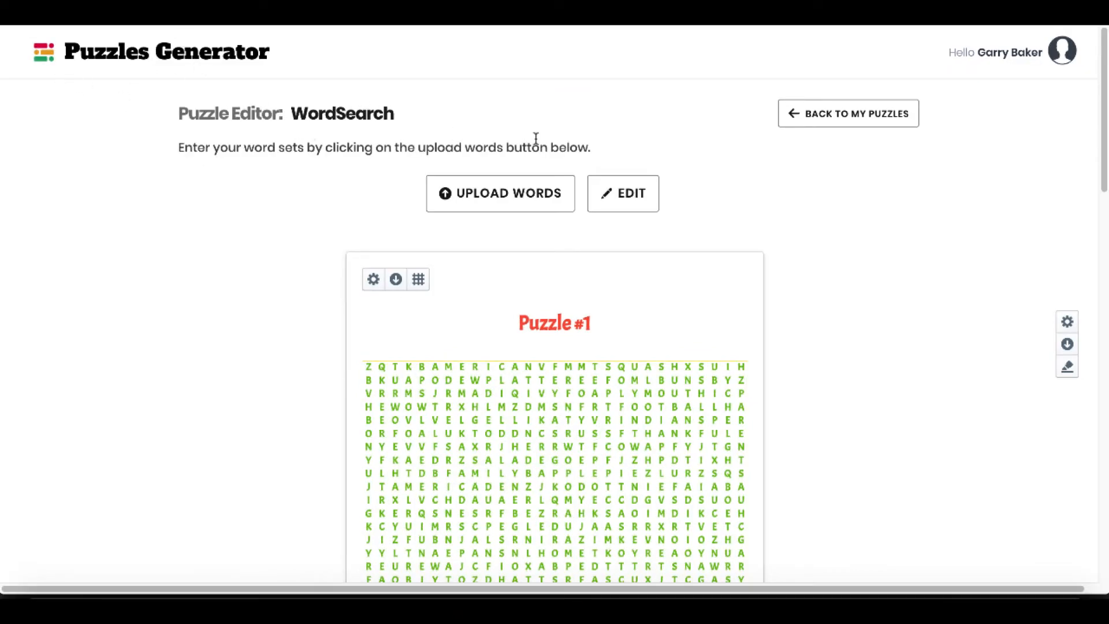
Leave the word search editor and go back through My Puzzles and the puzzle home to the console.
click(823, 125)
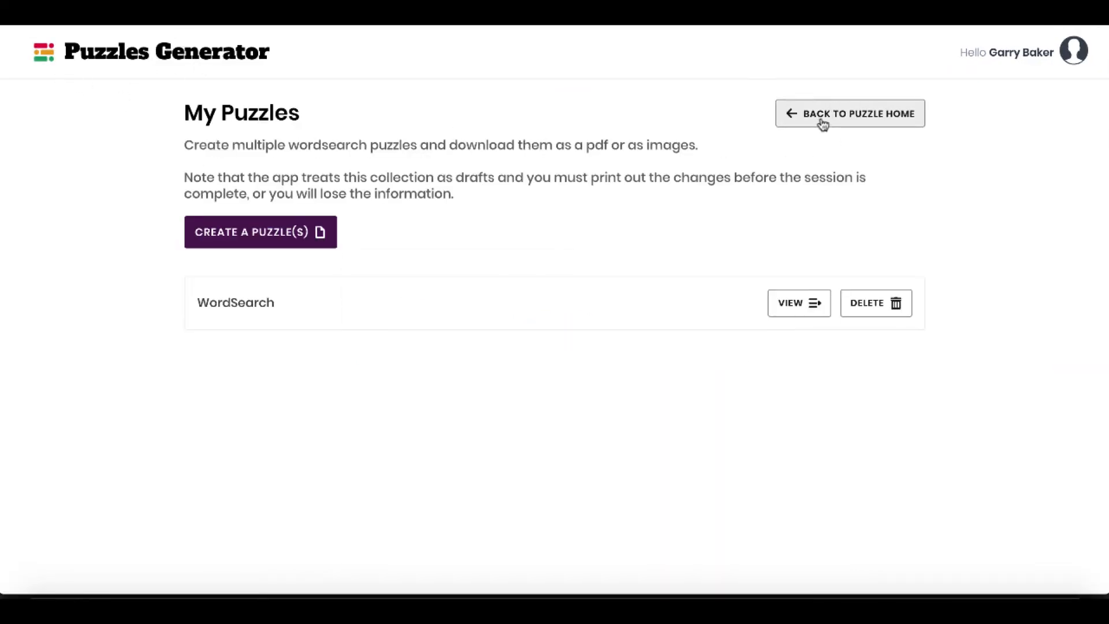
click(823, 121)
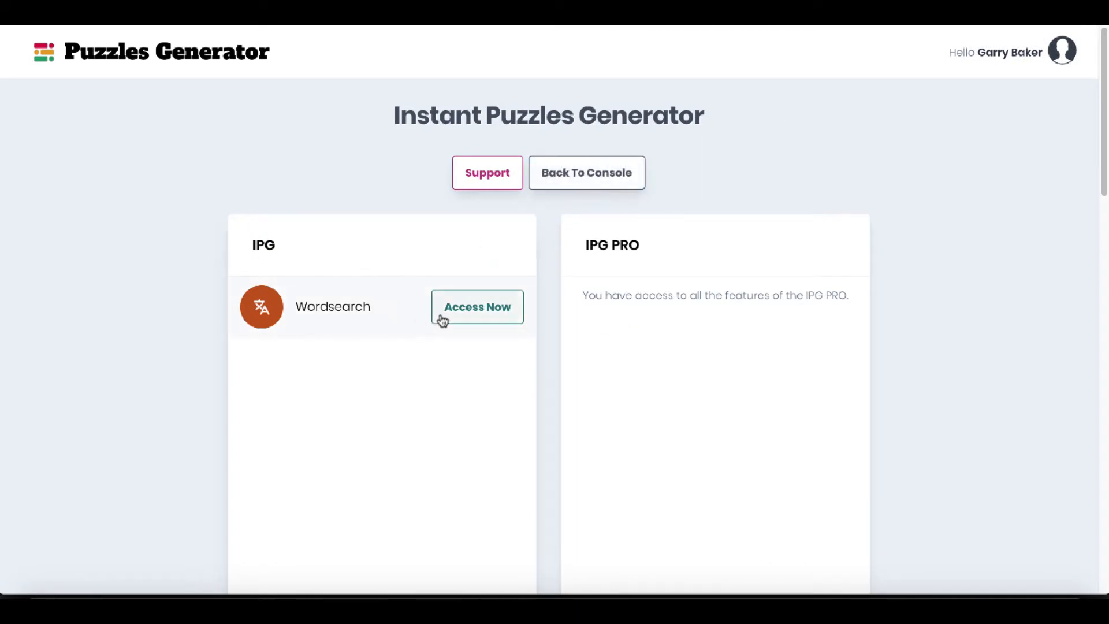
click(579, 175)
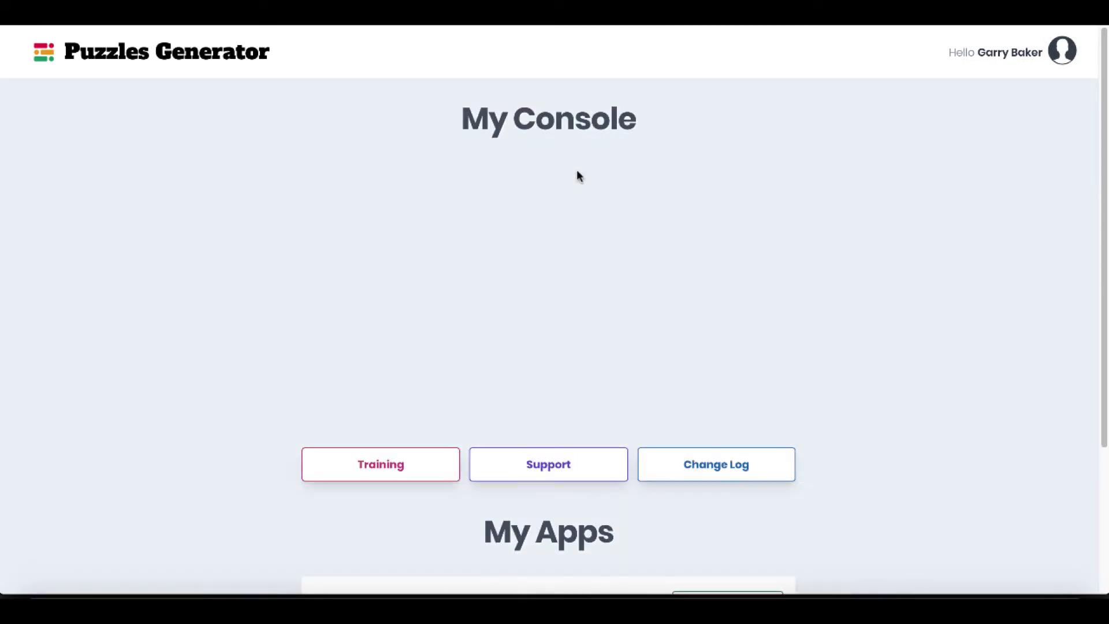
Access the Word Puzzles Generator app from the console and open its Crossword tool.
scroll(903, 415, down, 3)
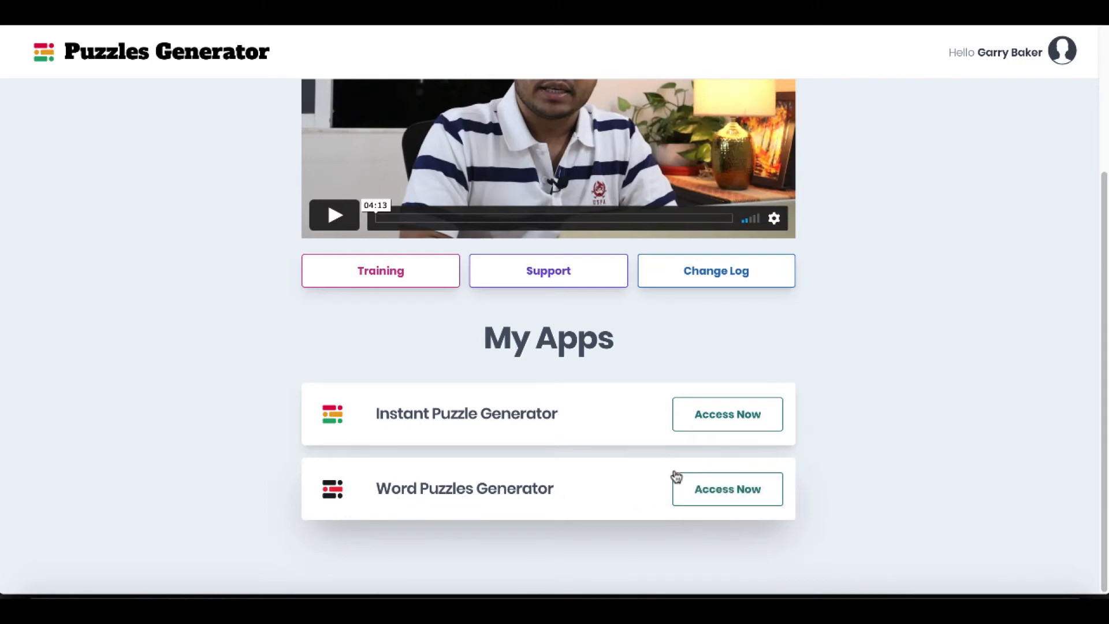
click(697, 491)
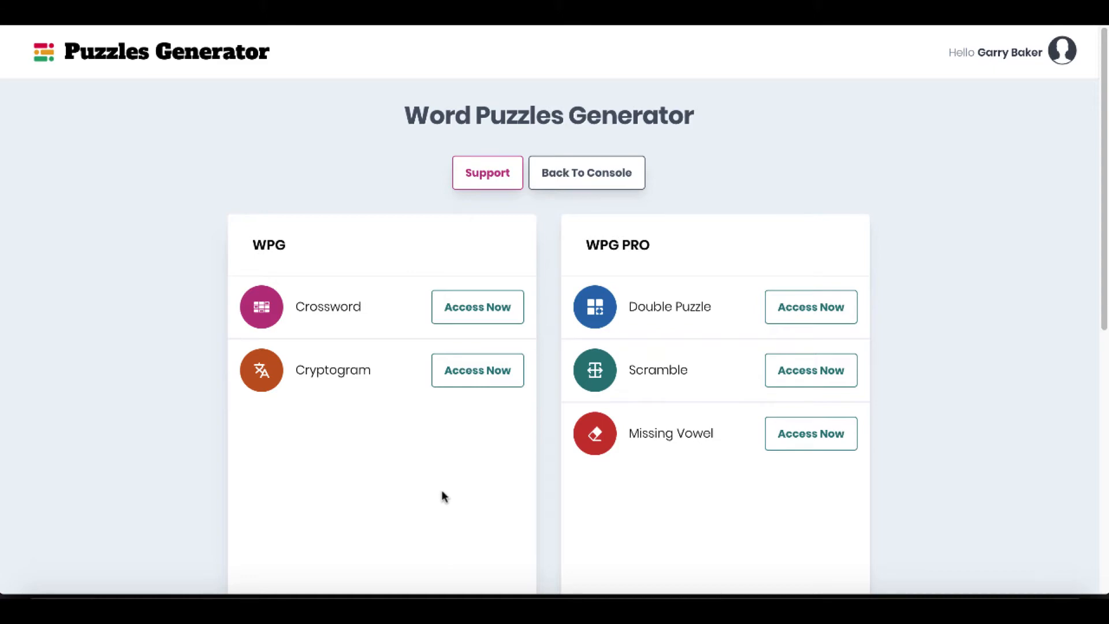
click(473, 309)
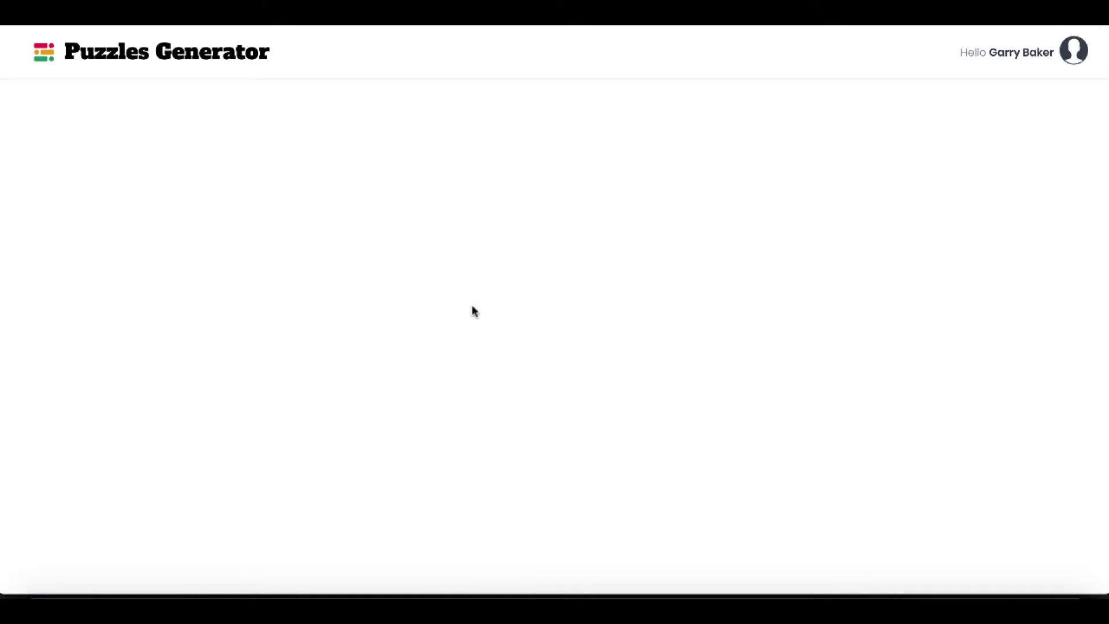
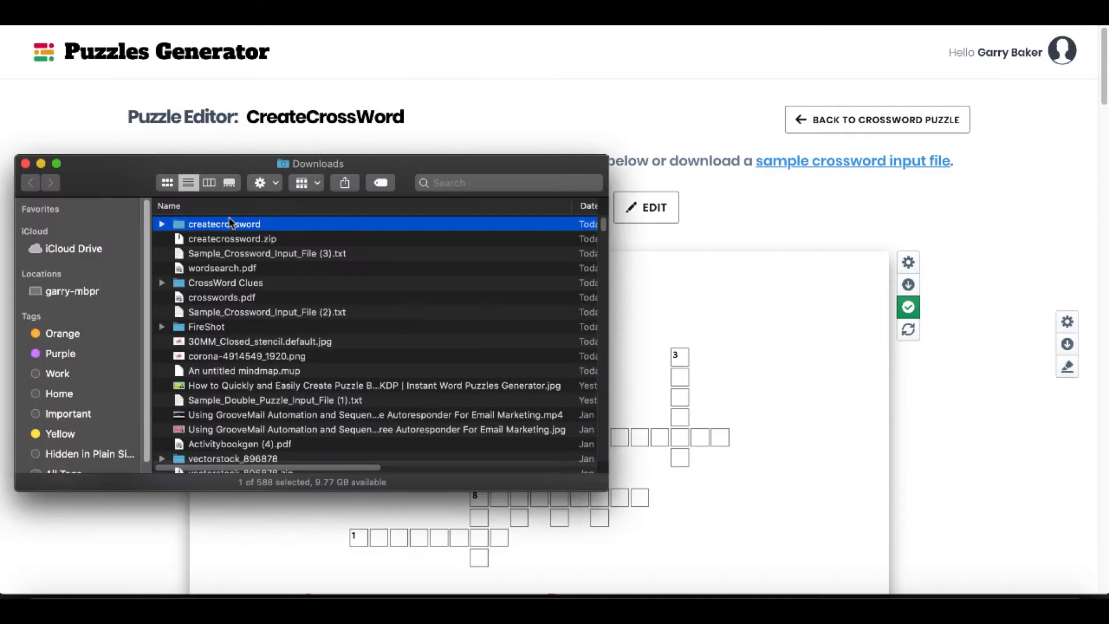
Examine createcrossword_puzzle_#1.png from the unzipped createcrossword folder, close the image and return to the puzzle editor.
click(230, 237)
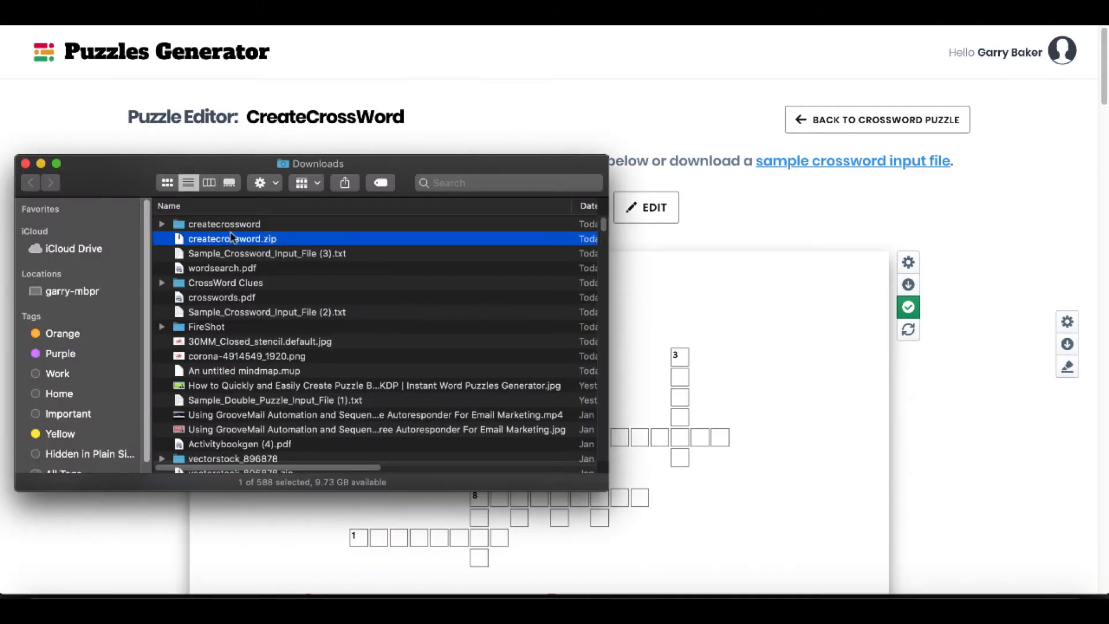
click(229, 225)
double_click(228, 225)
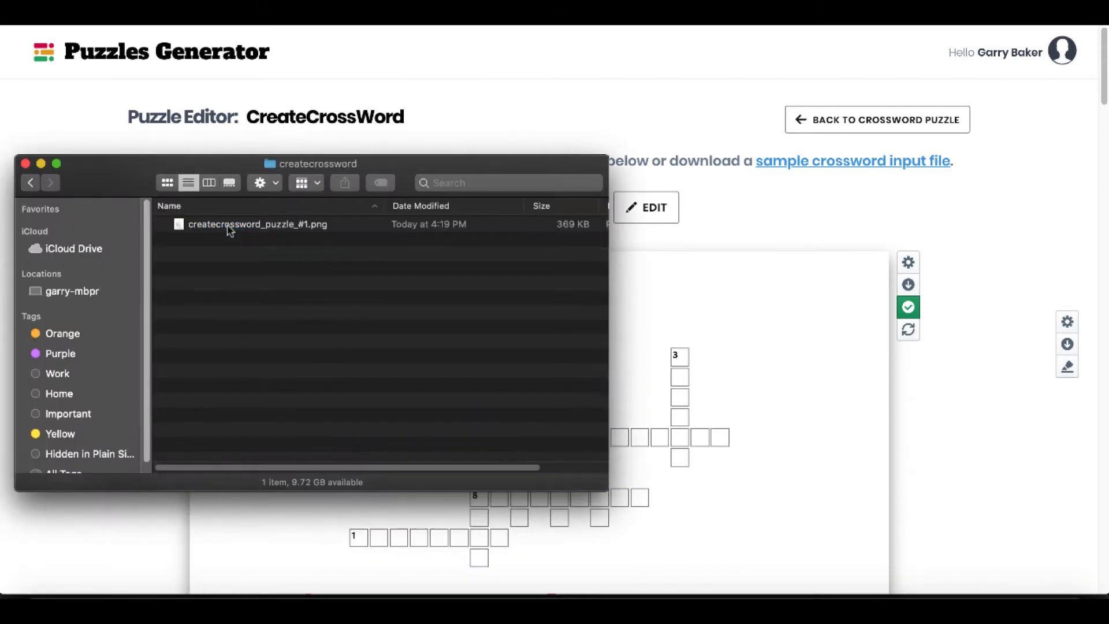
double_click(301, 228)
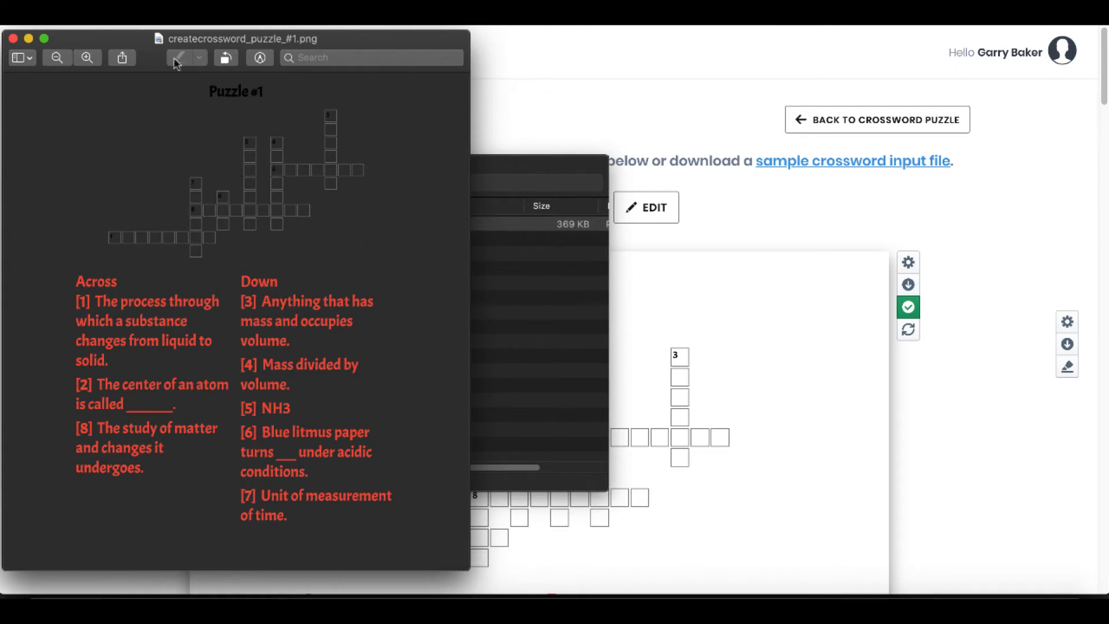
click(13, 39)
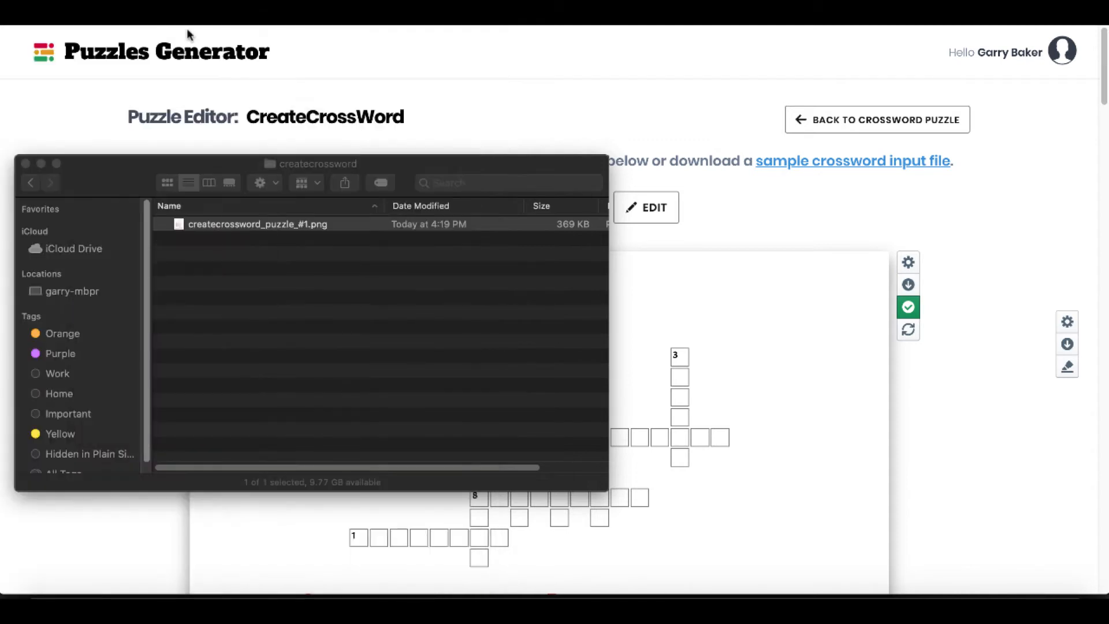
click(484, 81)
Leave the CreateCrossWord editor, go back to the puzzle home and open the Cryptogram tool.
scroll(820, 346, down, 2)
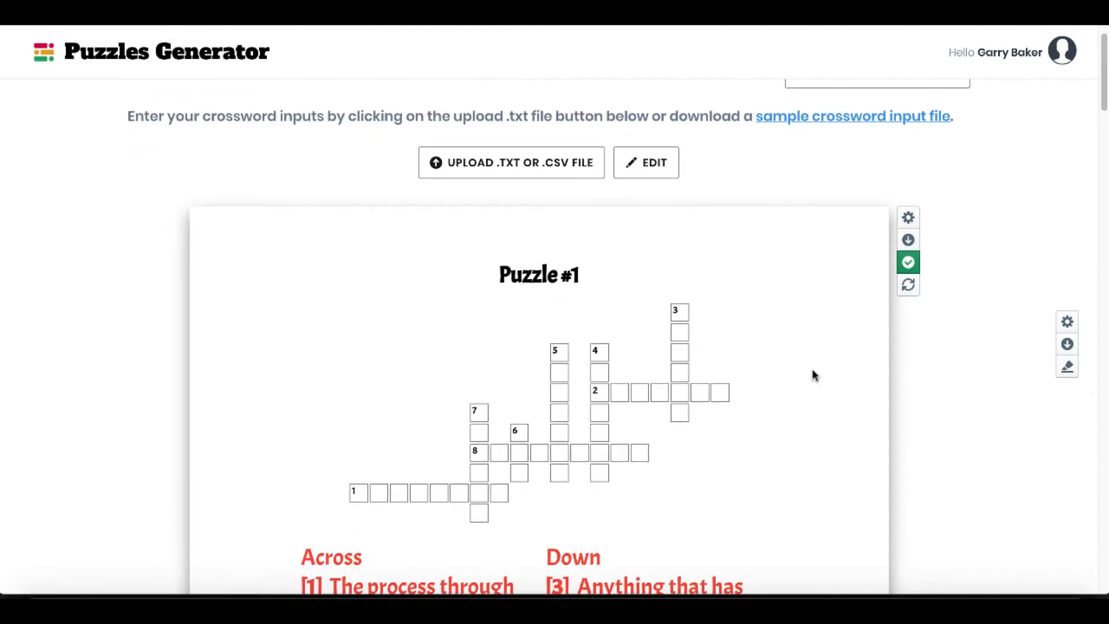
scroll(813, 376, up, 2)
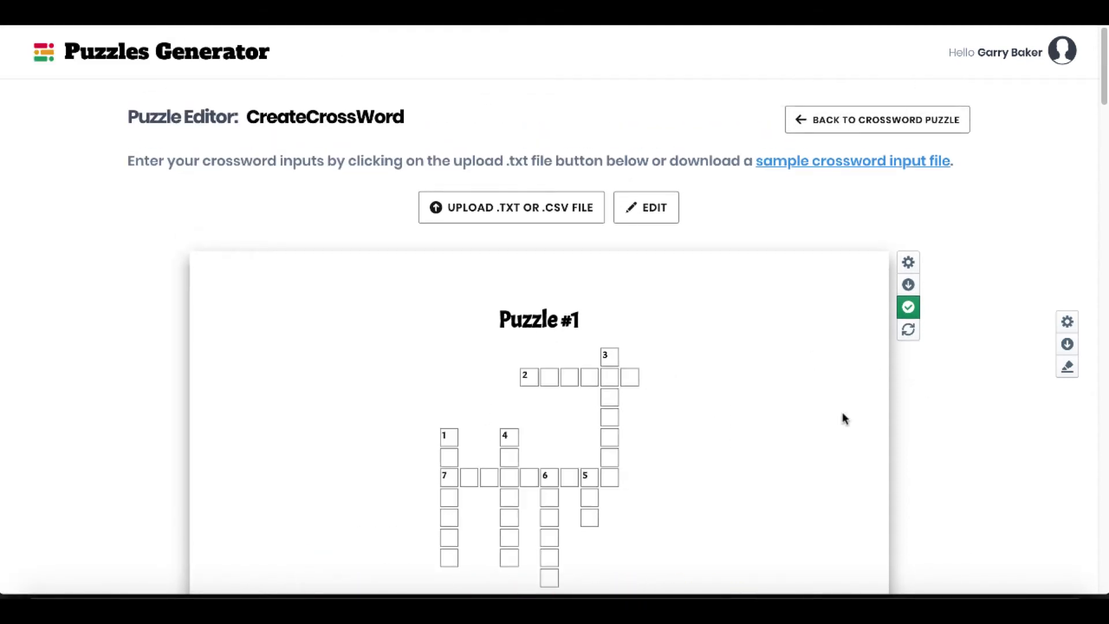
click(826, 128)
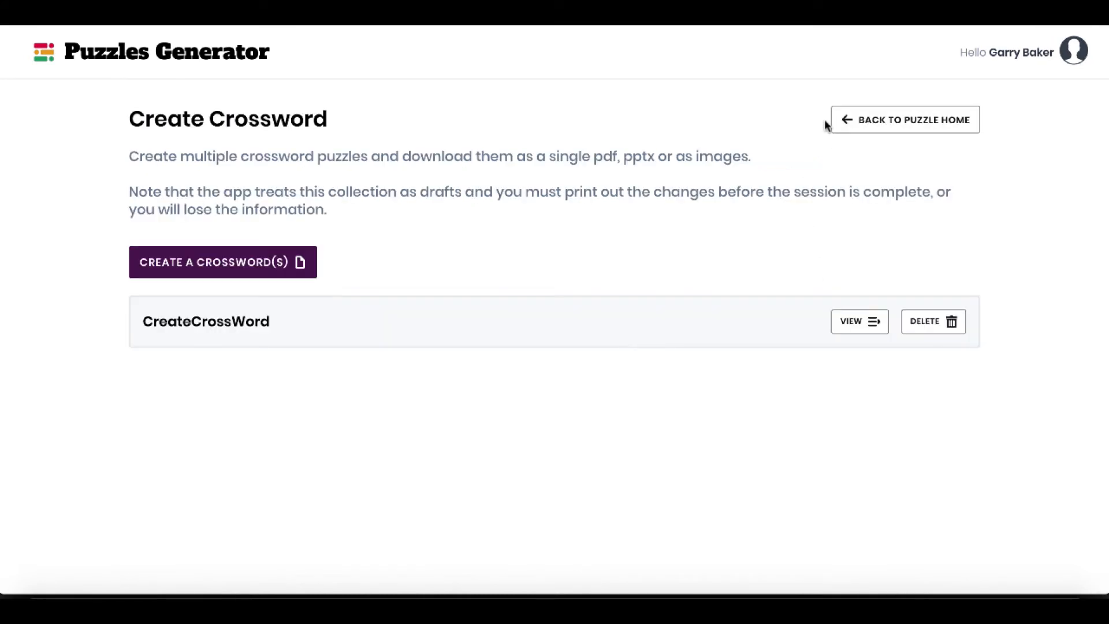
click(845, 124)
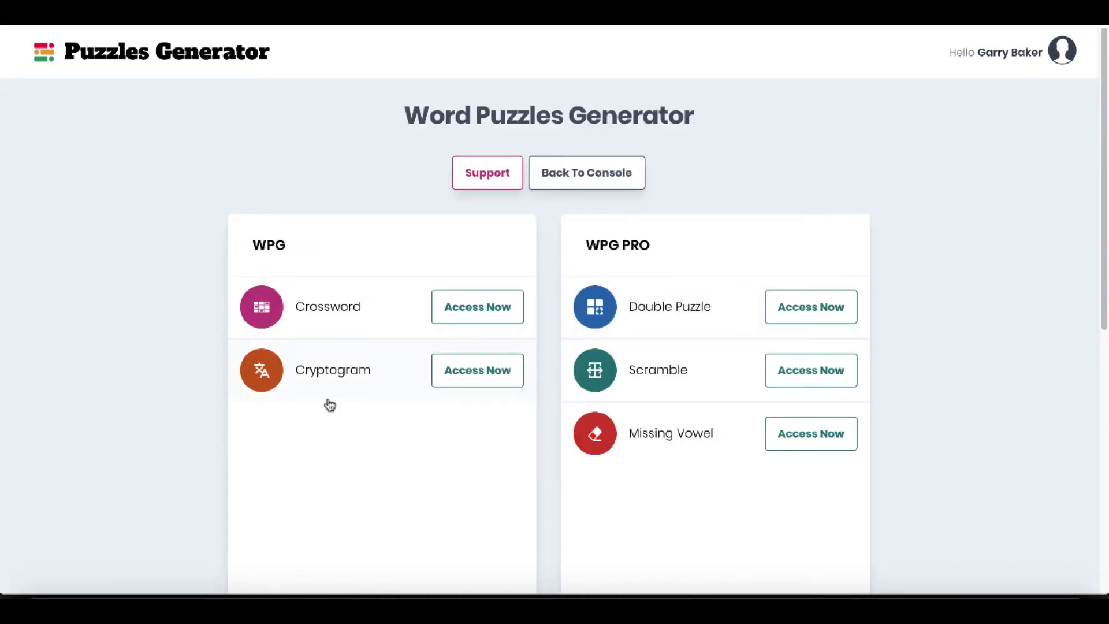
click(470, 374)
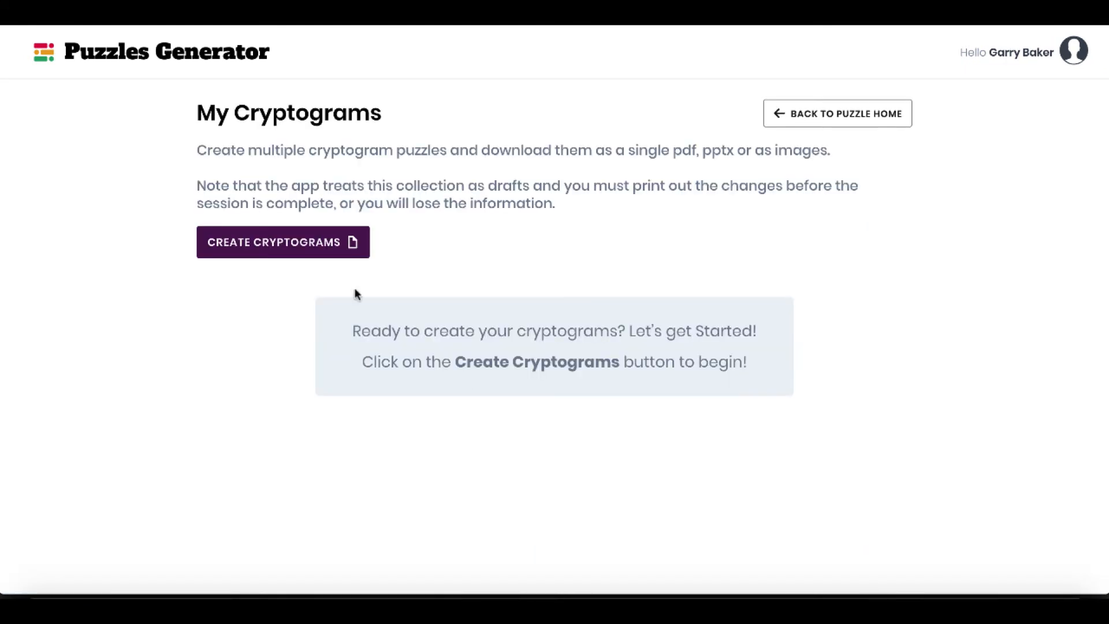
Create a cryptogram collection named "crypto" and open it in the puzzle editor.
click(298, 249)
text(crypto)
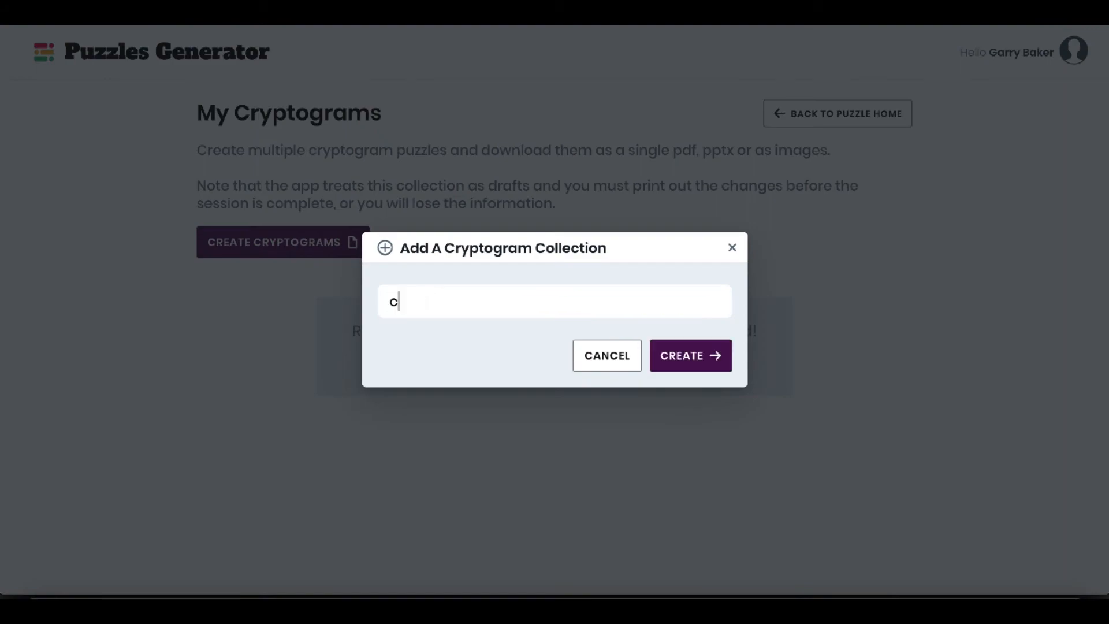
click(689, 361)
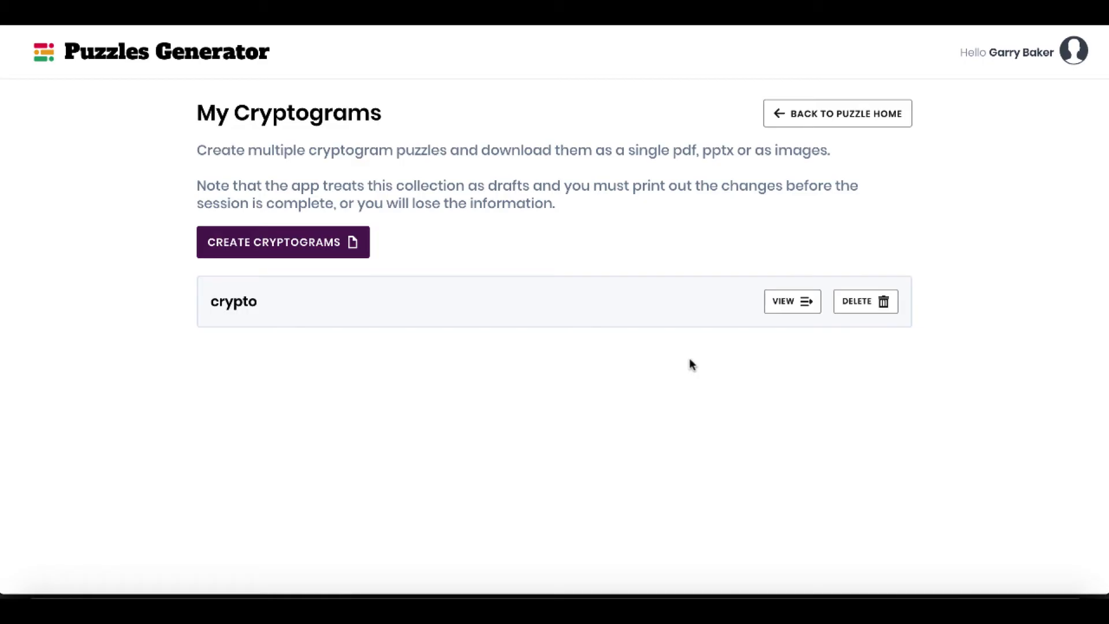
click(797, 304)
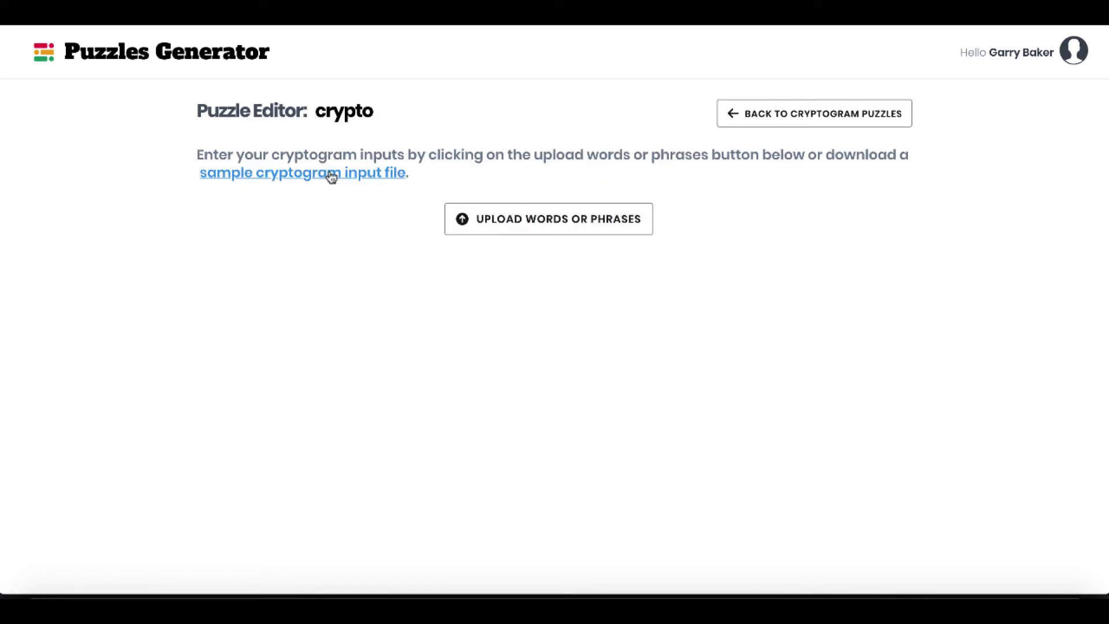
Download the sample cryptogram input file and upload Sample_Cryptogram_Input_File (2).txt into the crypto collection.
click(306, 177)
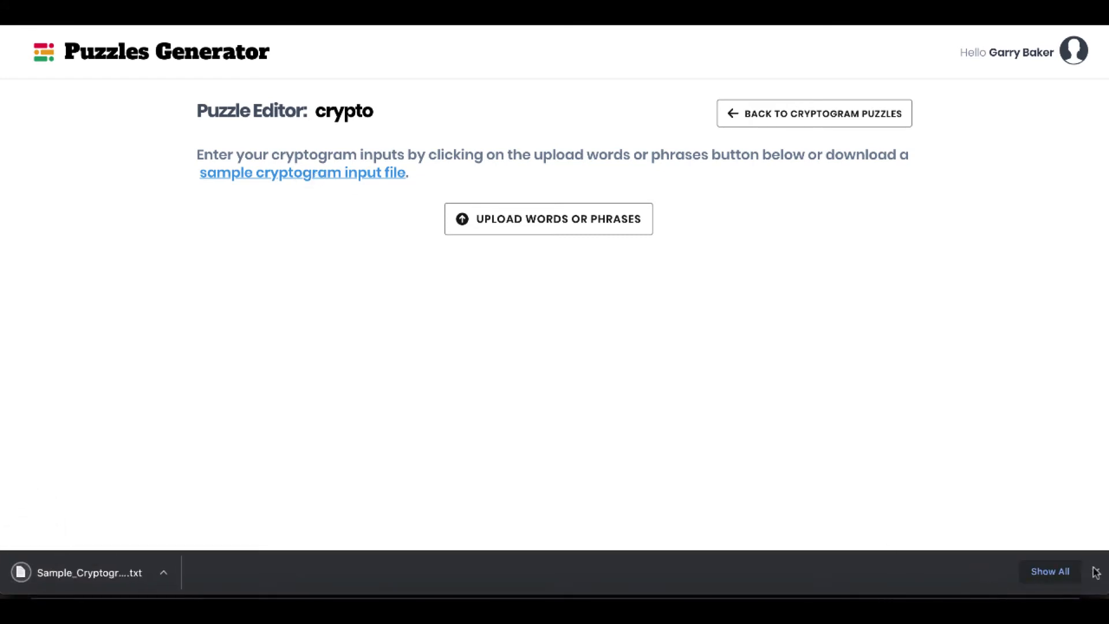
click(1096, 571)
click(564, 220)
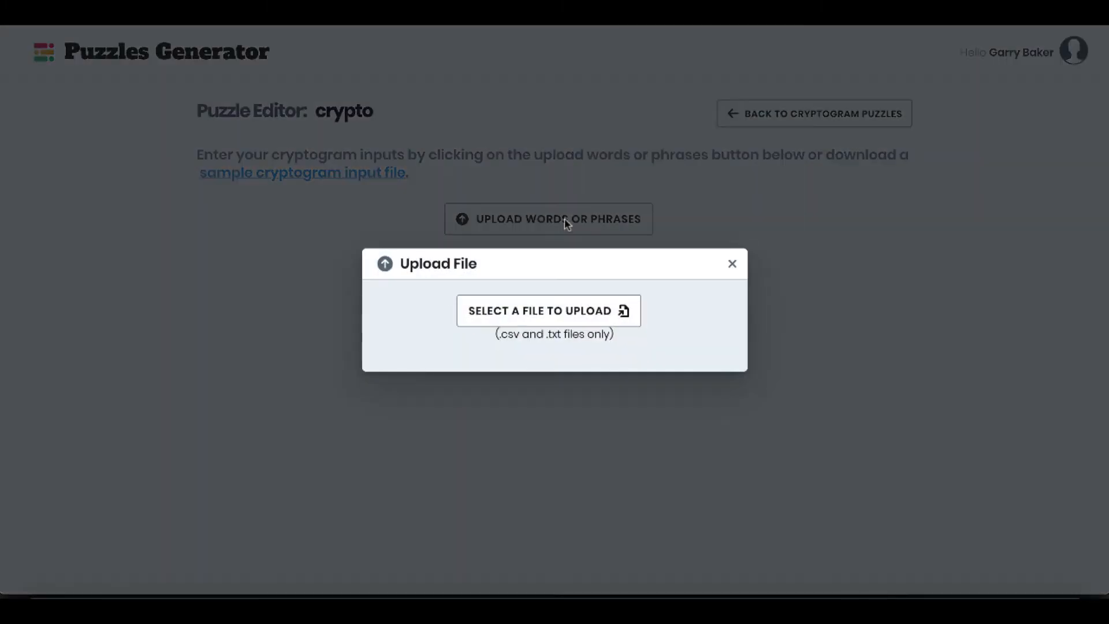
click(547, 310)
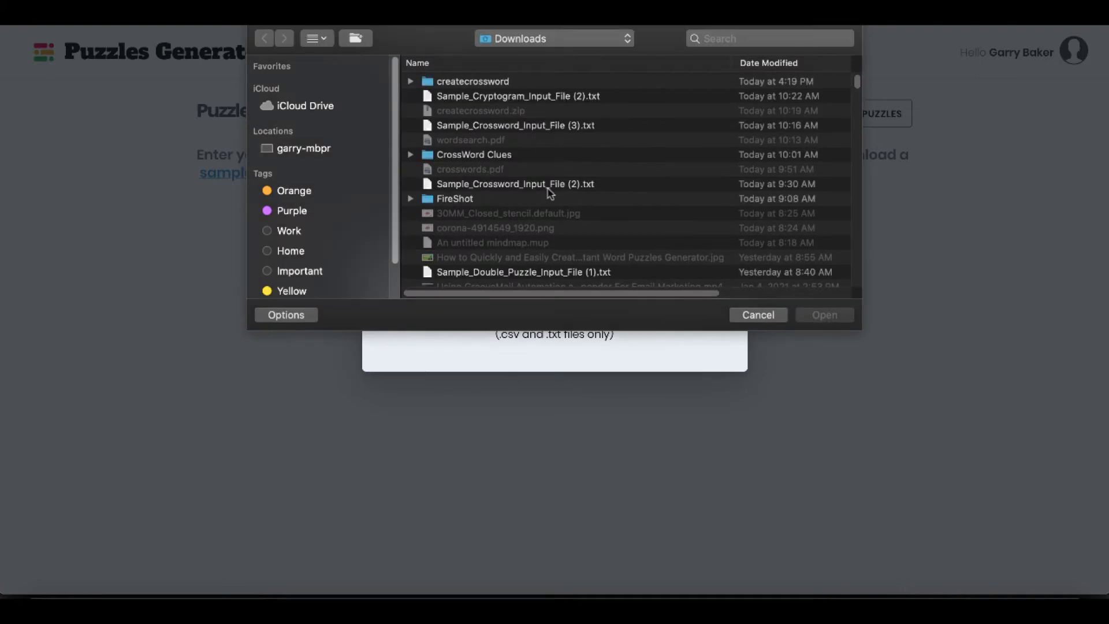
click(534, 98)
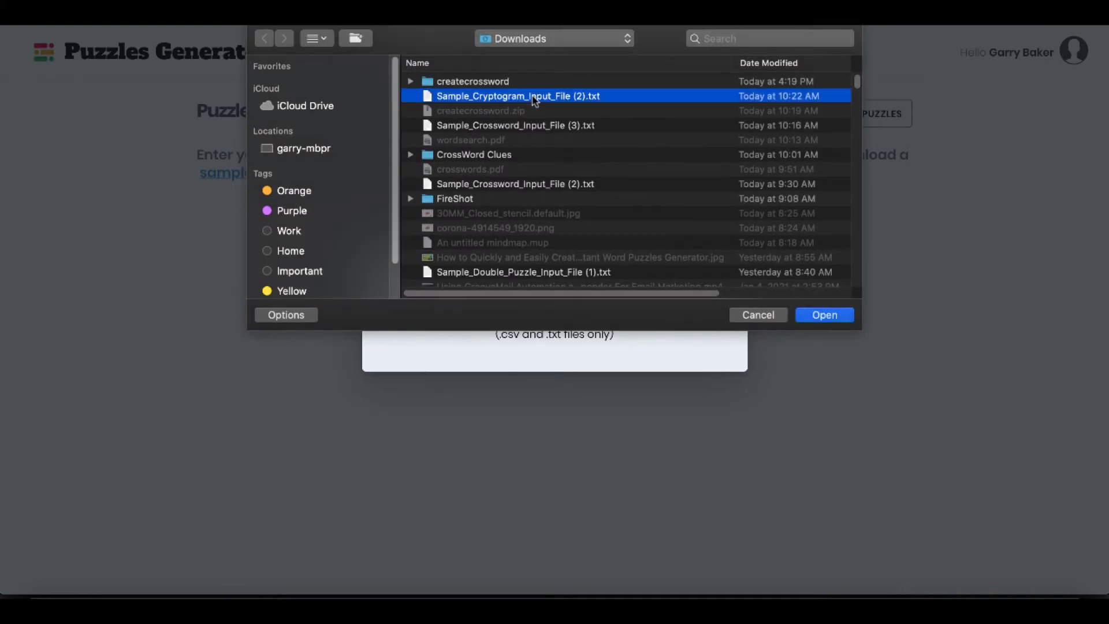
double_click(534, 97)
Examine the generated cryptogram puzzle pages and the solution page of the crypto collection.
scroll(947, 416, down, 5)
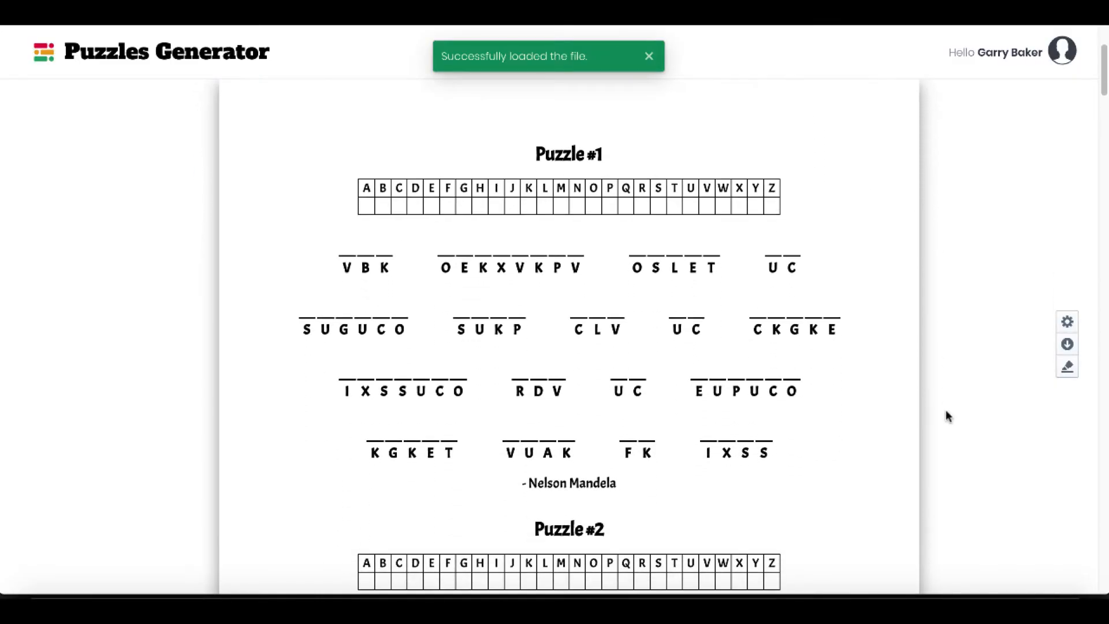
scroll(947, 416, up, 4)
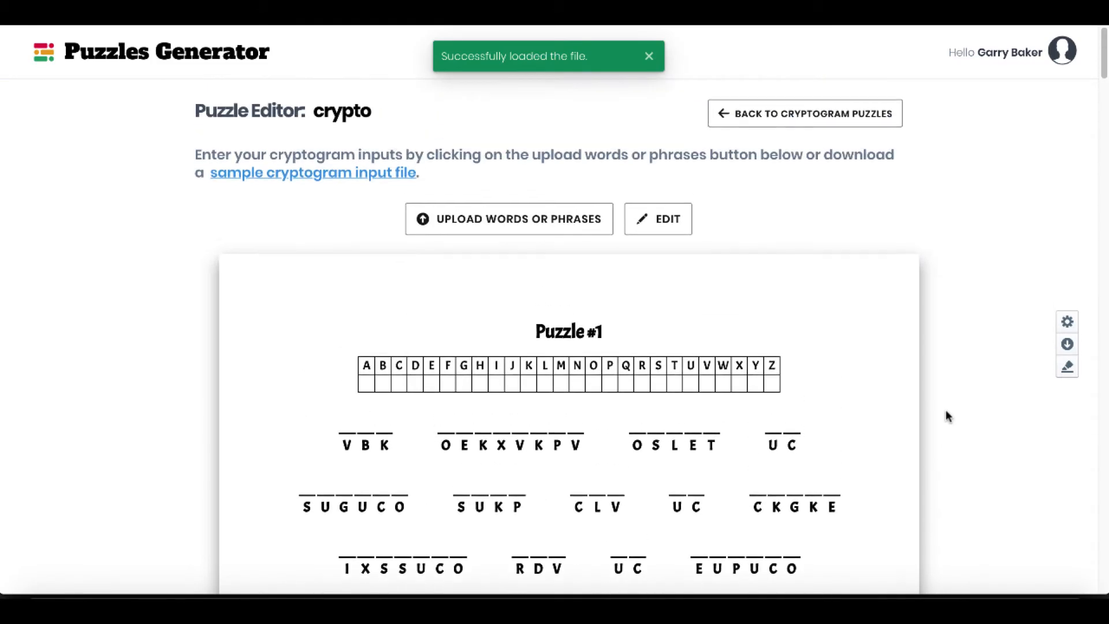
scroll(947, 416, down, 6)
scroll(946, 416, up, 5)
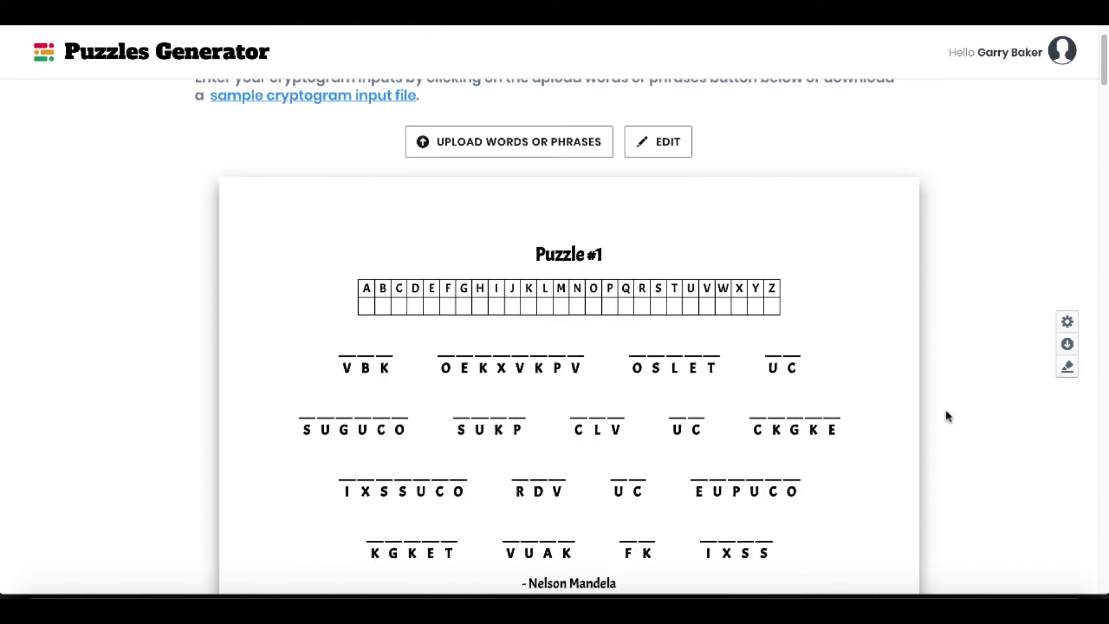
scroll(947, 416, down, 3)
scroll(947, 415, down, 18)
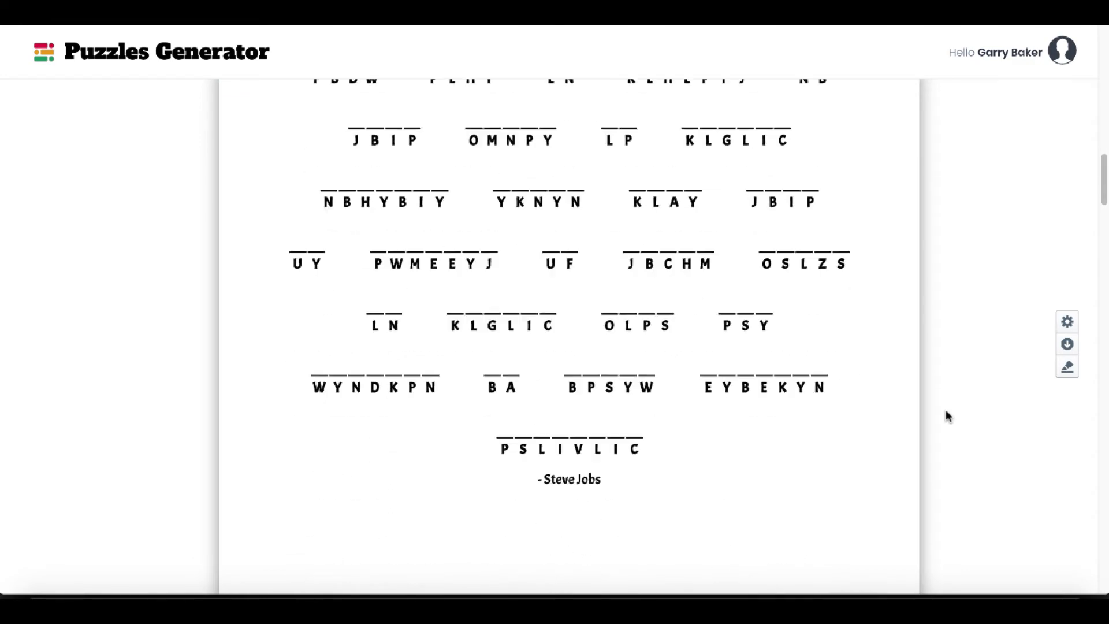
scroll(947, 416, down, 15)
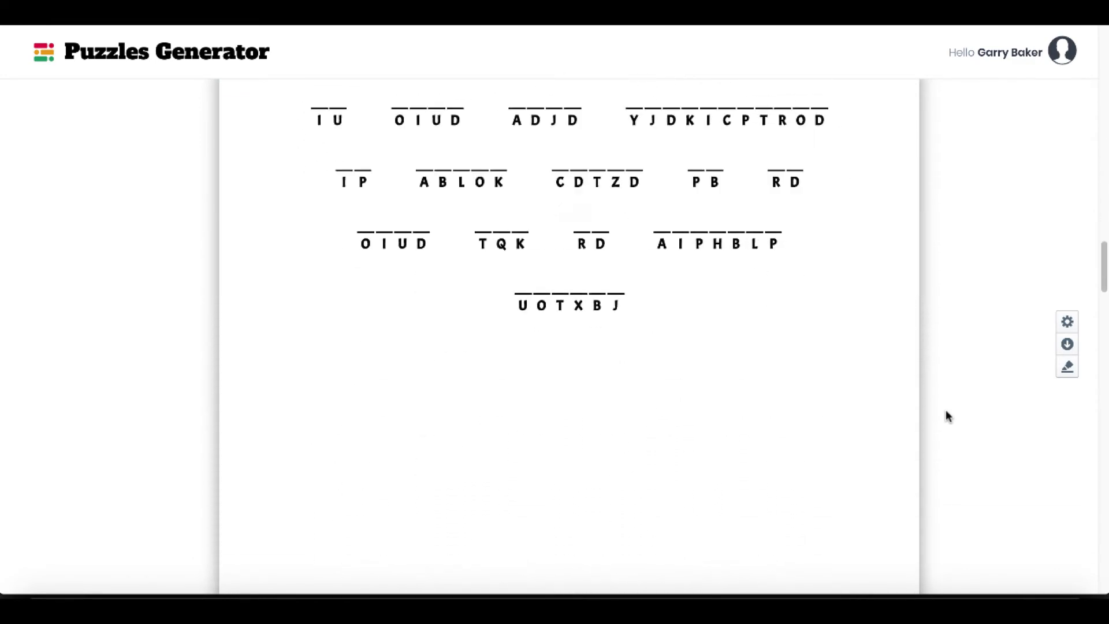
scroll(947, 416, down, 15)
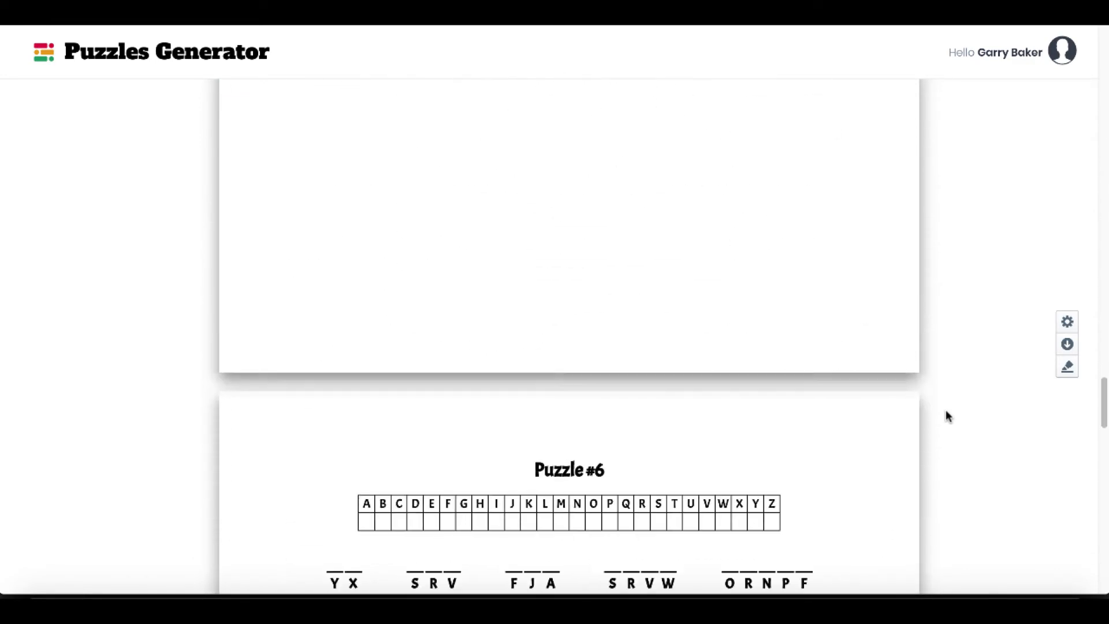
scroll(947, 416, down, 14)
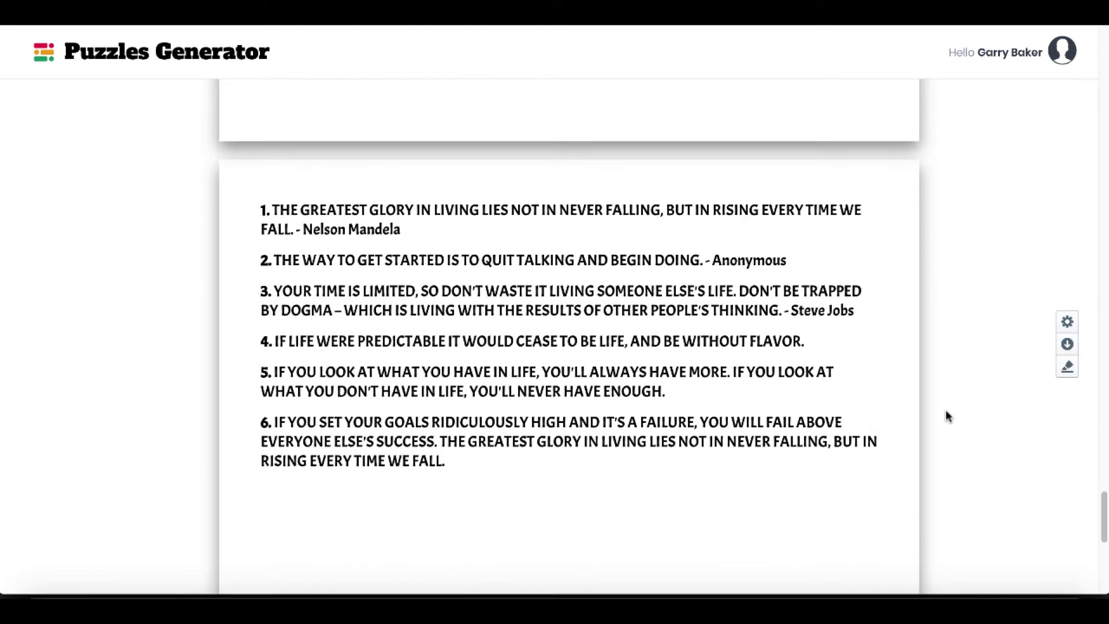
scroll(300, 378, down, 15)
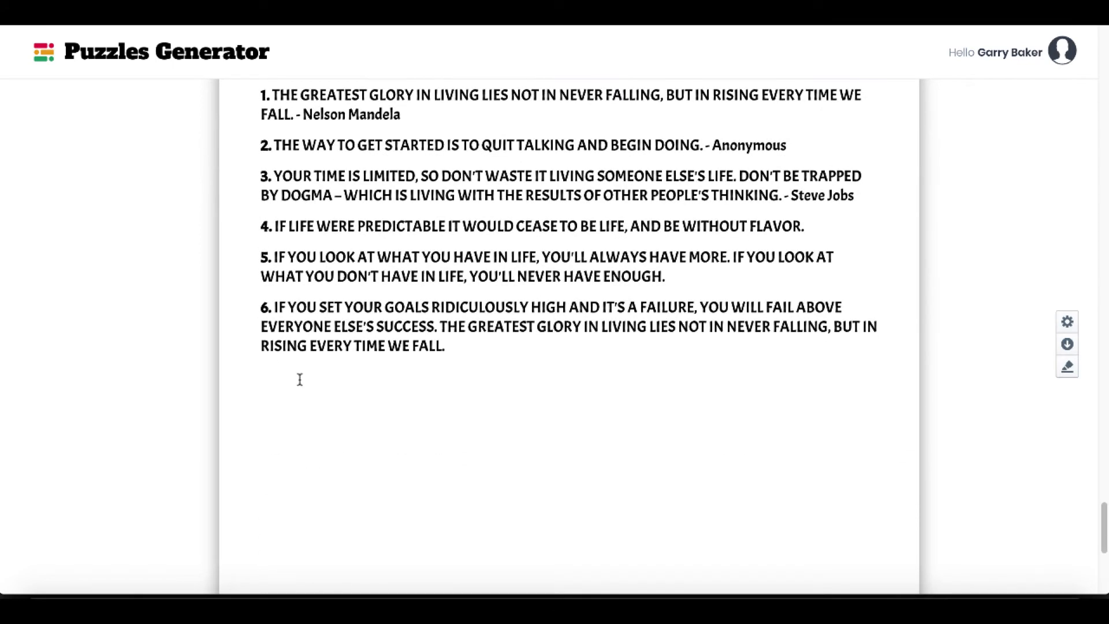
scroll(299, 384, up, 20)
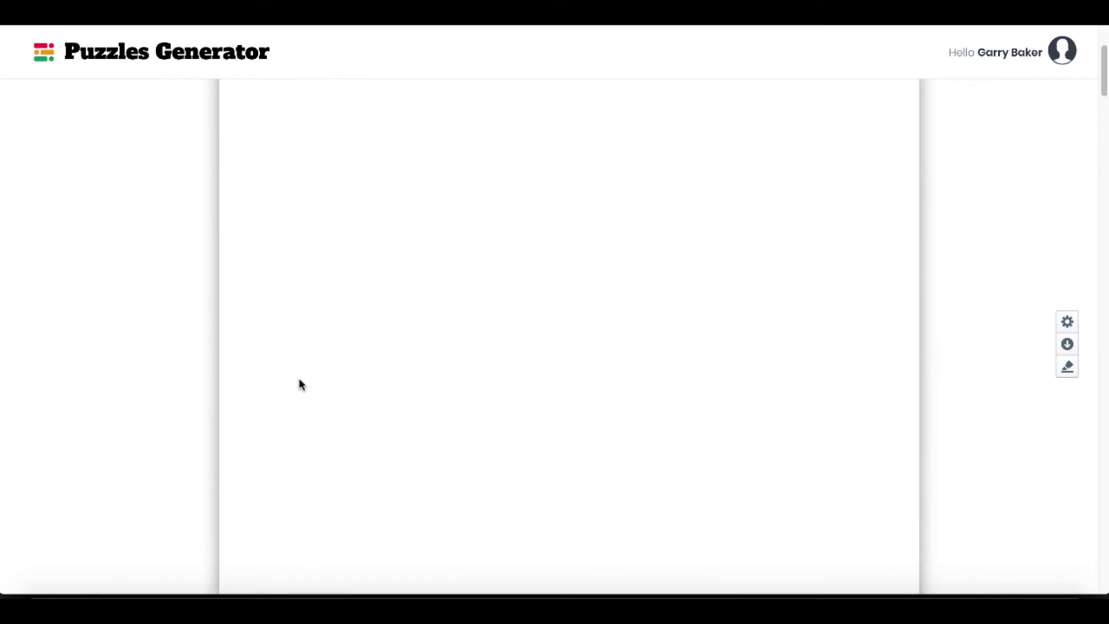
Open the crypto collection's phrase list for editing and save it.
click(658, 225)
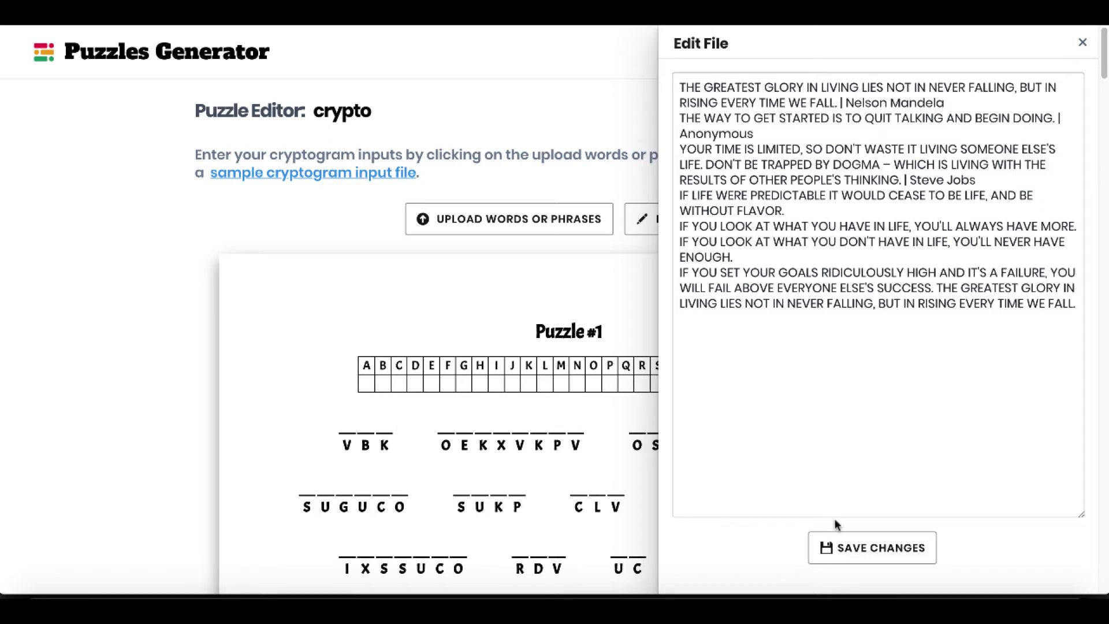
click(849, 546)
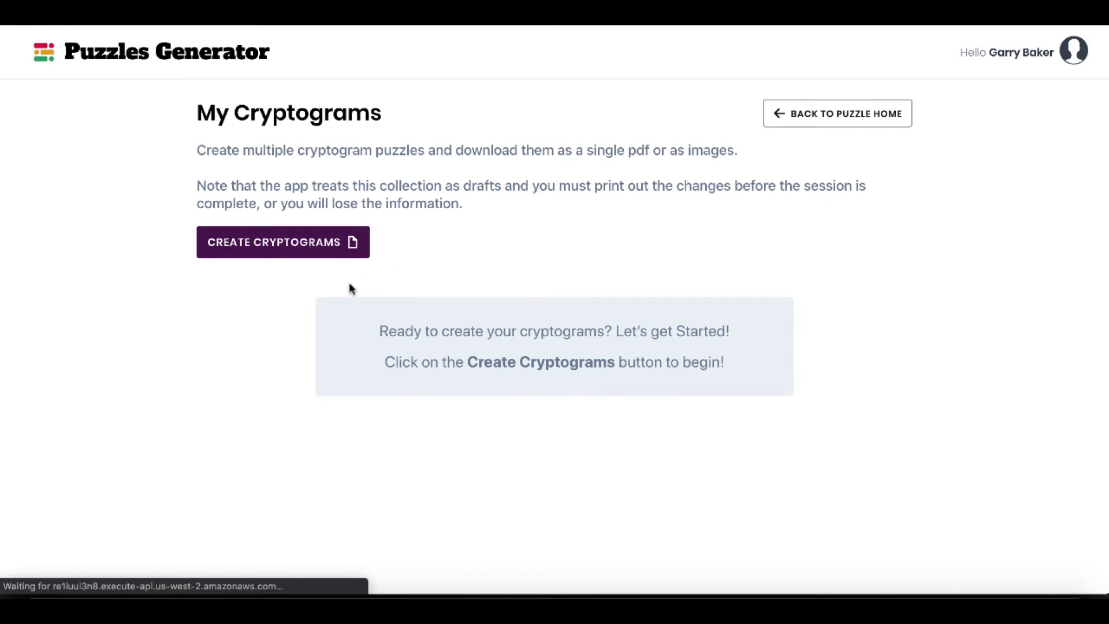
Create a cryptogram collection named "crypt" and open it in the puzzle editor.
click(321, 254)
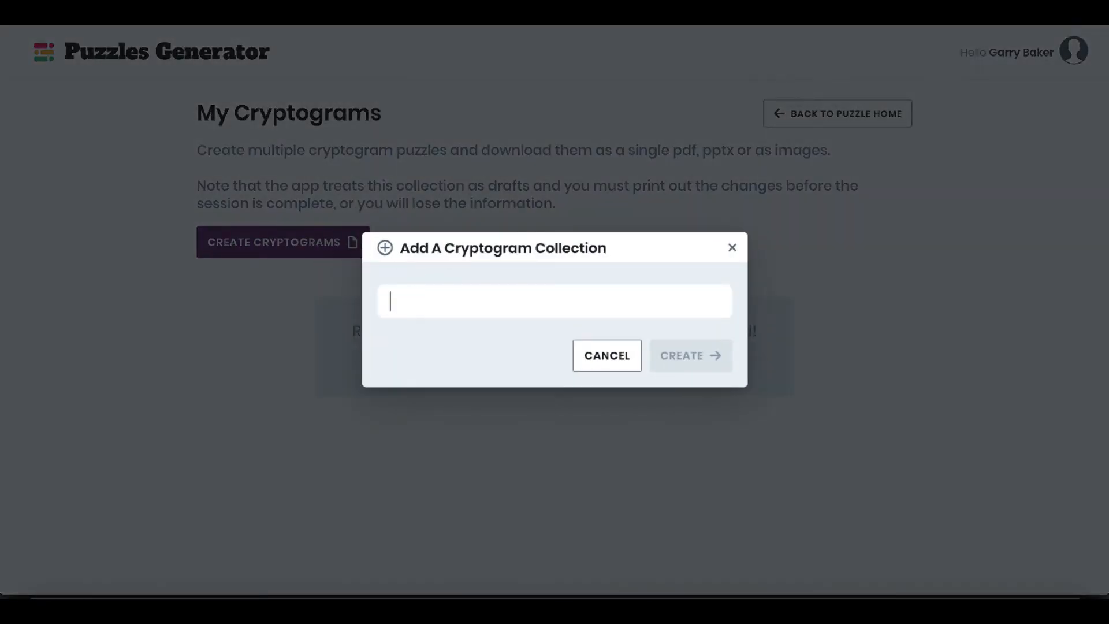
text(crypt)
click(679, 350)
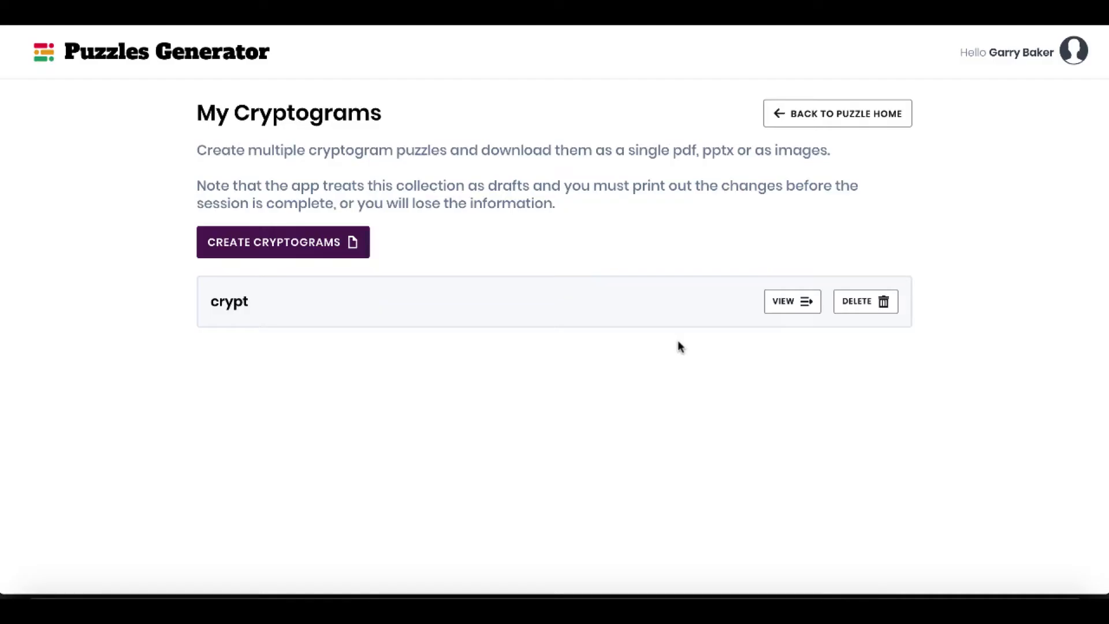
click(790, 300)
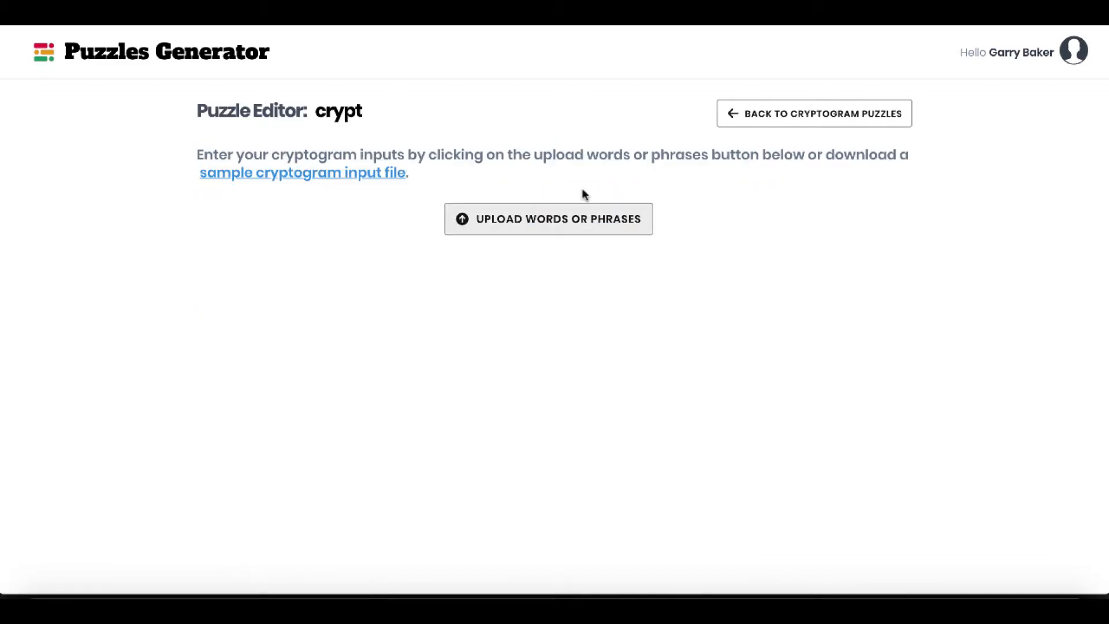
Upload Sample_Cryptogram_Input_File (2).txt into the crypt collection and look over the generated puzzles.
click(570, 219)
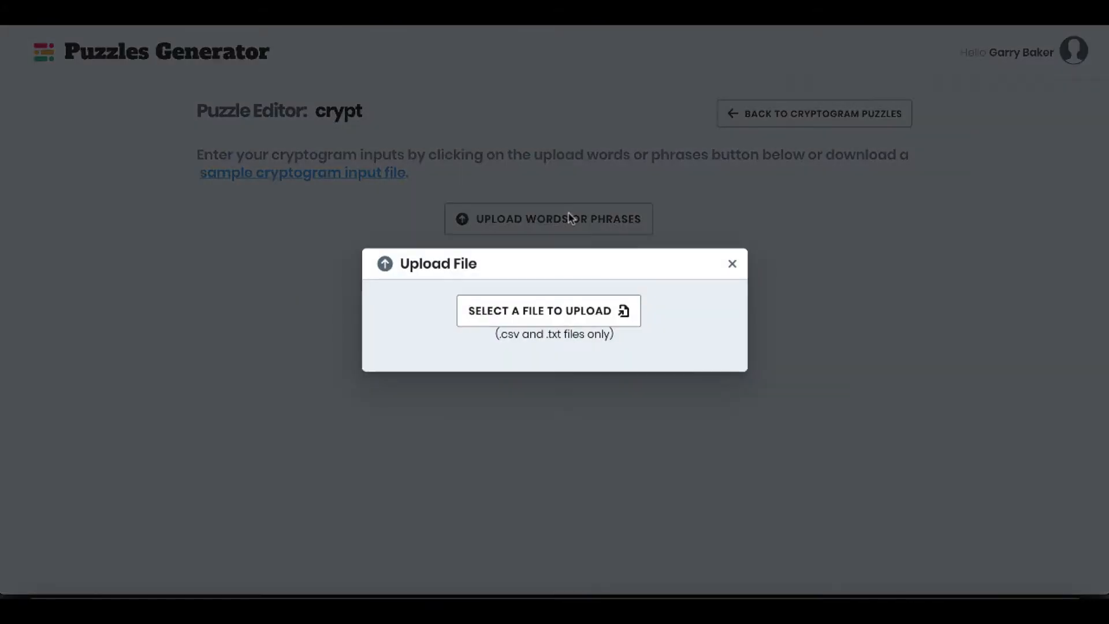
click(531, 322)
click(481, 97)
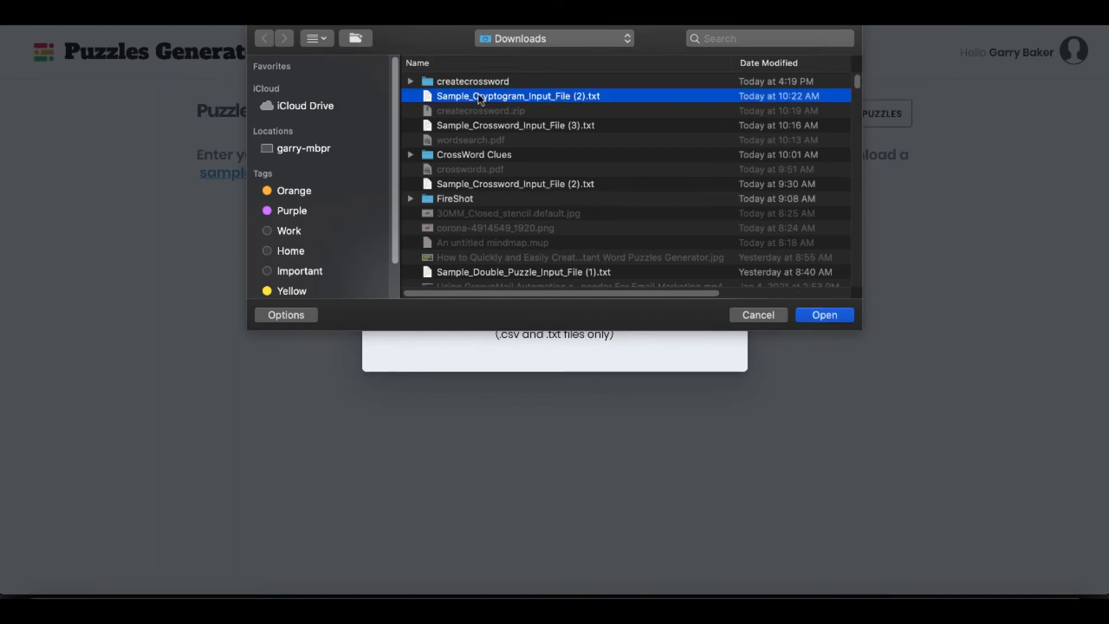
double_click(480, 97)
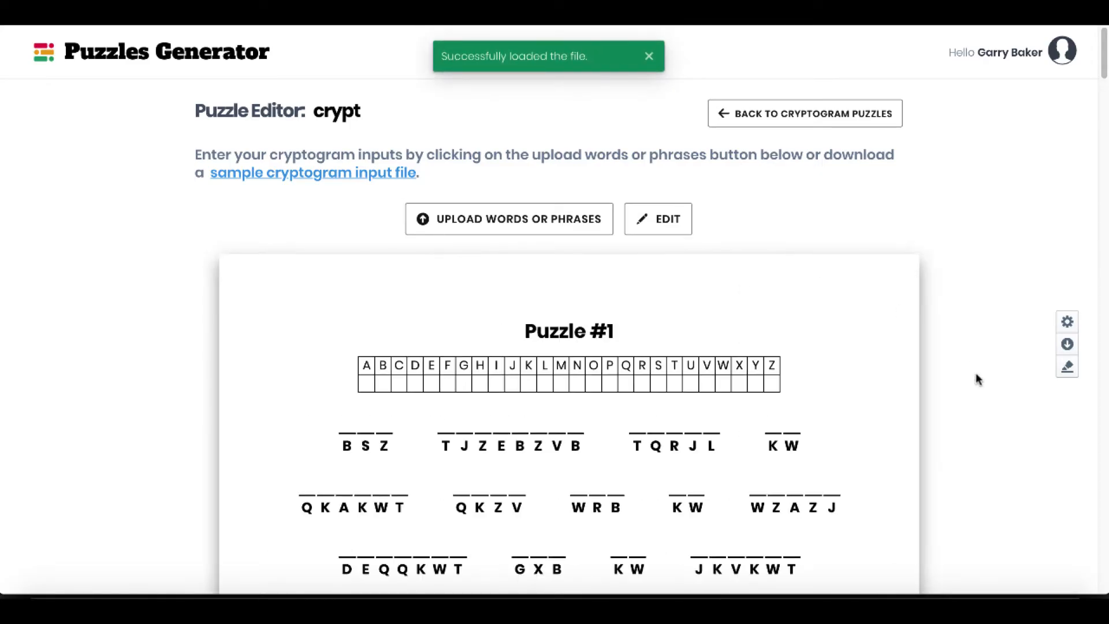
scroll(978, 384, down, 3)
scroll(977, 390, down, 10)
scroll(978, 389, up, 15)
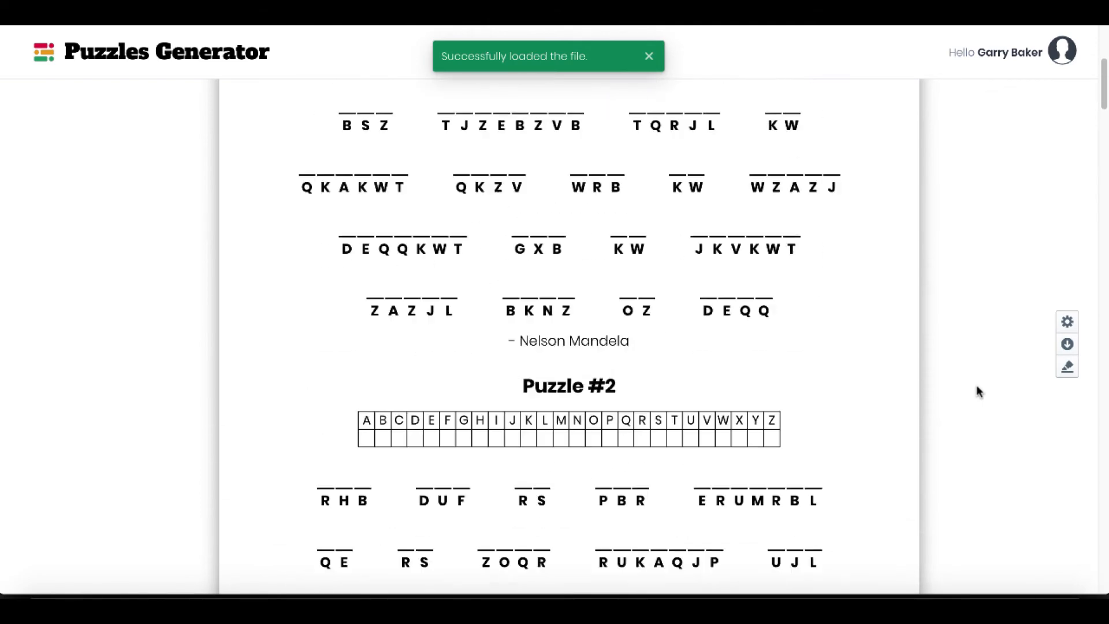
Set the puzzle font of the crypt collection to Amatic SC and look over the remaining cryptogram settings.
click(1067, 322)
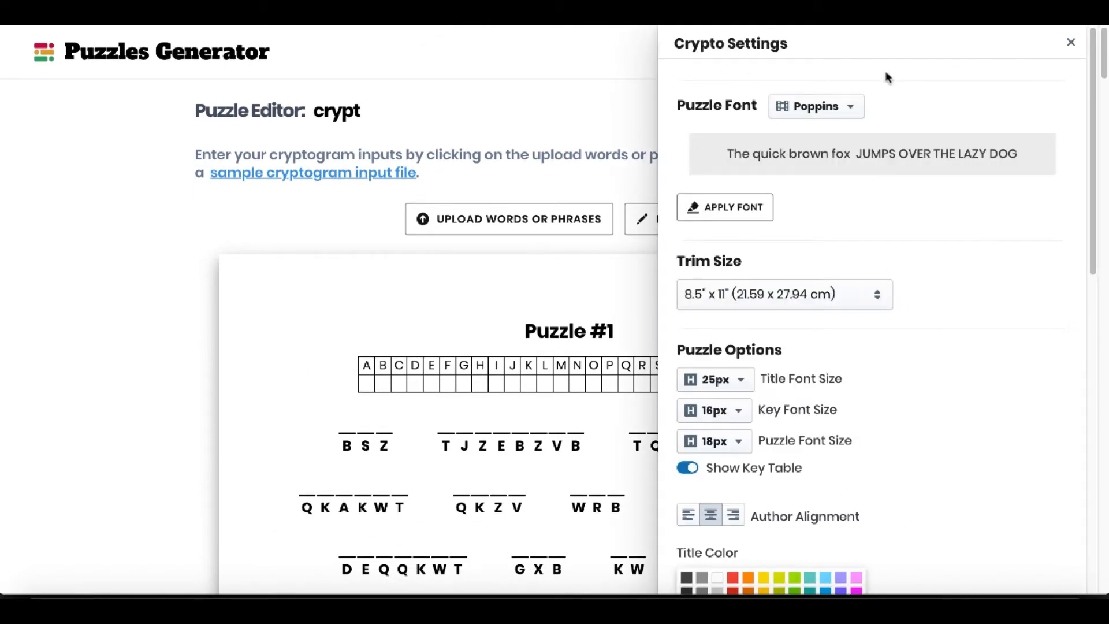
click(837, 123)
click(838, 334)
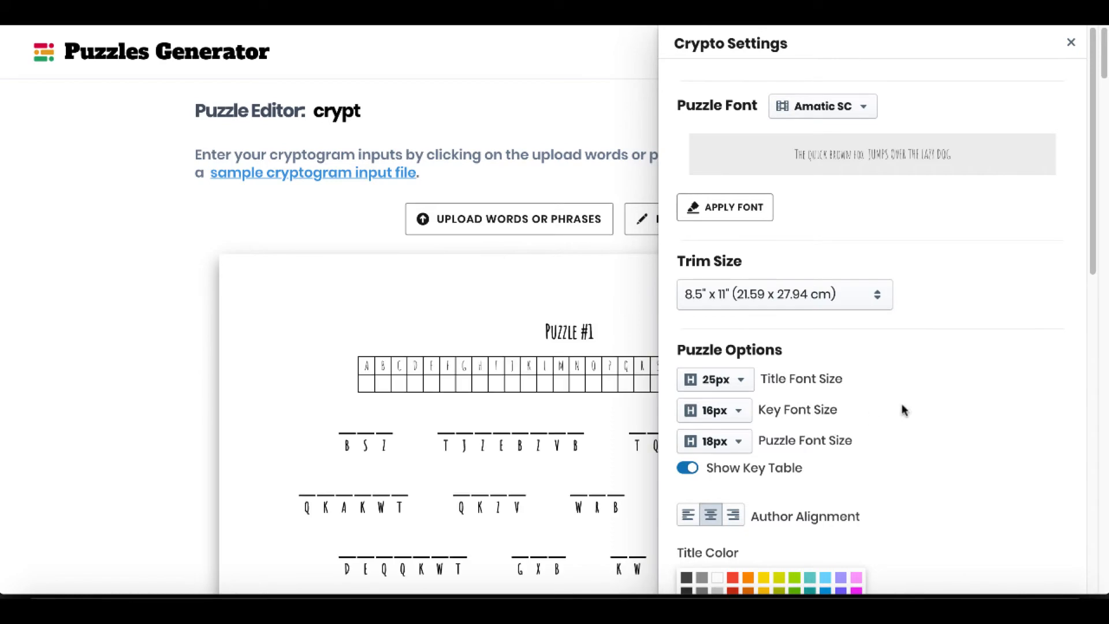
scroll(918, 404, down, 12)
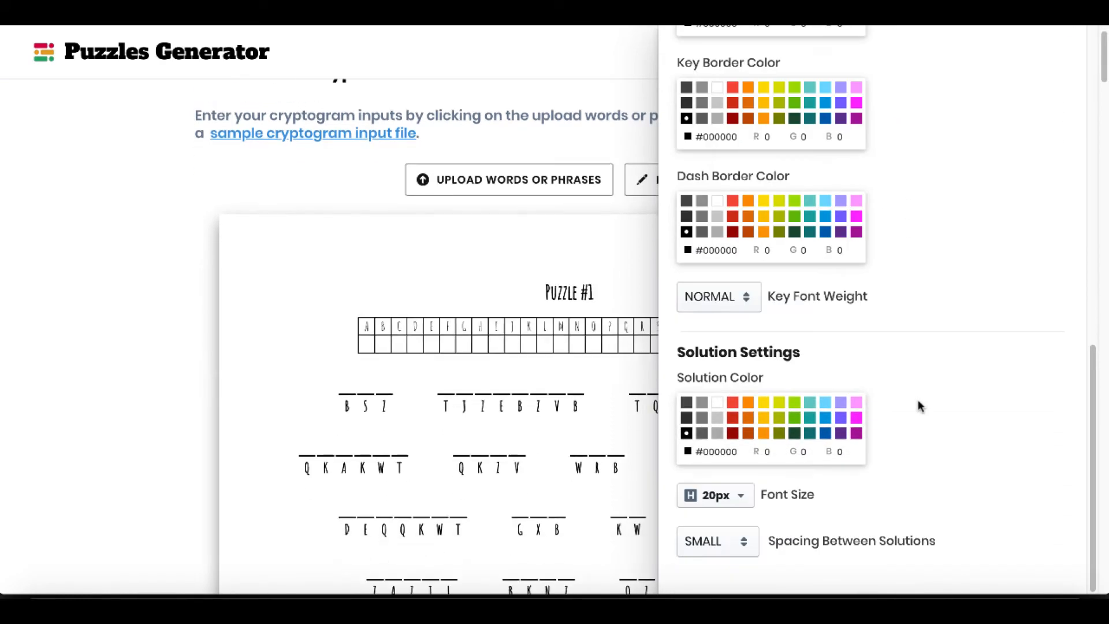
scroll(918, 404, up, 15)
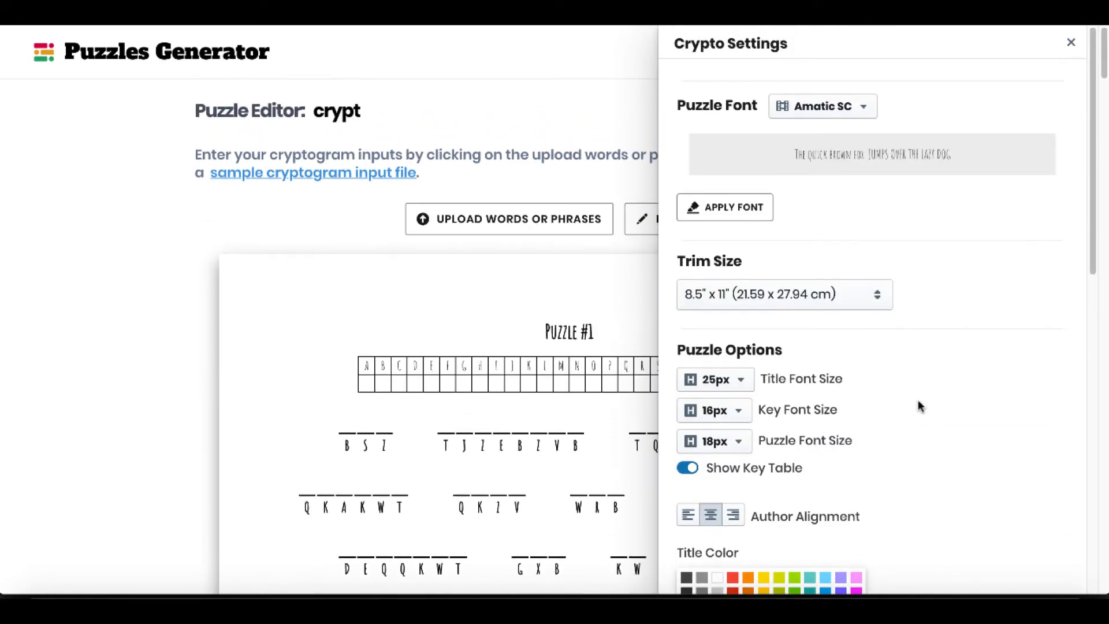
click(1071, 46)
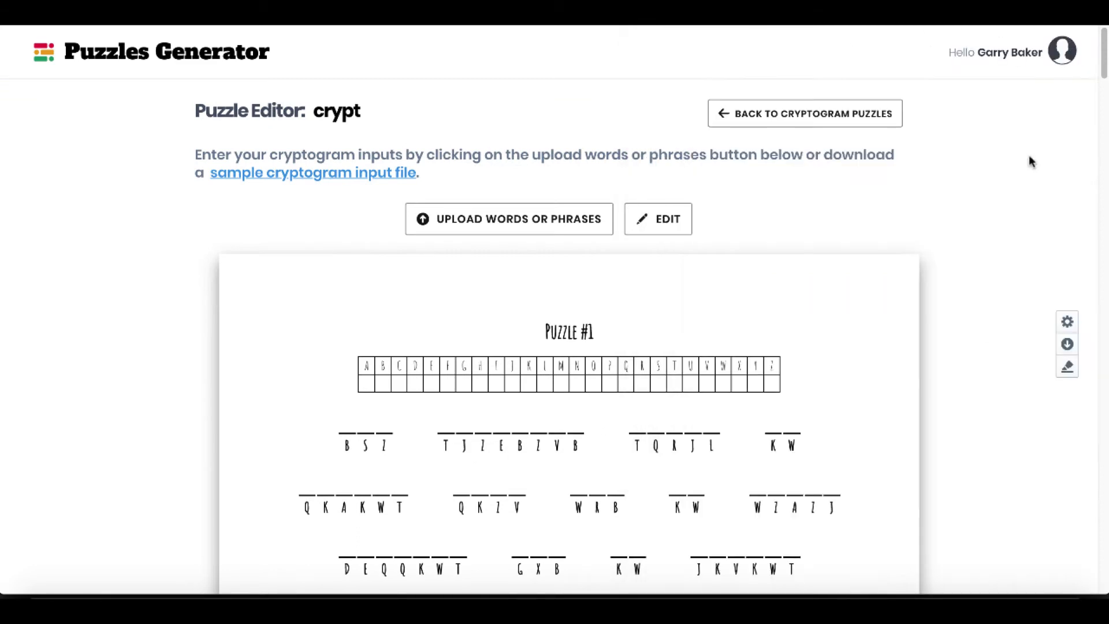
Check which download file types are offered for the crypt puzzles and cancel the download.
click(1065, 346)
click(423, 309)
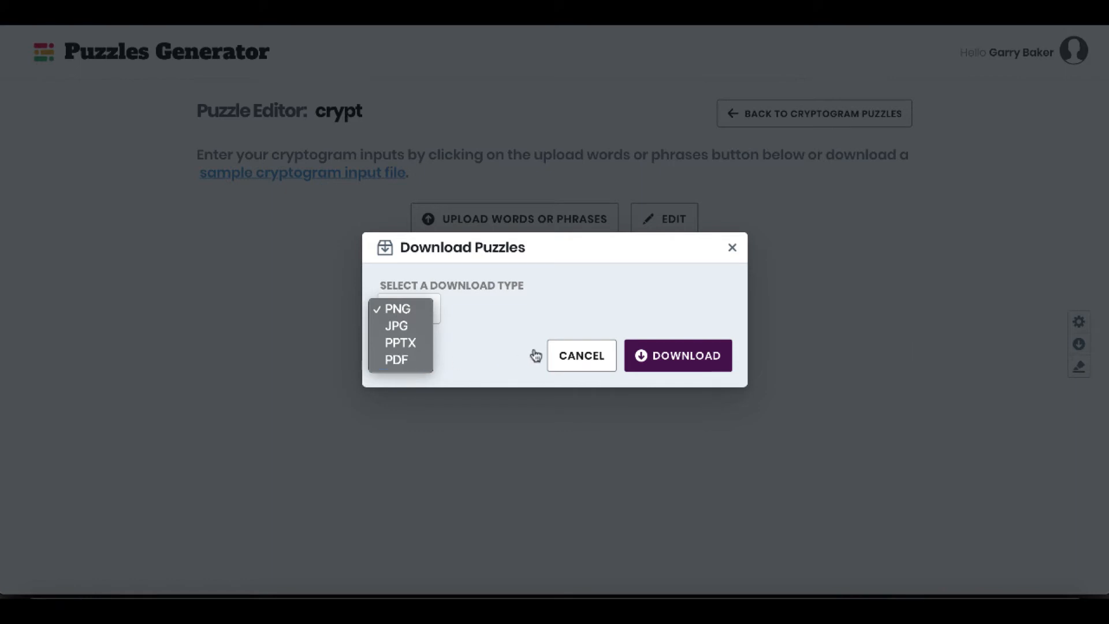
click(569, 360)
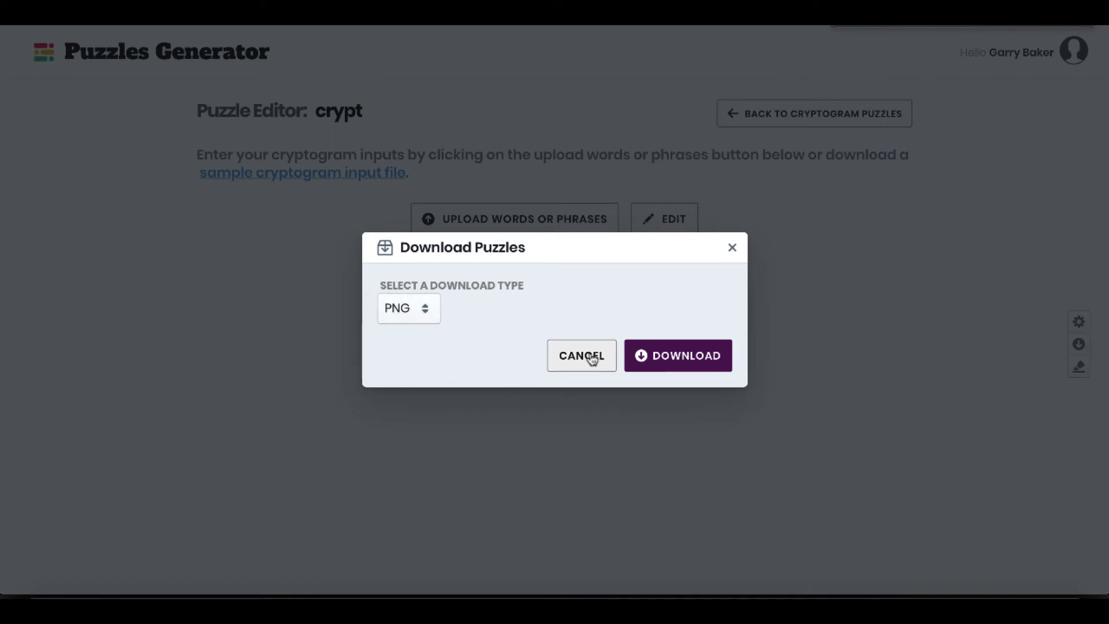
click(577, 356)
Leave the cryptogram collections for the puzzle home page and open the Double Puzzle generator.
click(807, 115)
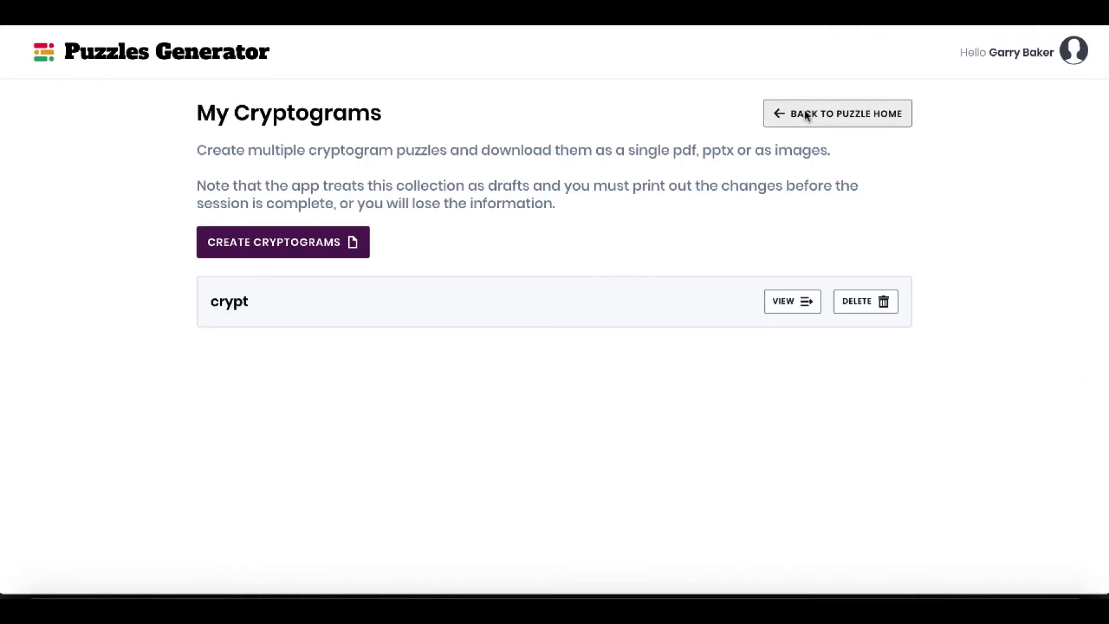
click(807, 115)
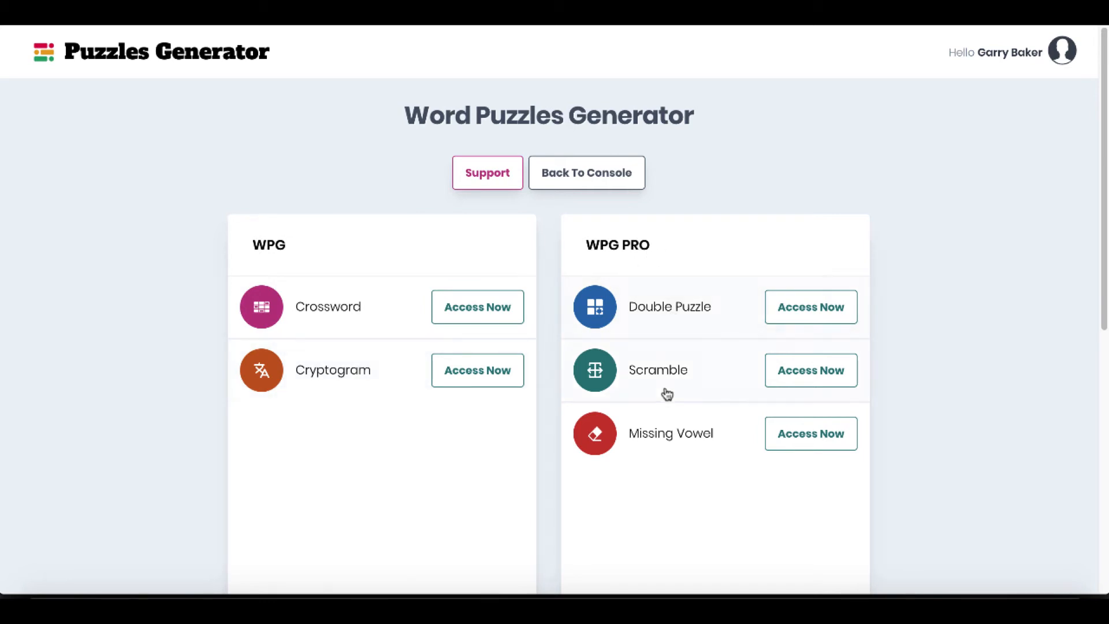
click(786, 308)
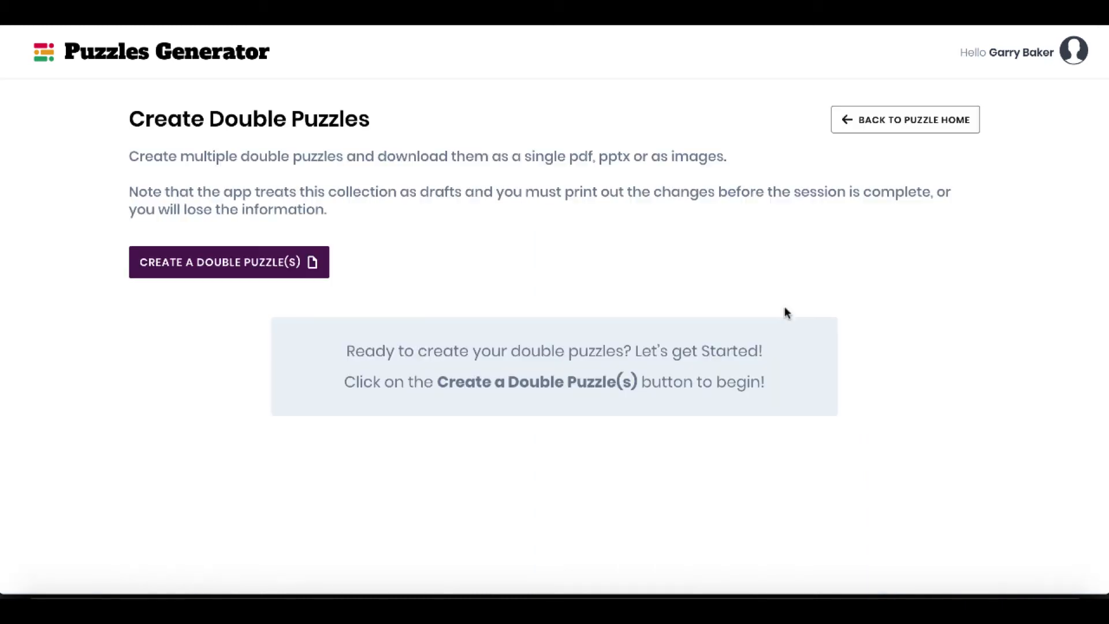
Create a double puzzle collection named "double" and open it in the puzzle editor.
click(208, 265)
text(double)
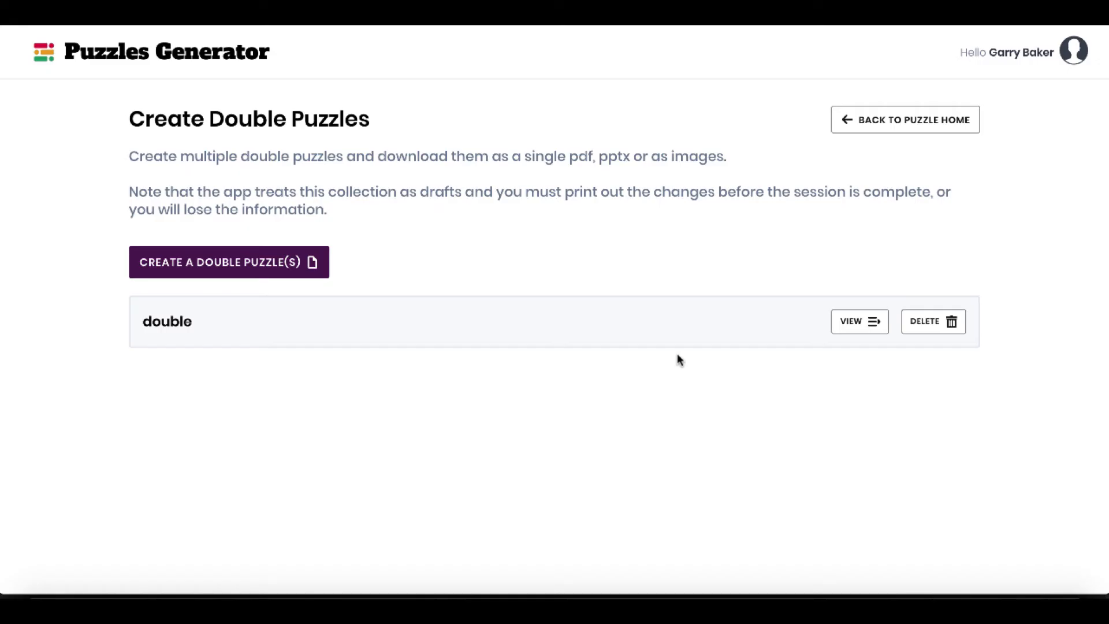
click(850, 323)
click(556, 222)
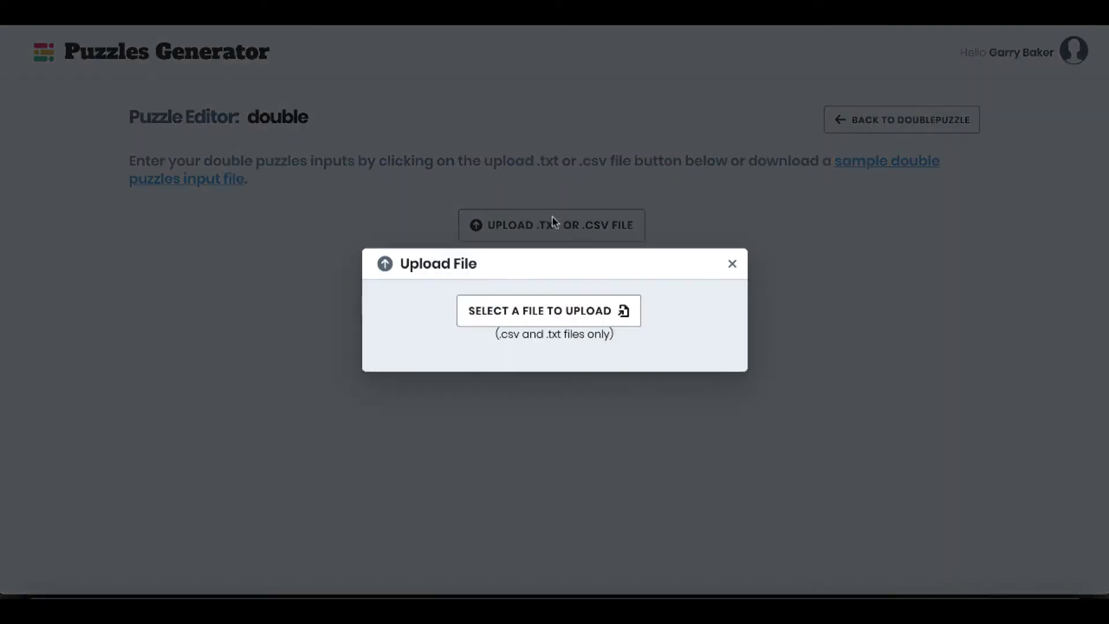
click(502, 314)
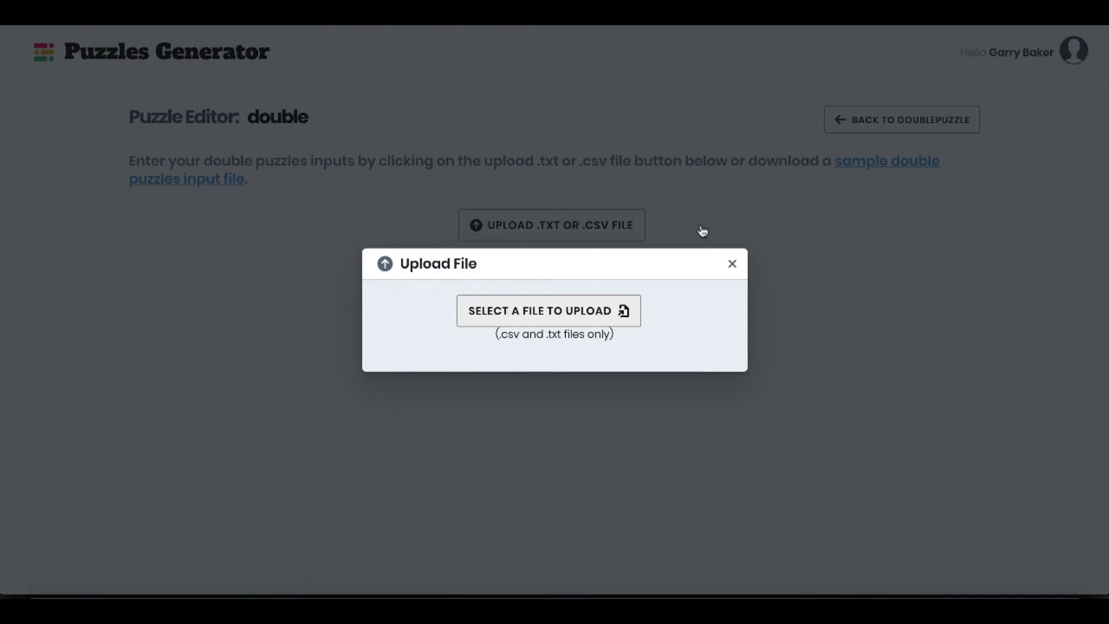
click(760, 314)
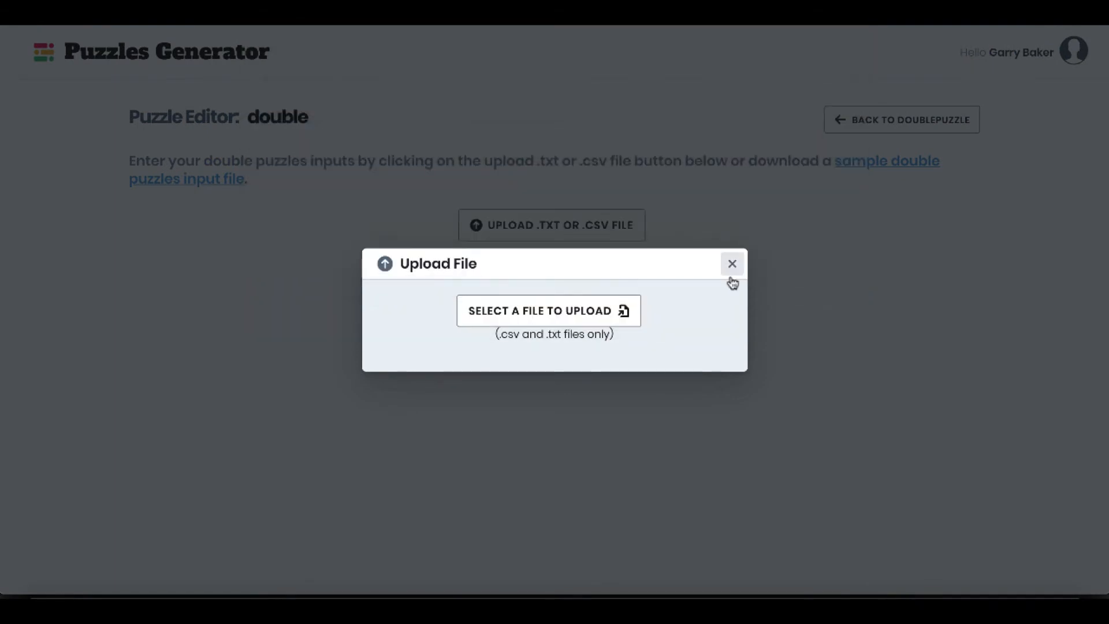
click(730, 262)
Download the sample double puzzles input file and upload it into the double collection.
click(861, 164)
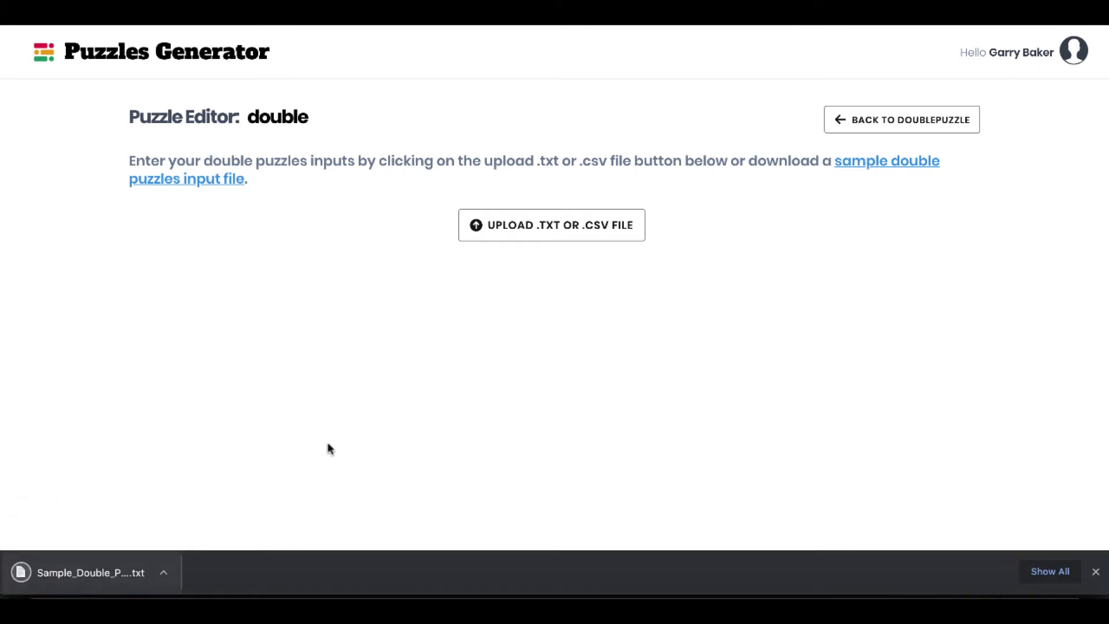
click(501, 225)
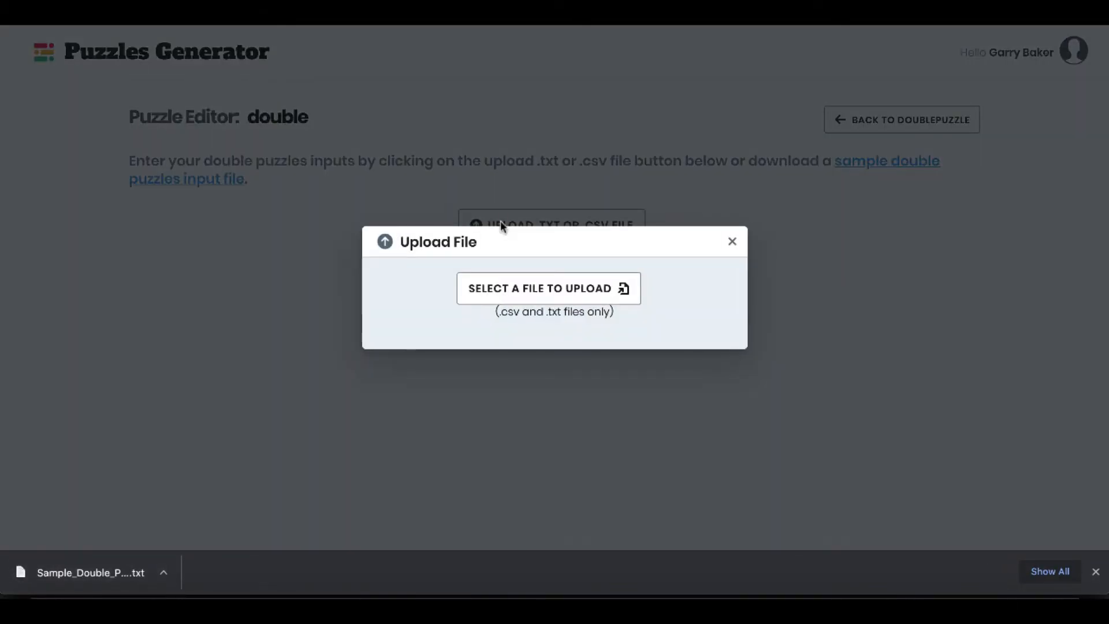
click(519, 282)
click(522, 95)
double_click(521, 95)
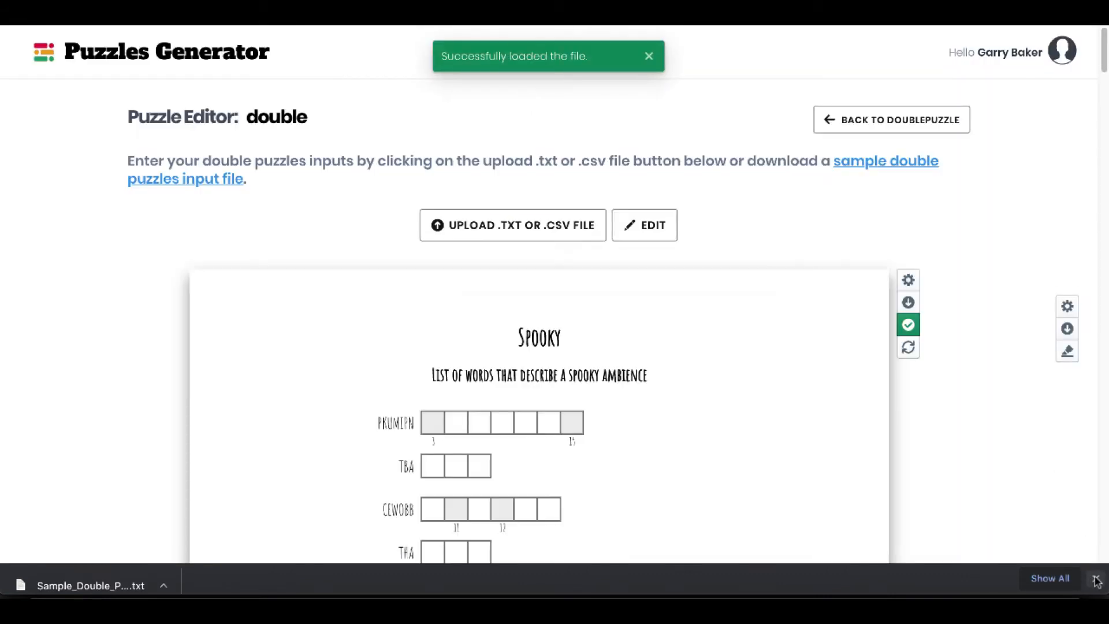
click(1095, 580)
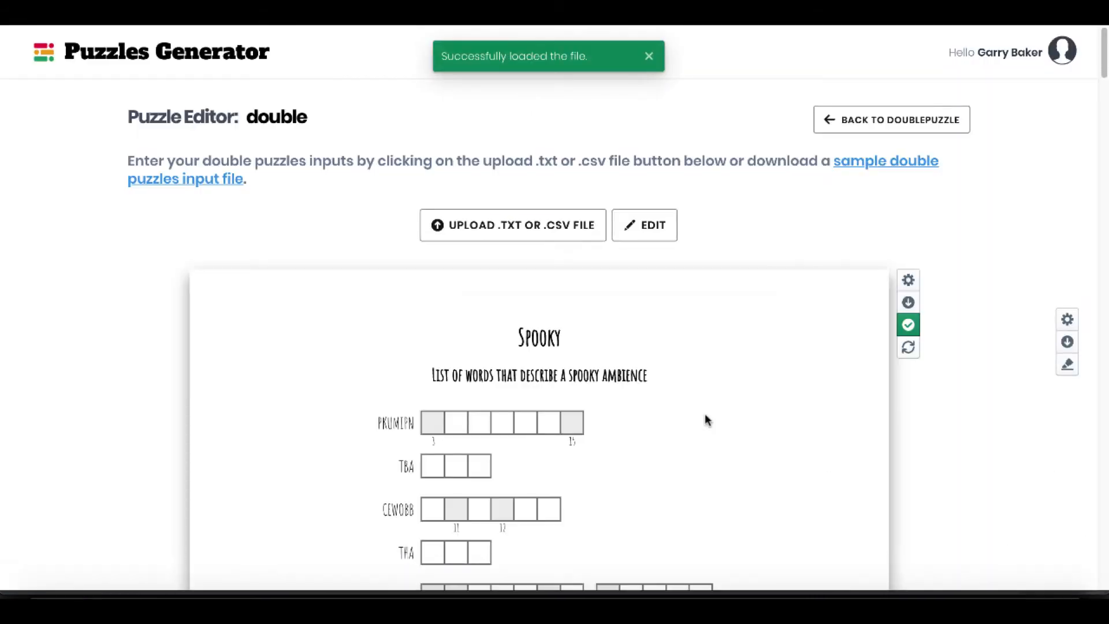
Examine the Spooky double puzzle's scrambled clues, numbered letter boxes and final phrase, and compare them with its solution page.
scroll(704, 414, down, 3)
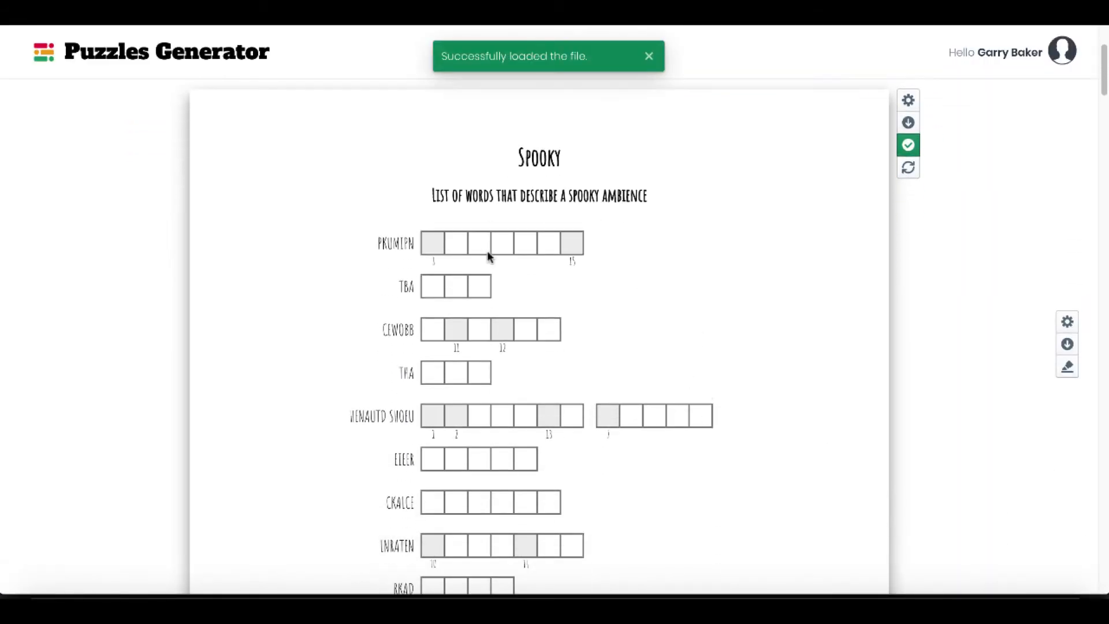
scroll(614, 243, down, 1)
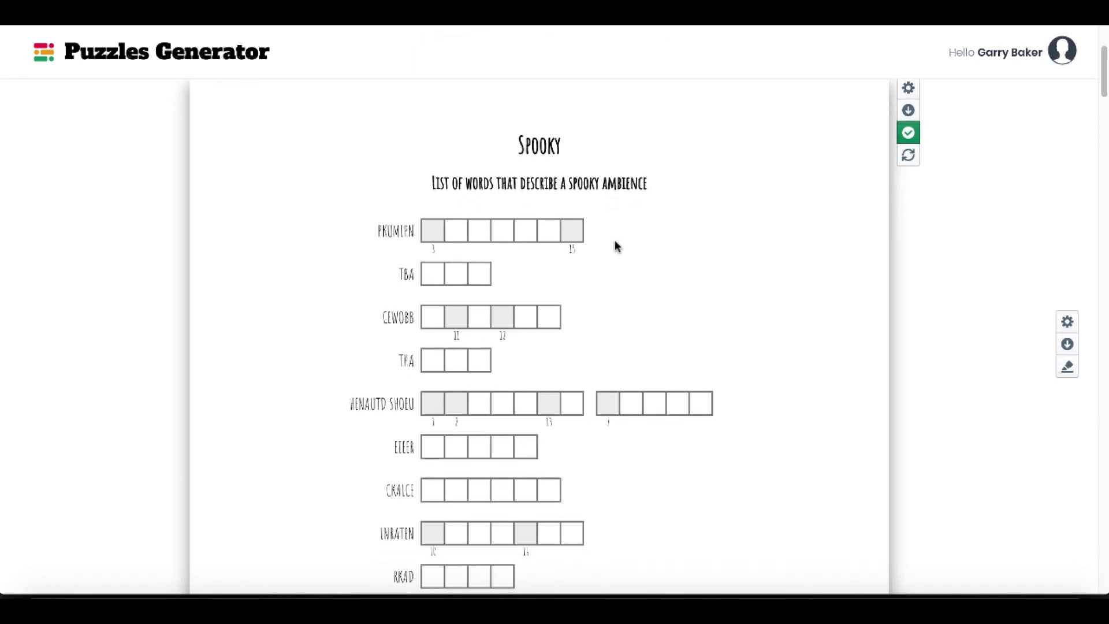
scroll(614, 240, down, 2)
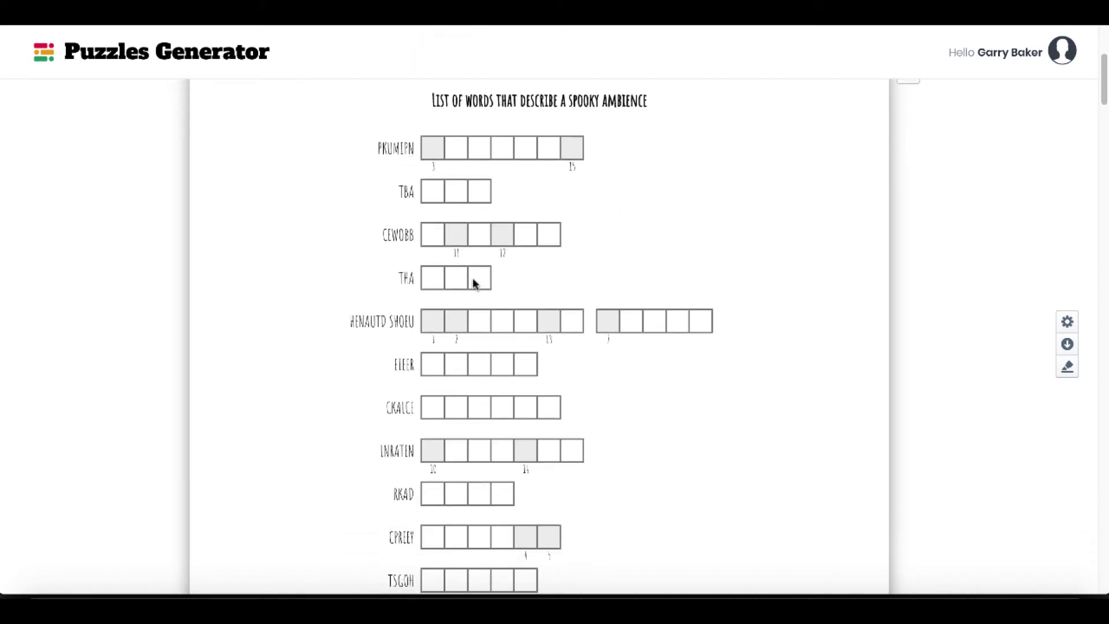
scroll(490, 303, down, 1)
scroll(471, 321, down, 2)
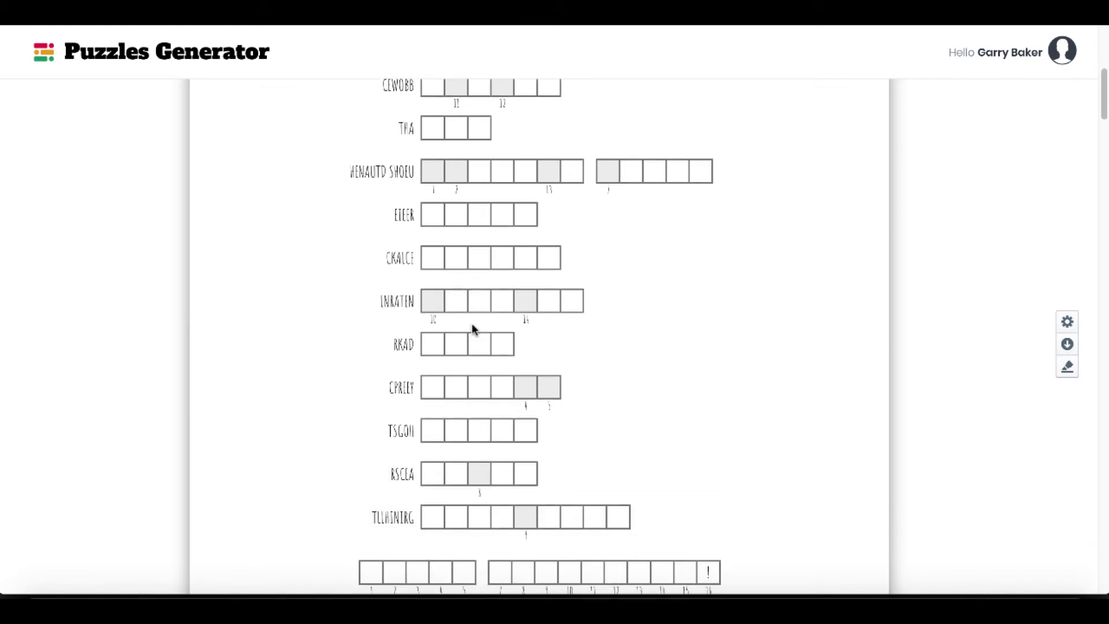
scroll(559, 389, down, 5)
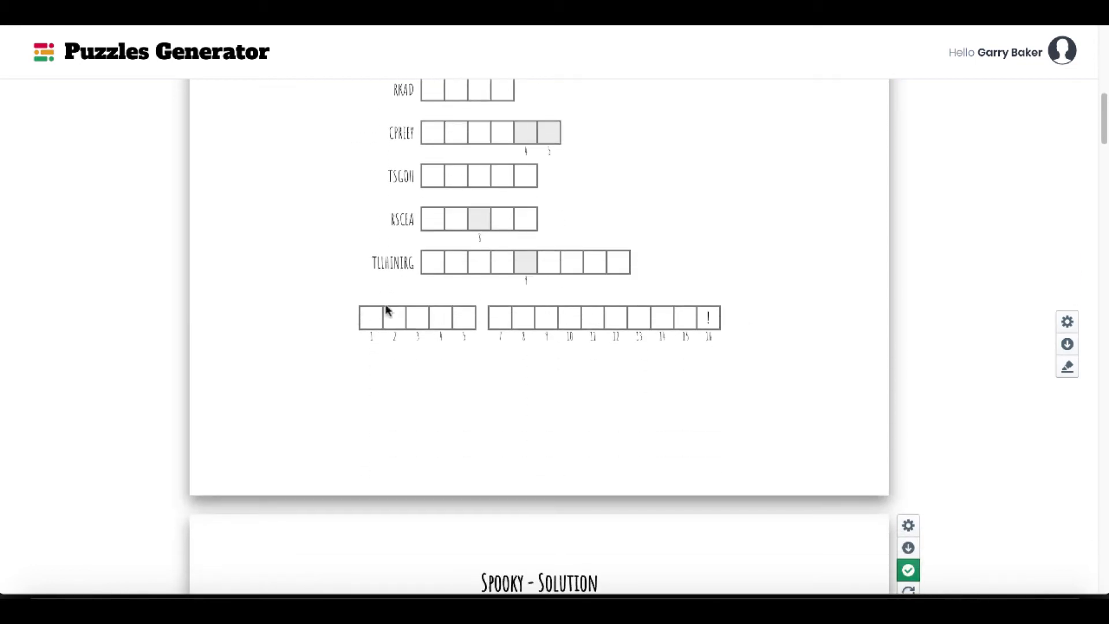
scroll(767, 387, down, 1)
scroll(766, 387, down, 15)
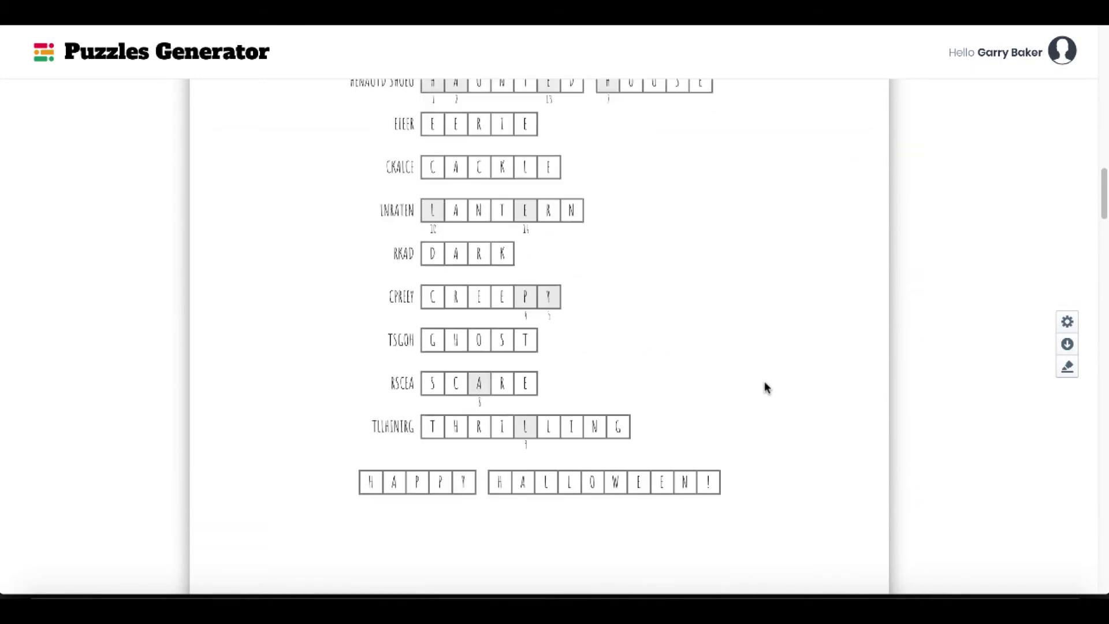
scroll(766, 387, up, 10)
scroll(764, 386, up, 2)
scroll(765, 385, down, 2)
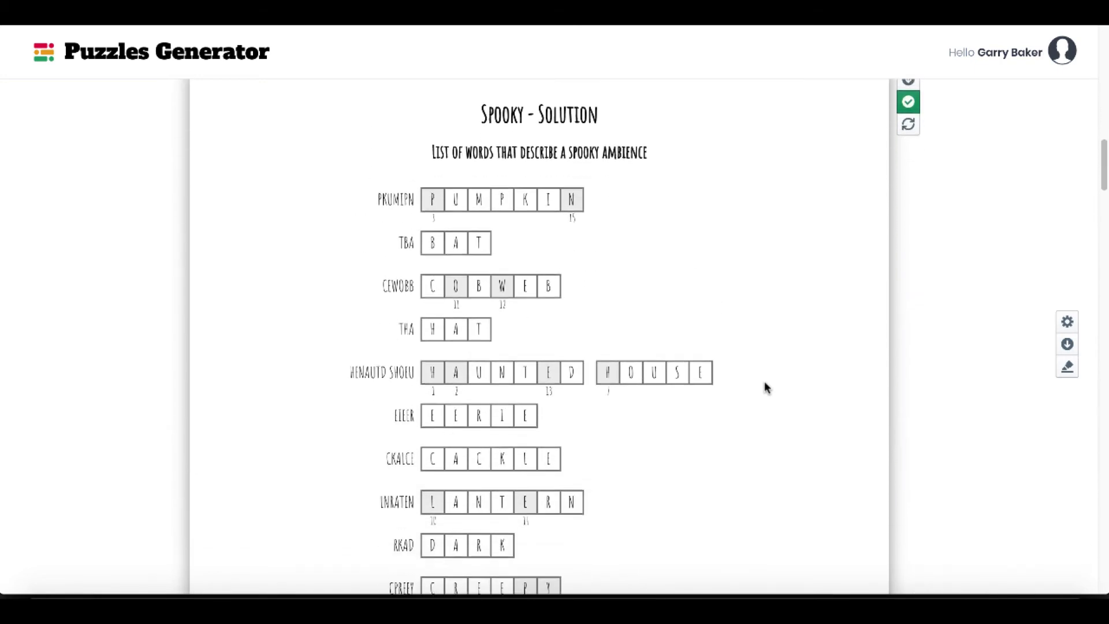
scroll(563, 198, down, 2)
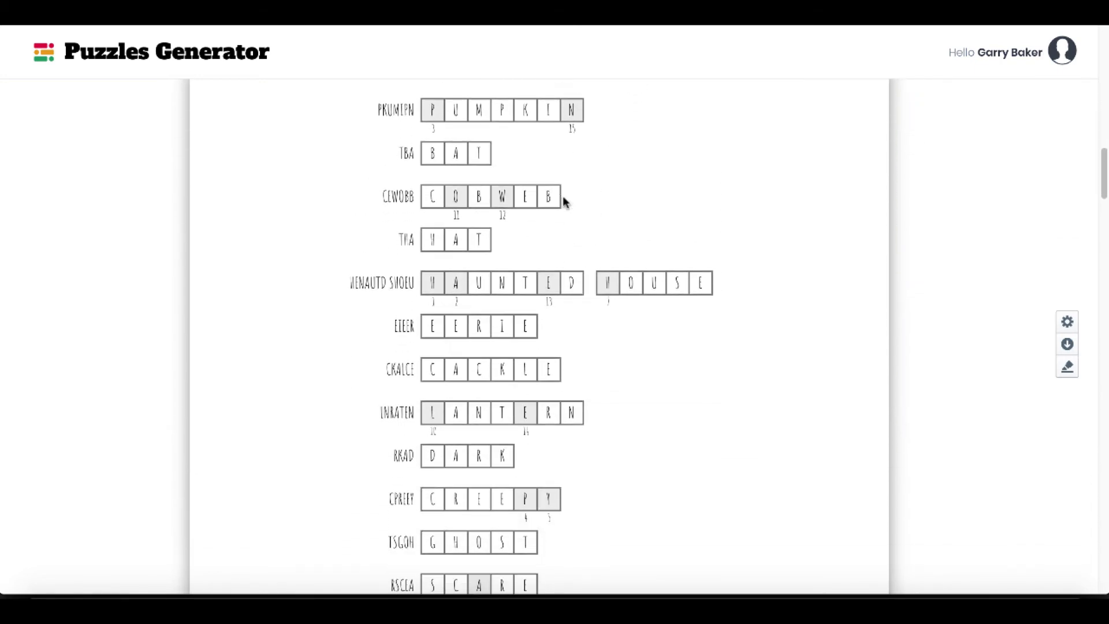
scroll(495, 299, down, 5)
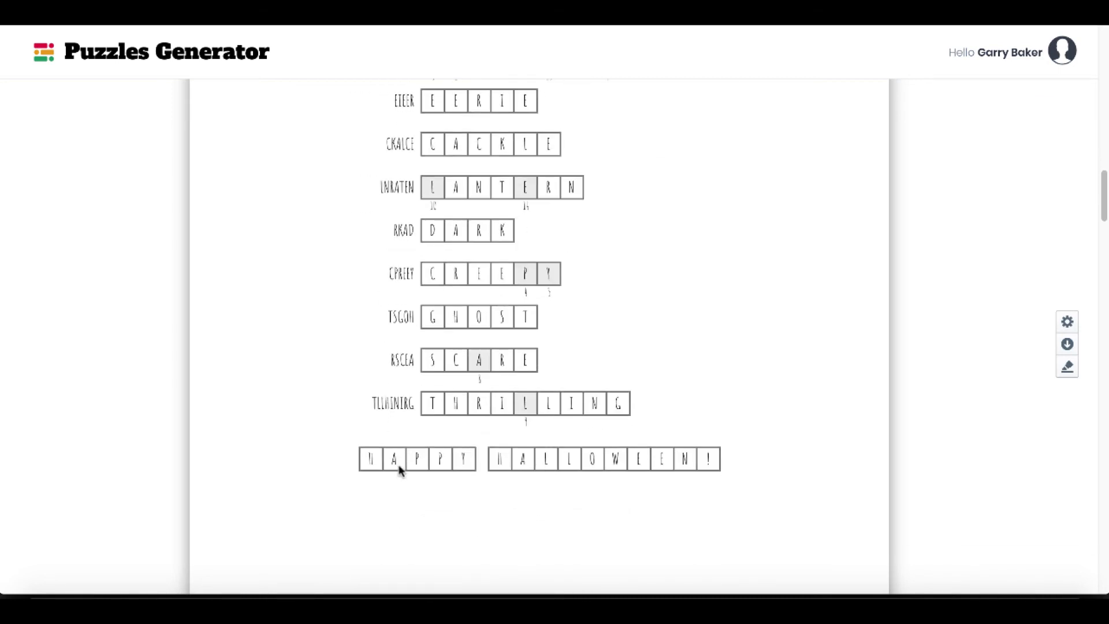
scroll(759, 445, up, 20)
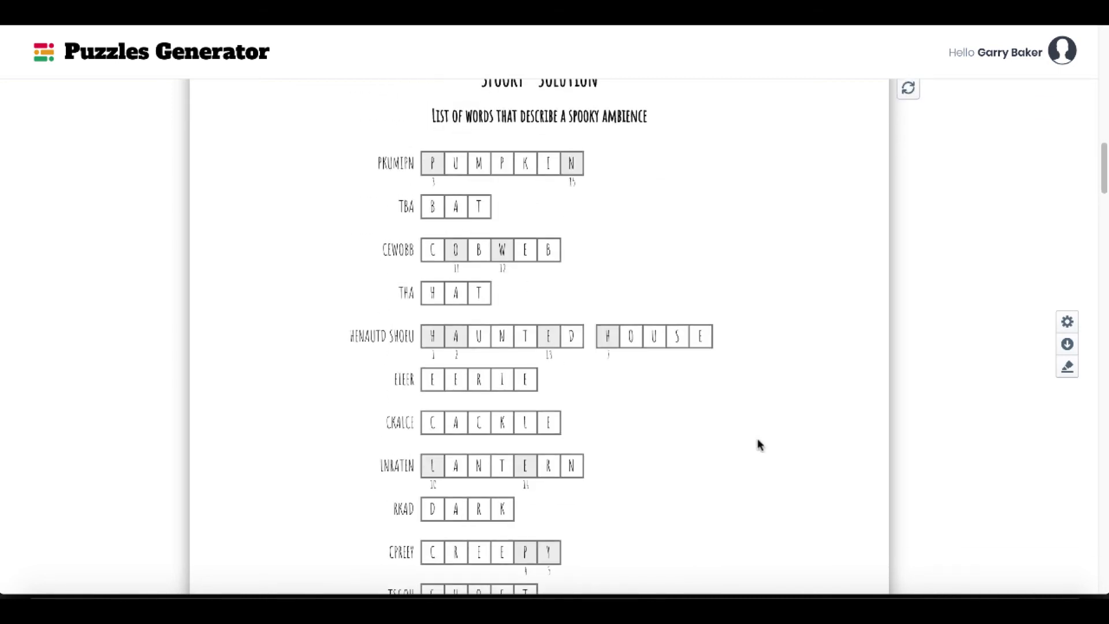
Review the double puzzle settings, turn off Show Alternate Solutions, and look over the puzzle pages and solution word lists.
click(1067, 323)
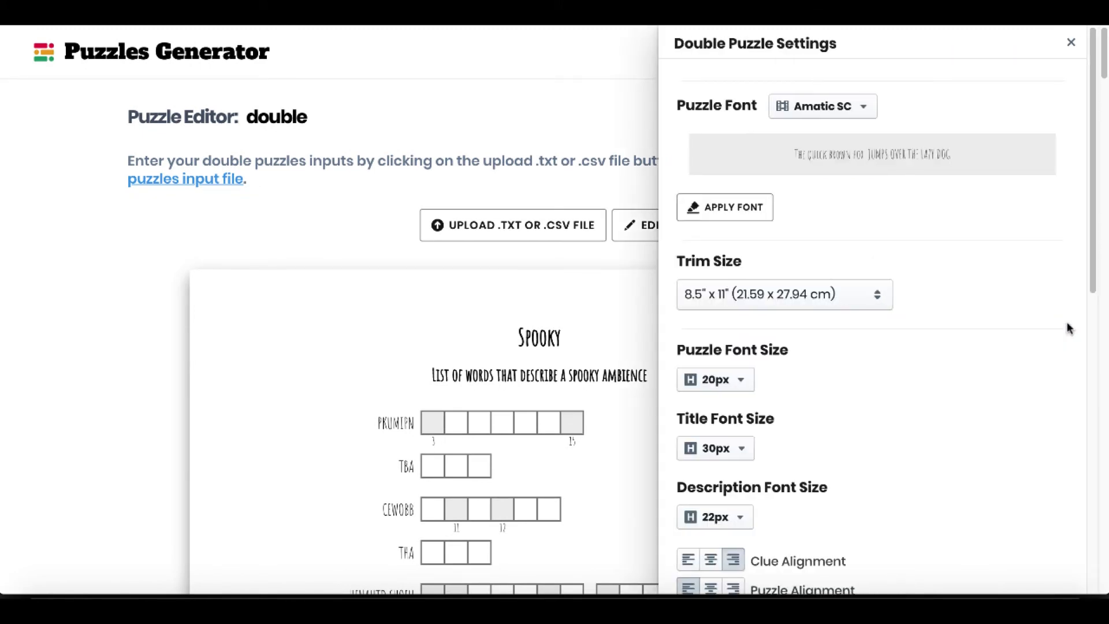
scroll(807, 142, down, 4)
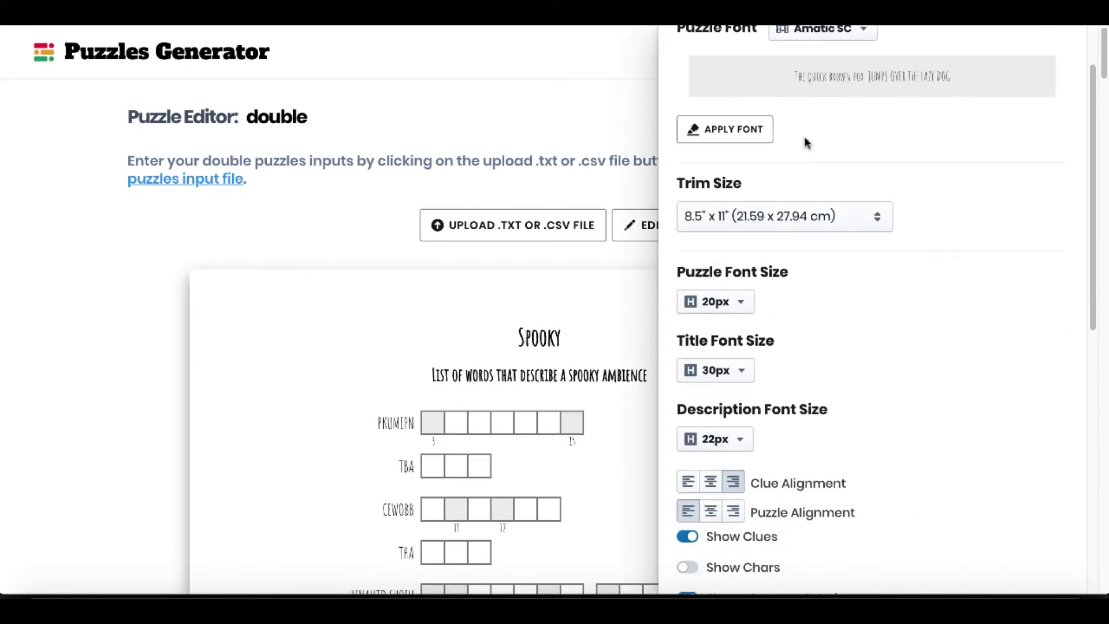
scroll(851, 258, down, 1)
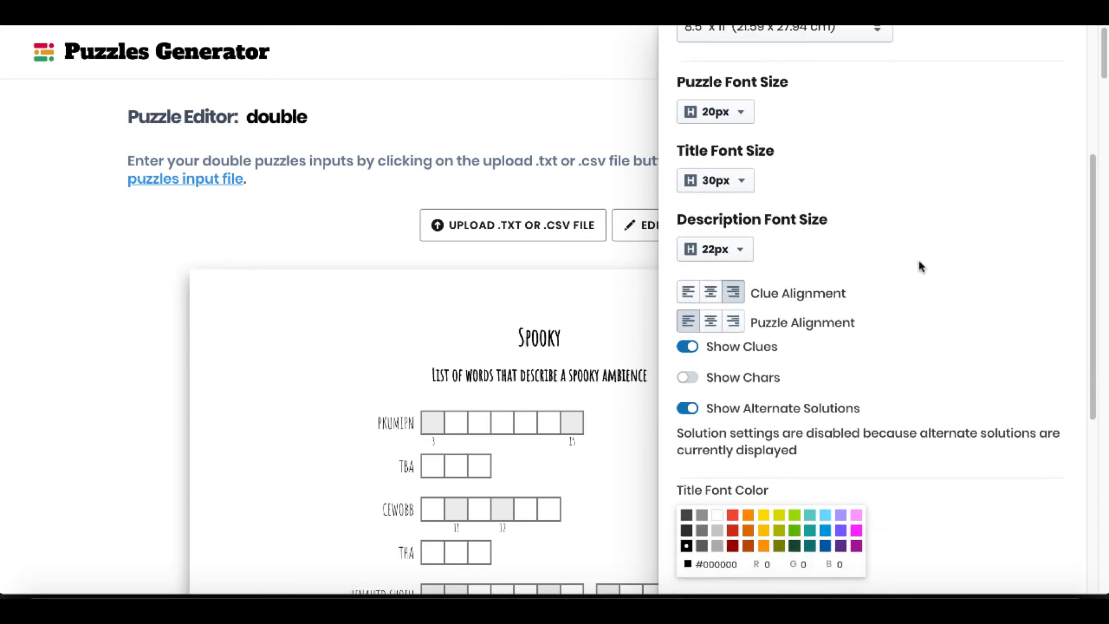
scroll(927, 318, down, 5)
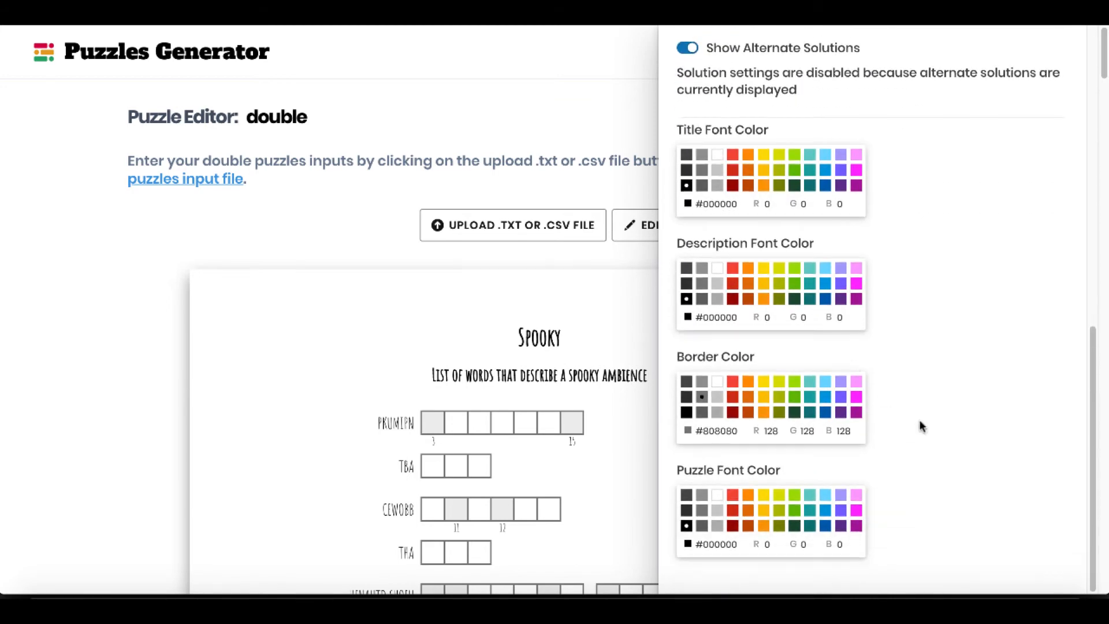
scroll(919, 424, up, 4)
click(689, 303)
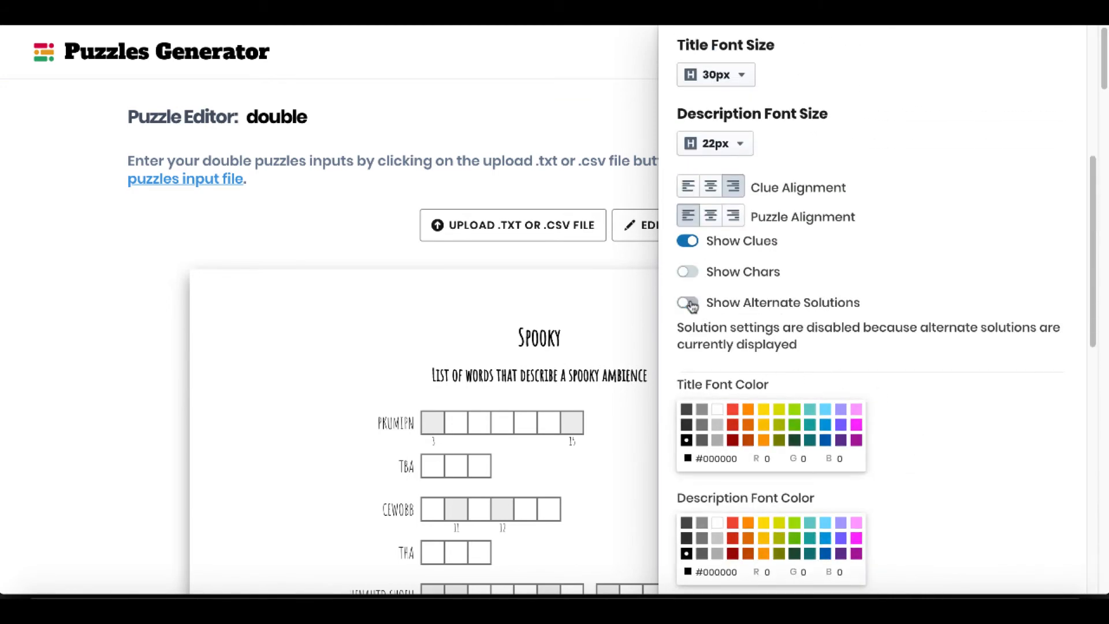
scroll(584, 332, down, 10)
scroll(583, 332, down, 15)
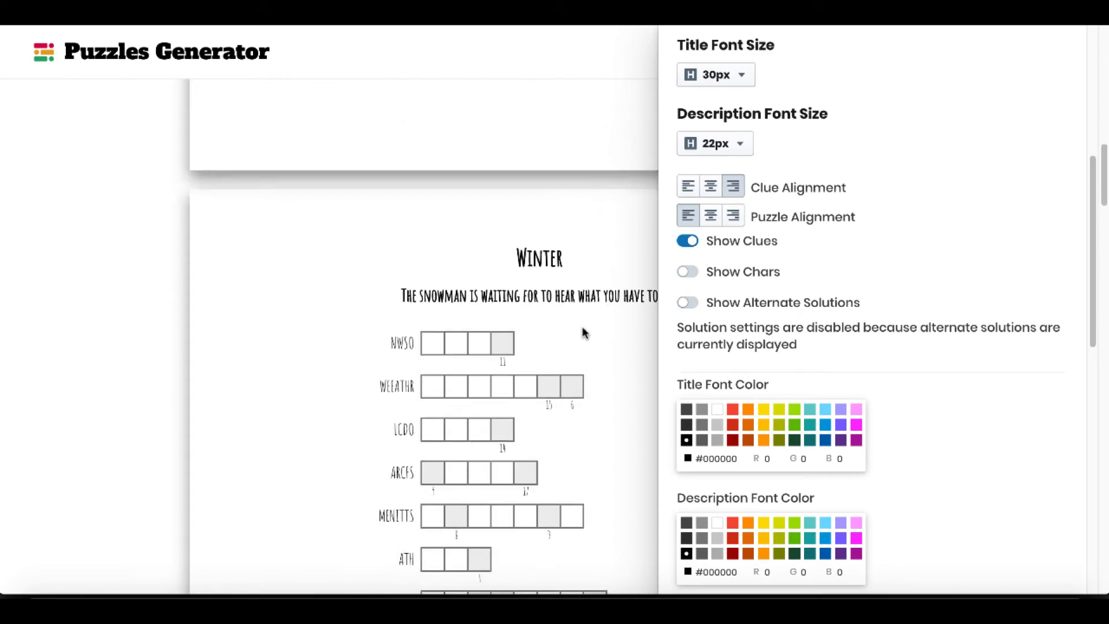
scroll(583, 332, up, 15)
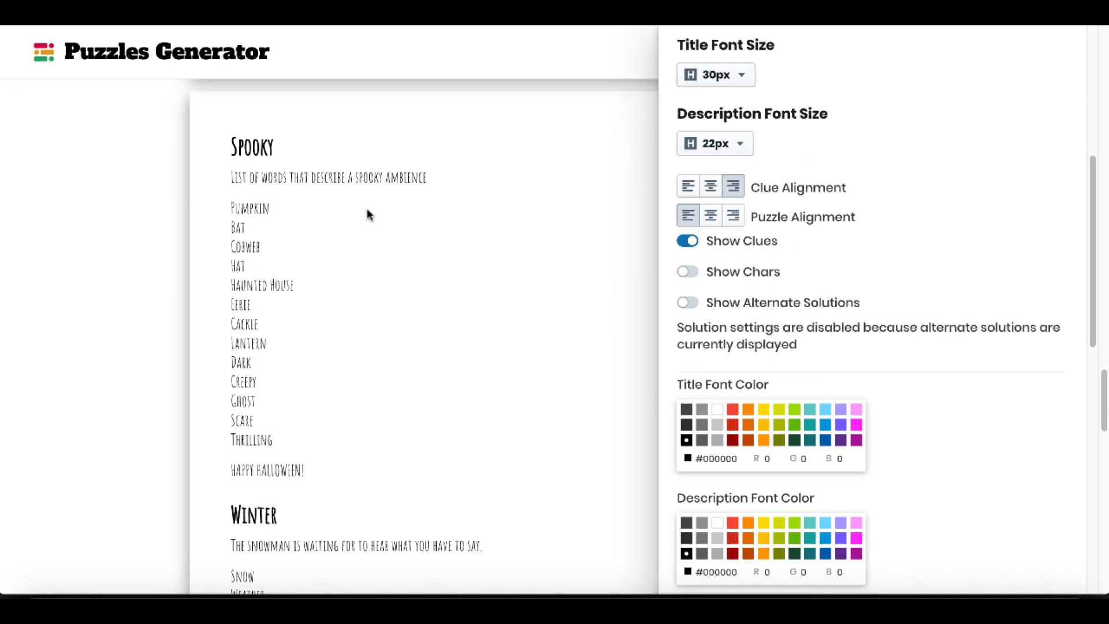
Set the double puzzle solution text color to red #F44E3B and its font size to 36px.
scroll(367, 209, down, 1)
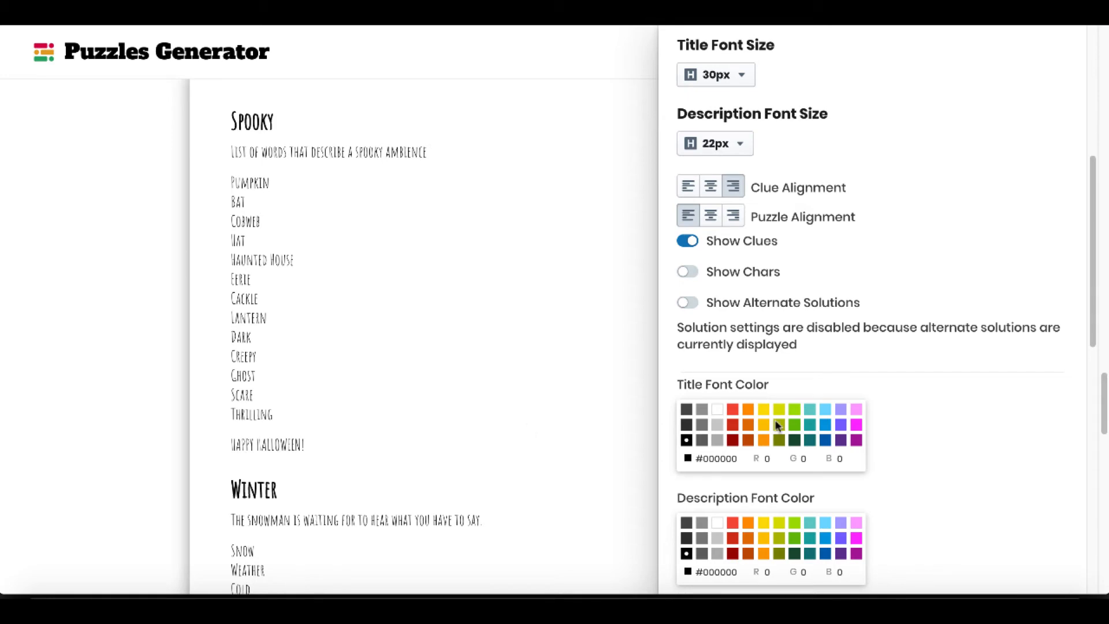
scroll(775, 422, down, 12)
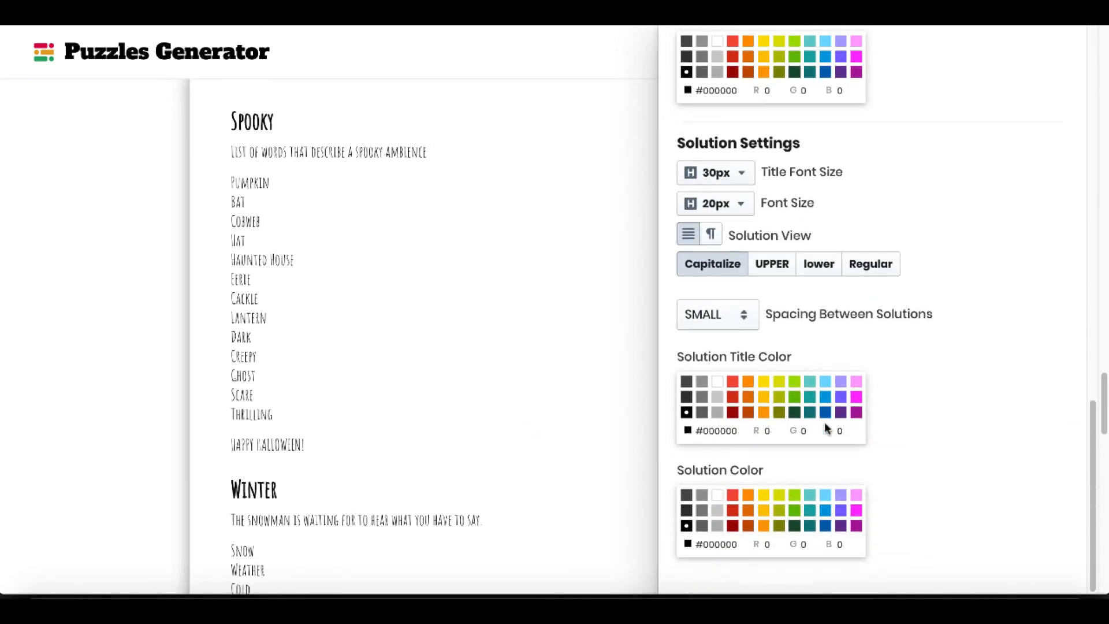
click(735, 496)
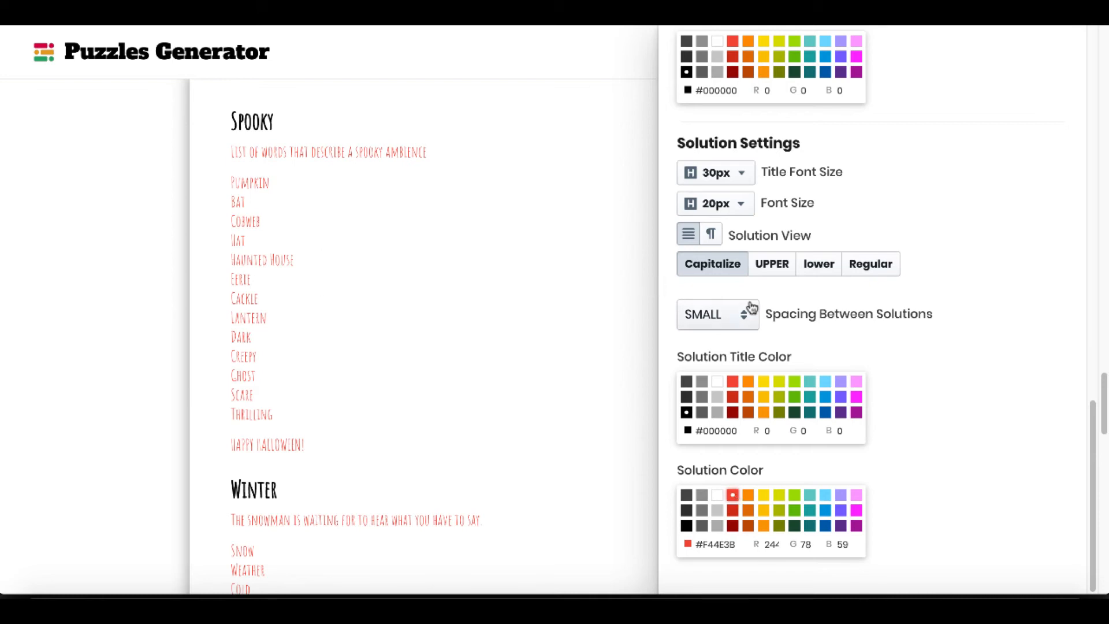
click(744, 209)
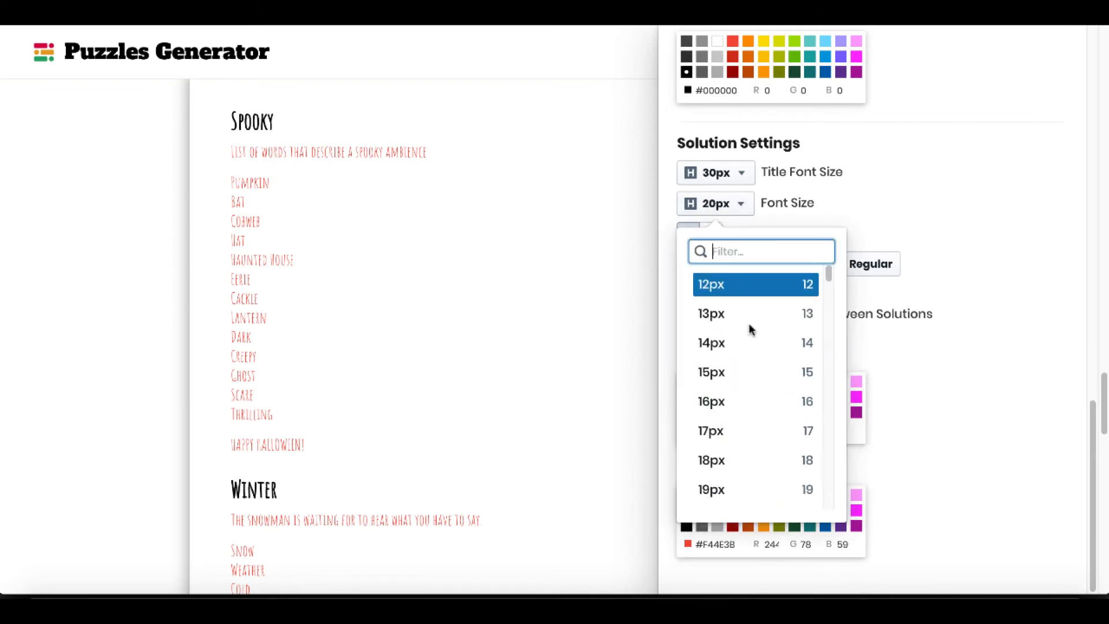
scroll(746, 461, down, 9)
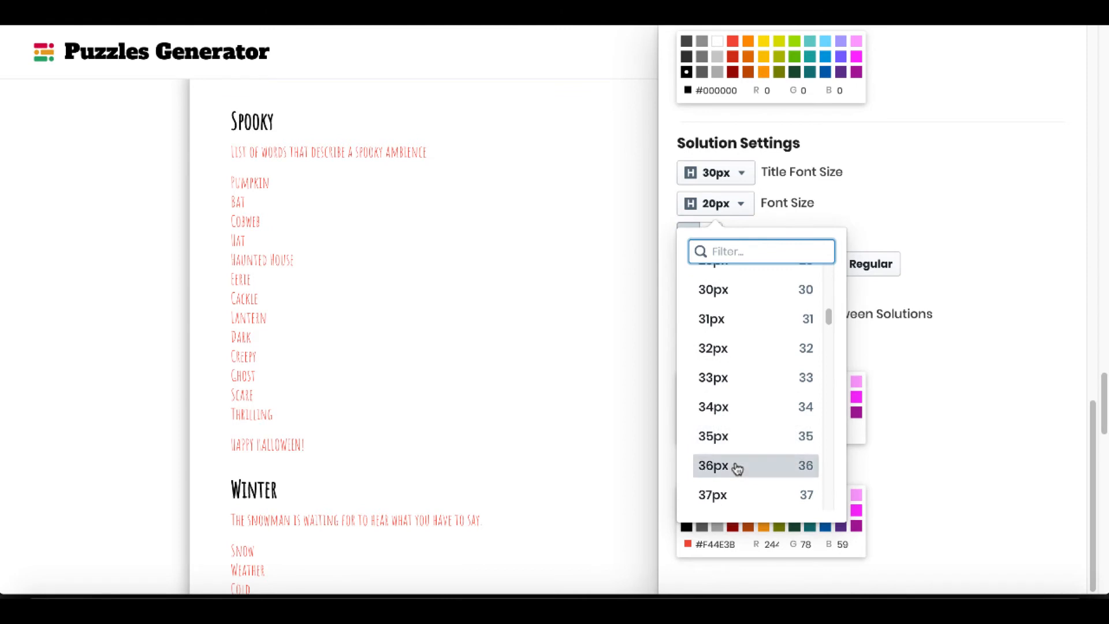
click(736, 464)
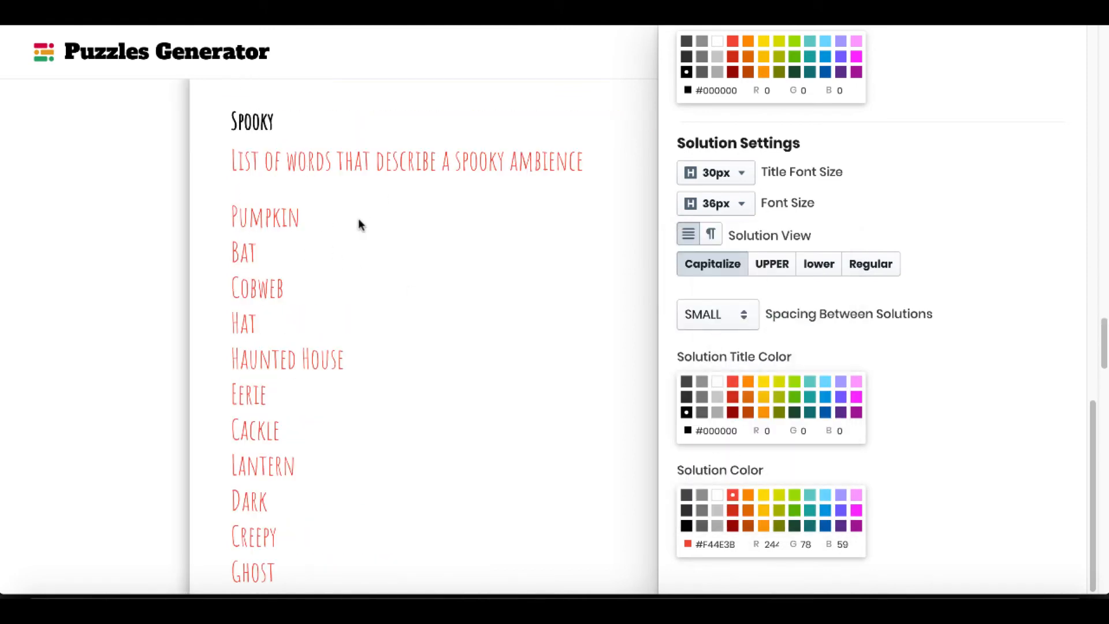
click(156, 225)
Review the file types offered for downloading the double puzzles, and cancel the download.
click(1067, 345)
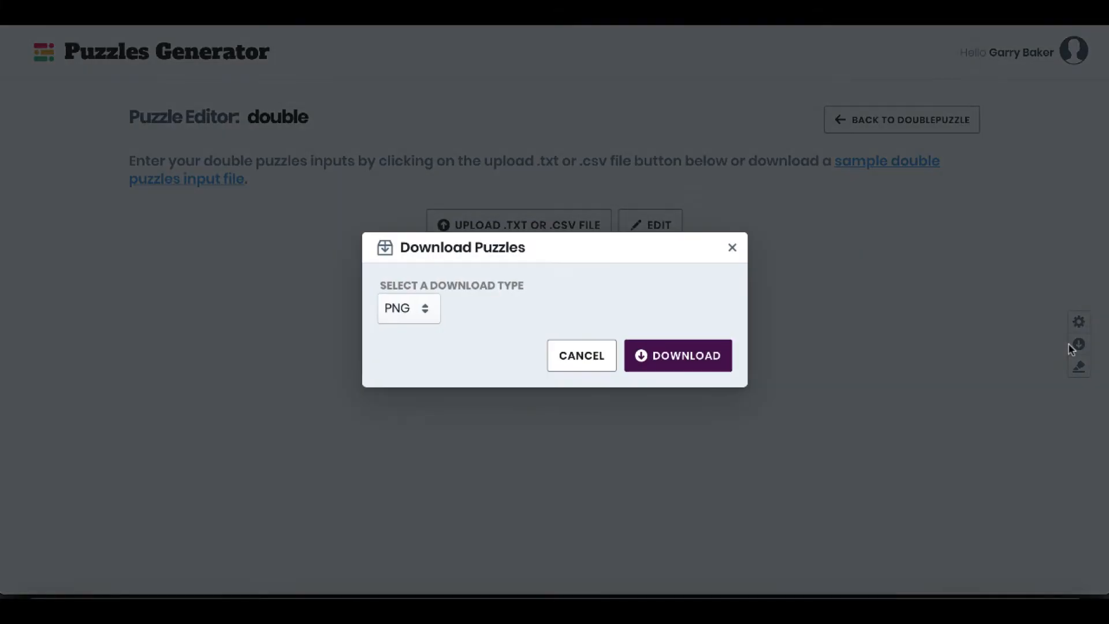
click(431, 309)
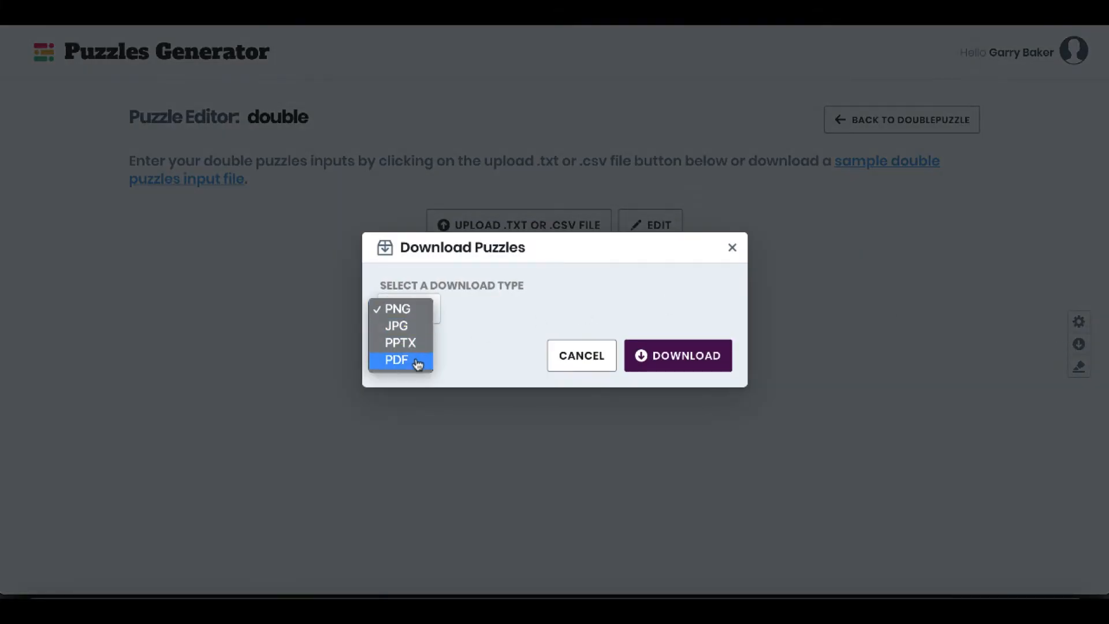
click(592, 357)
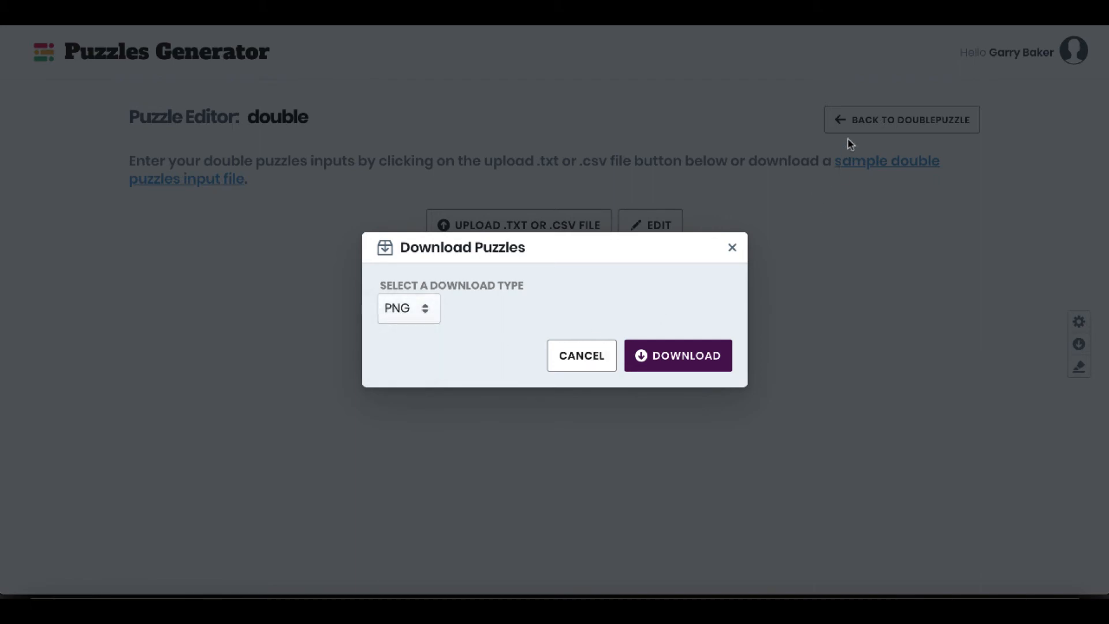
click(566, 357)
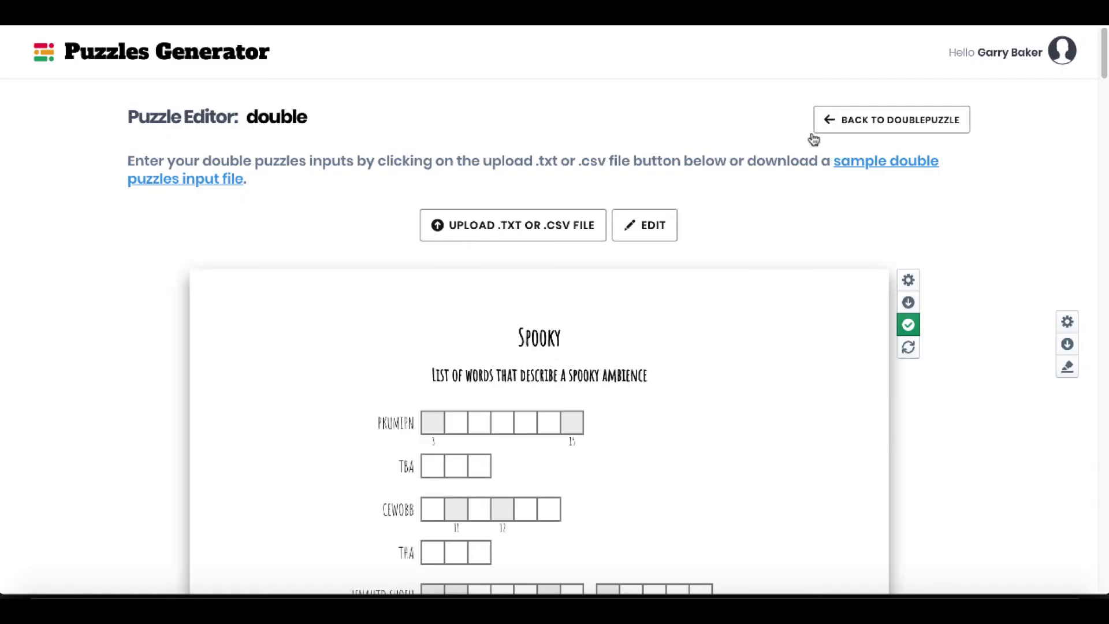
Go to the Scramble puzzles in Word Puzzles Generator and create a collection named "scramble".
click(193, 55)
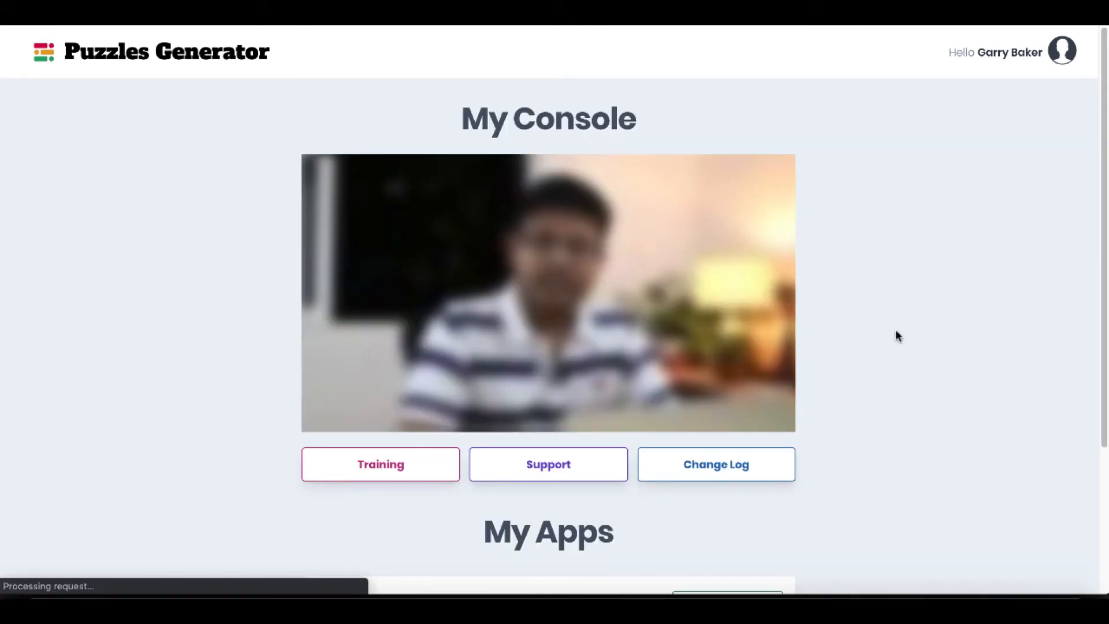
scroll(896, 334, down, 3)
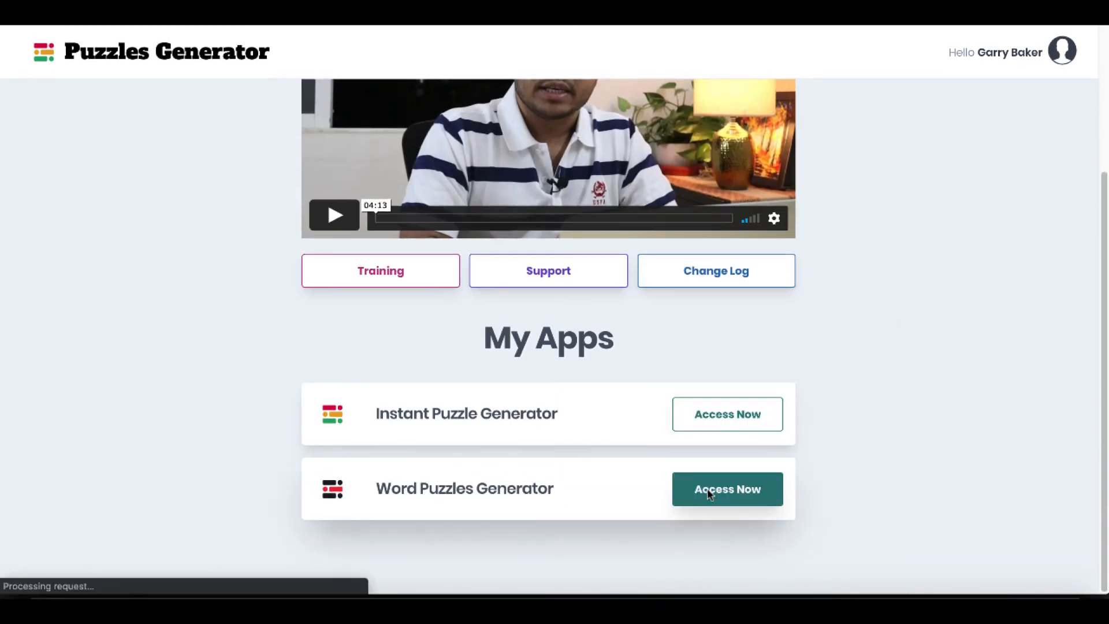
click(708, 492)
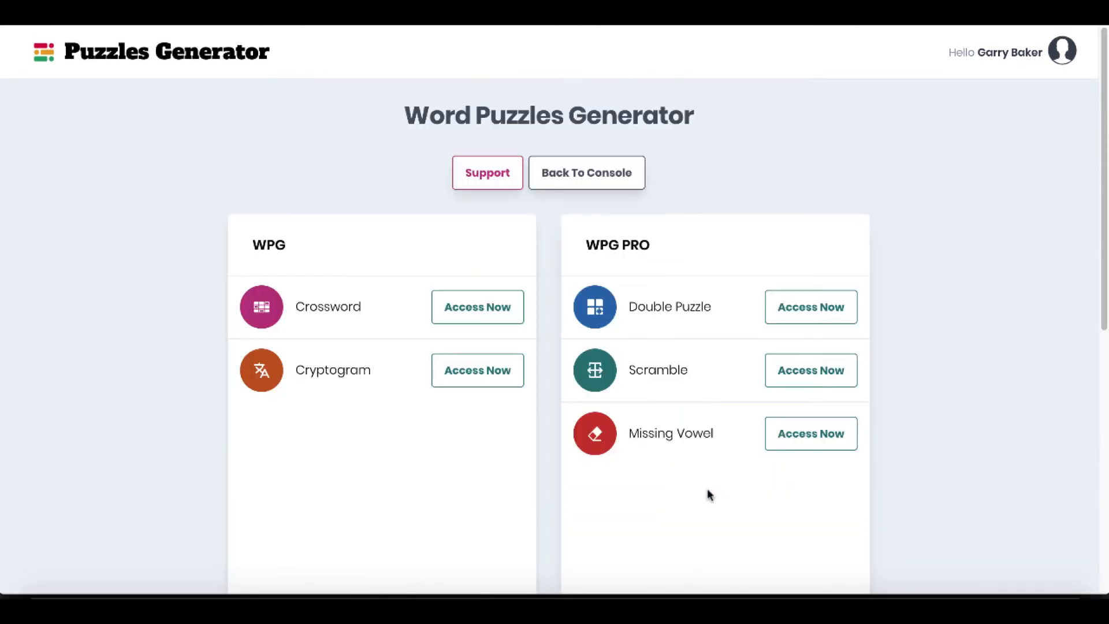
click(802, 375)
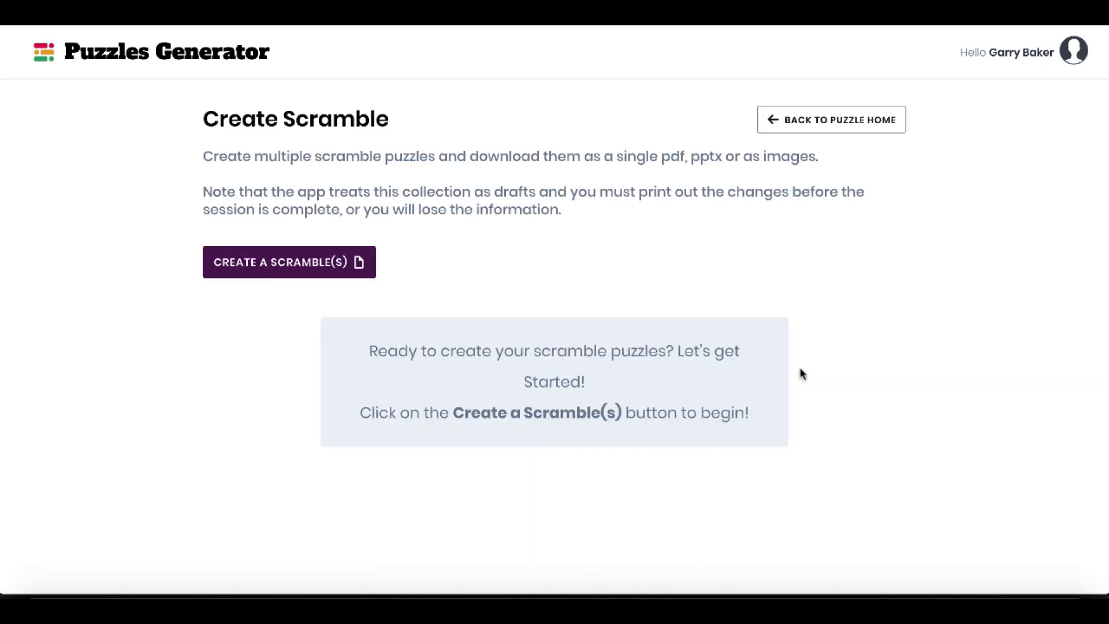
click(341, 265)
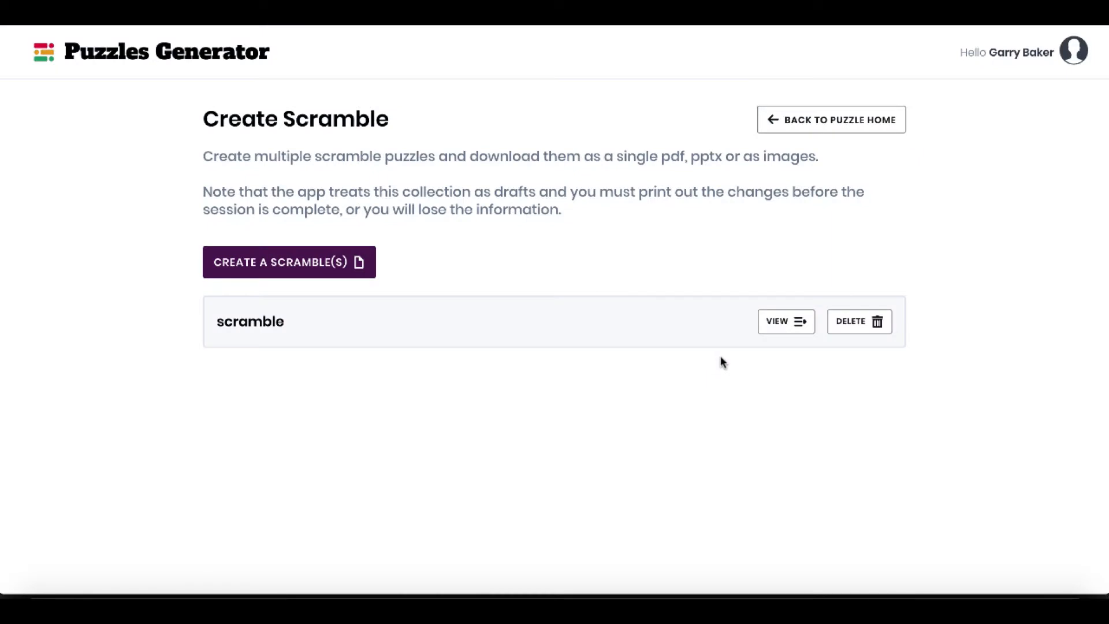
click(777, 323)
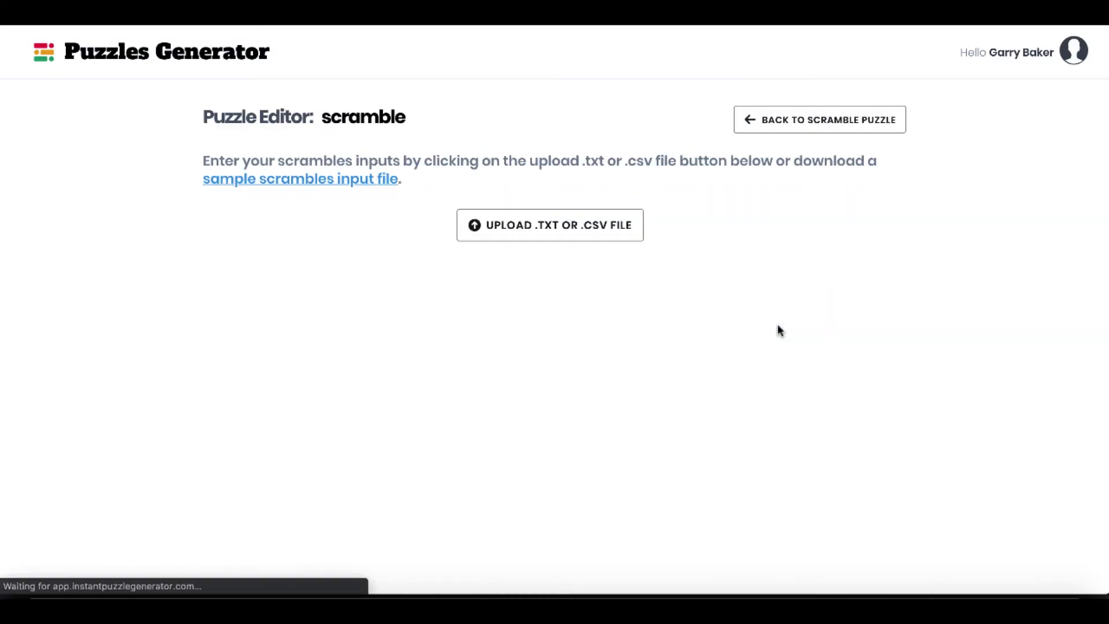
Download the sample scrambles input file and open it in the text editor.
click(334, 186)
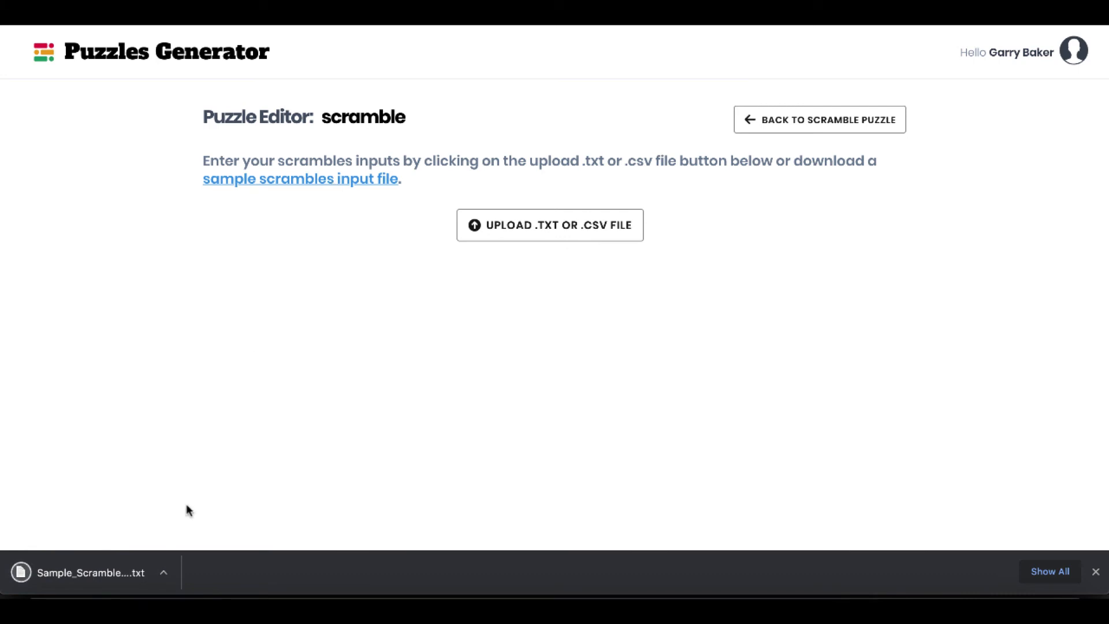
click(163, 572)
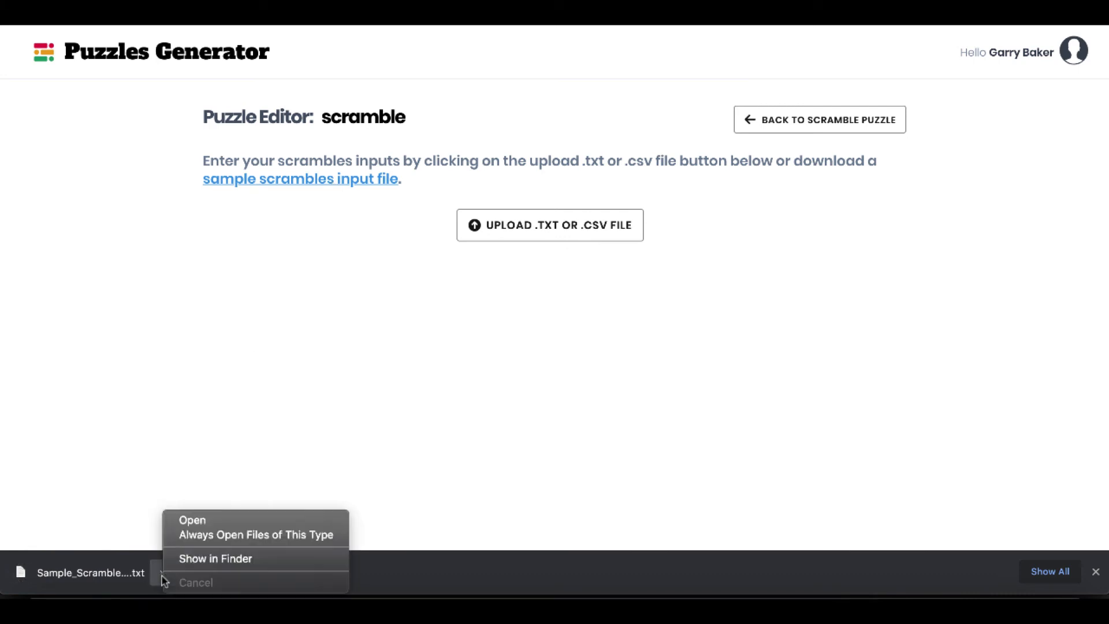
click(211, 524)
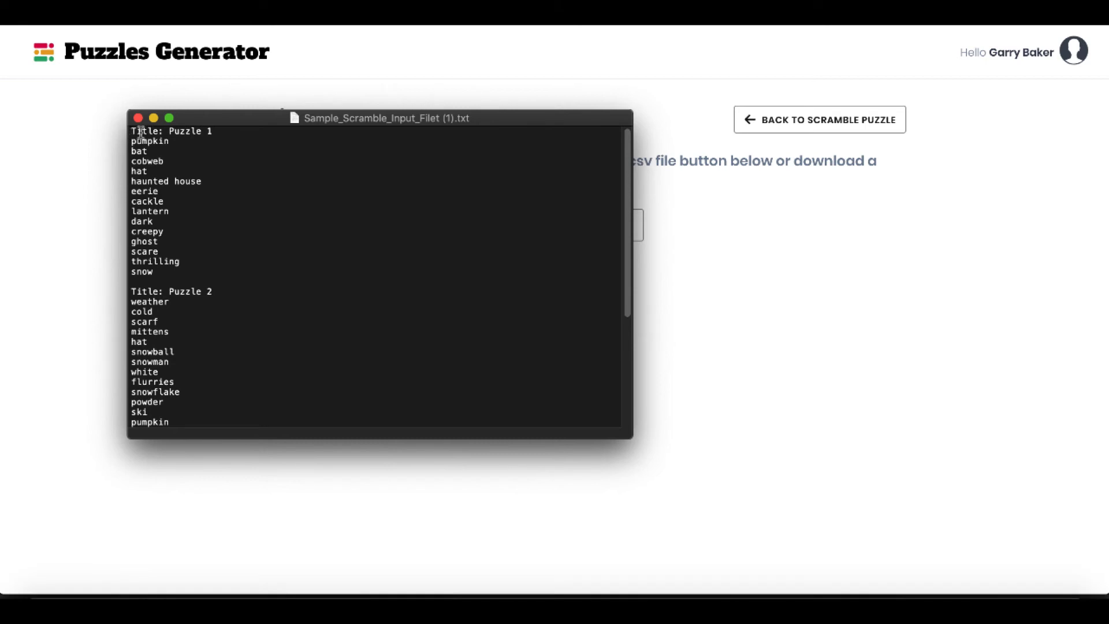
Change the first puzzle's title in the sample scramble file to "NEW TITLE" and save the file.
drag(132, 131, 219, 132)
click(222, 132)
key(BackSpace)
key(BackSpace)
key(BackSpace)
key(BackSpace)
key(BackSpace)
key(BackSpace)
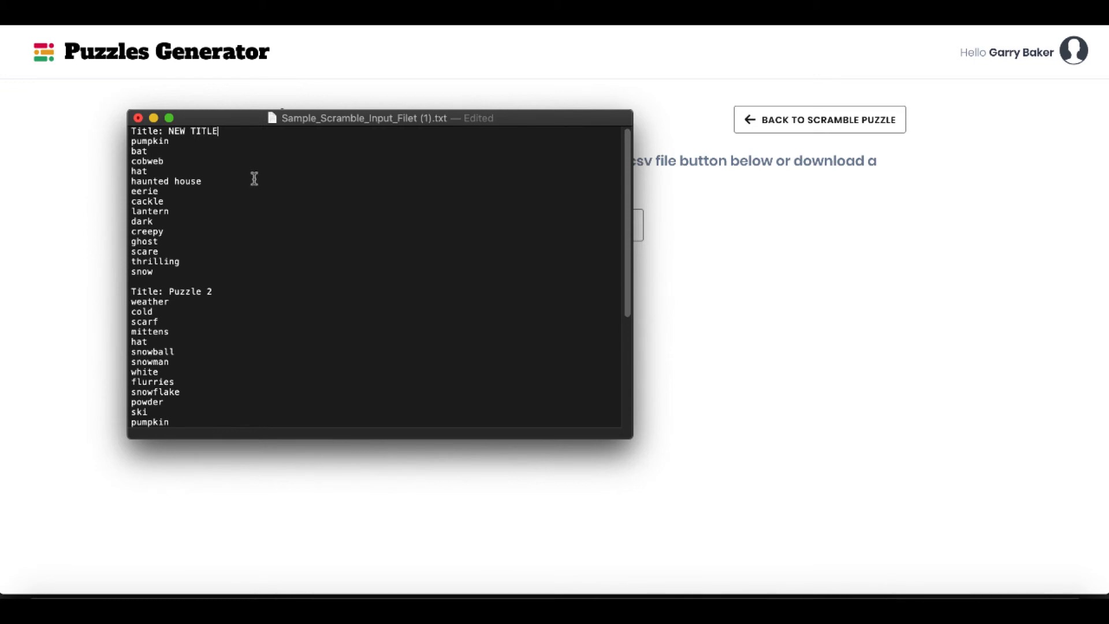
key(super+s)
Upload the edited sample scramble file into the scramble collection and check the first puzzle's title.
click(653, 229)
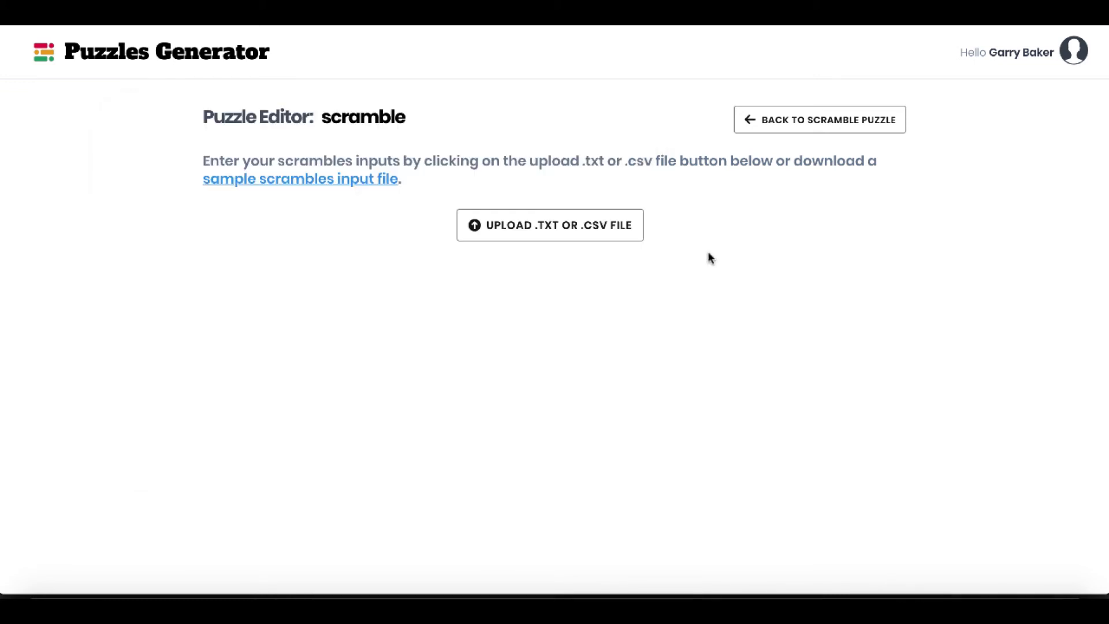
click(549, 226)
click(517, 311)
double_click(478, 94)
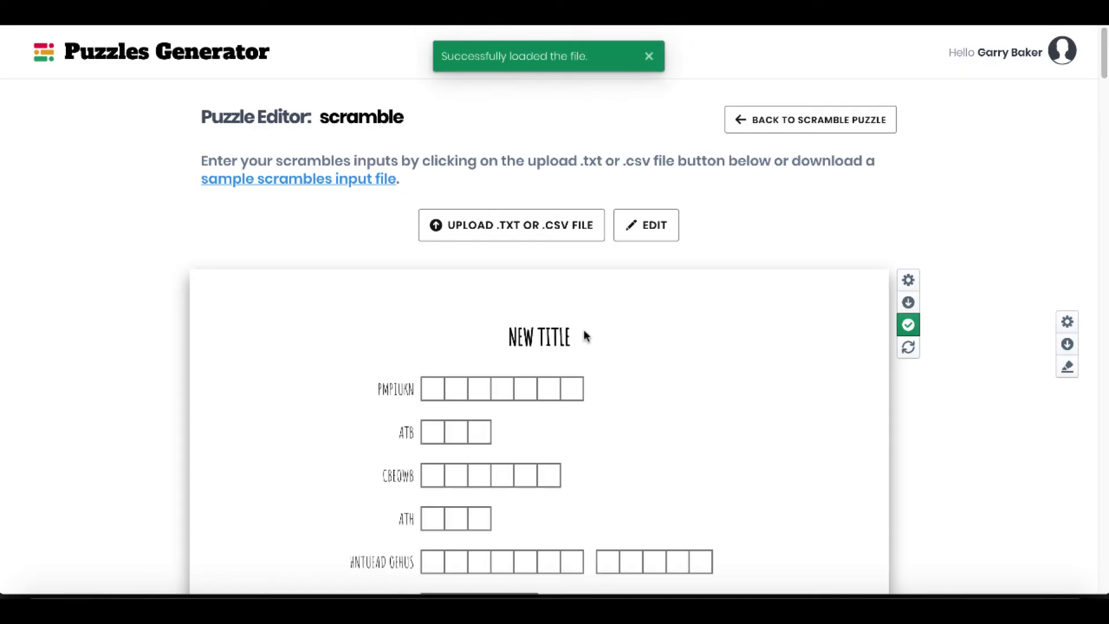
drag(578, 339, 495, 336)
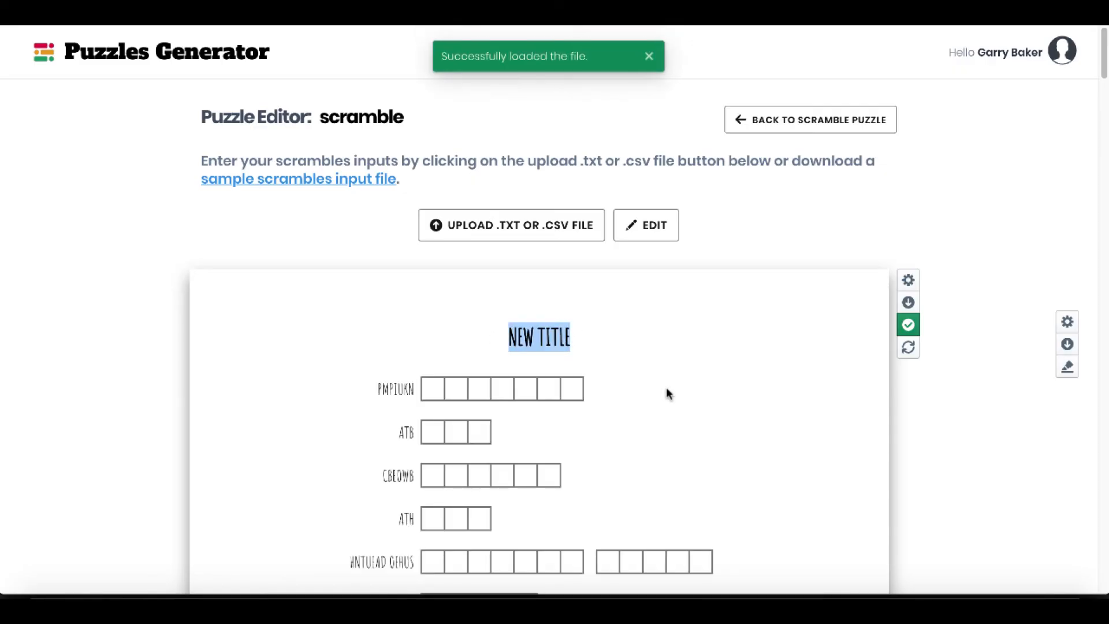
Review the scramble settings for font, trim size, puzzle options, alternate solutions and colors.
click(1066, 322)
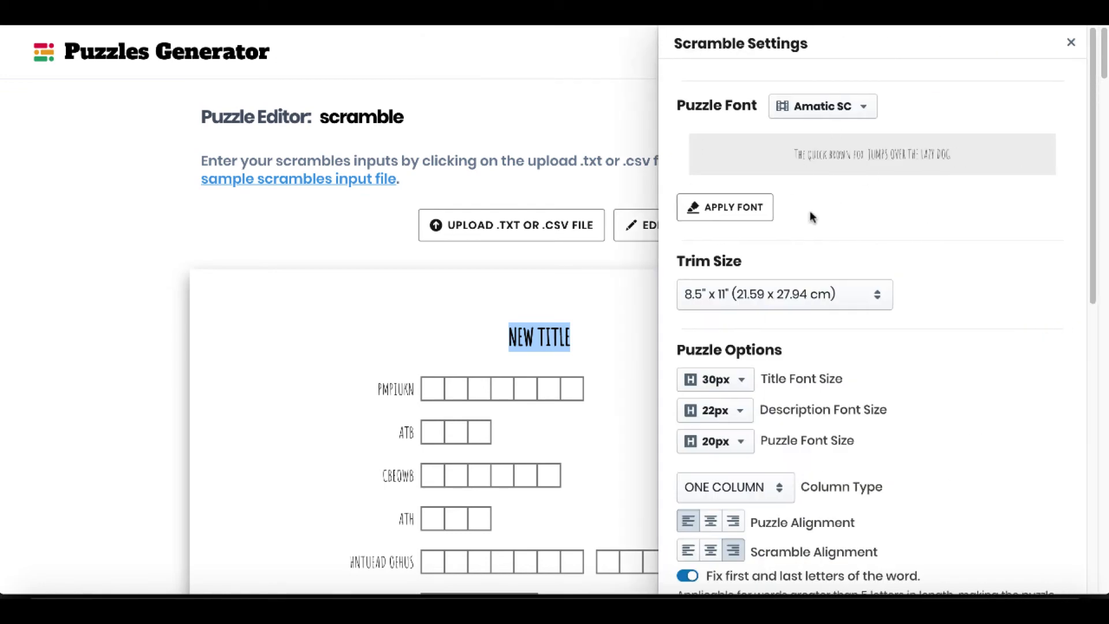
scroll(895, 358, down, 8)
scroll(895, 359, down, 3)
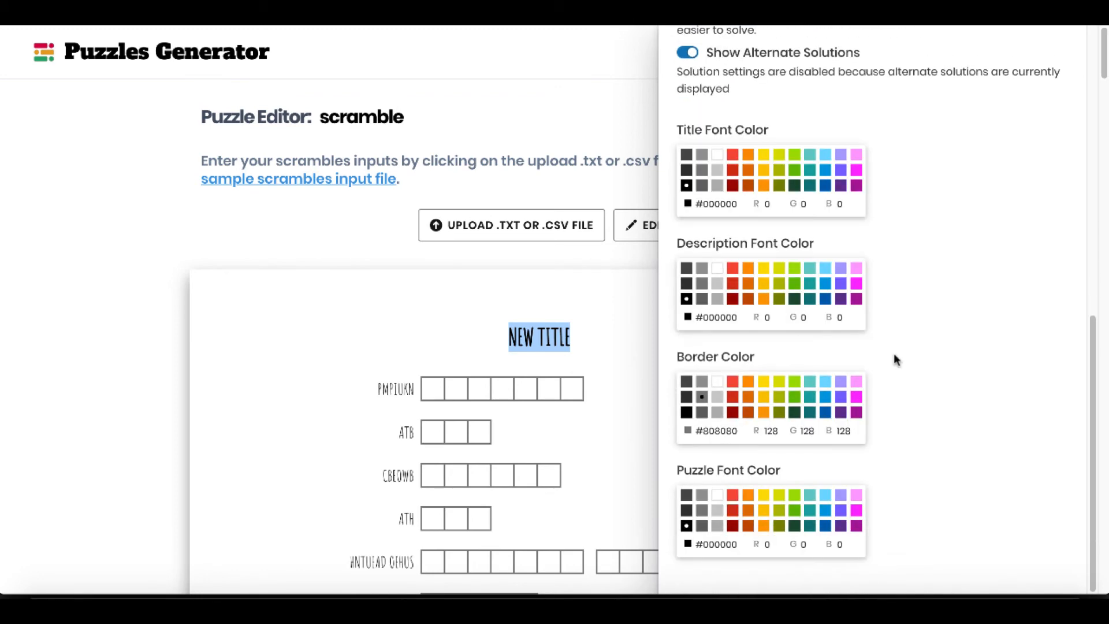
scroll(895, 359, up, 10)
click(237, 224)
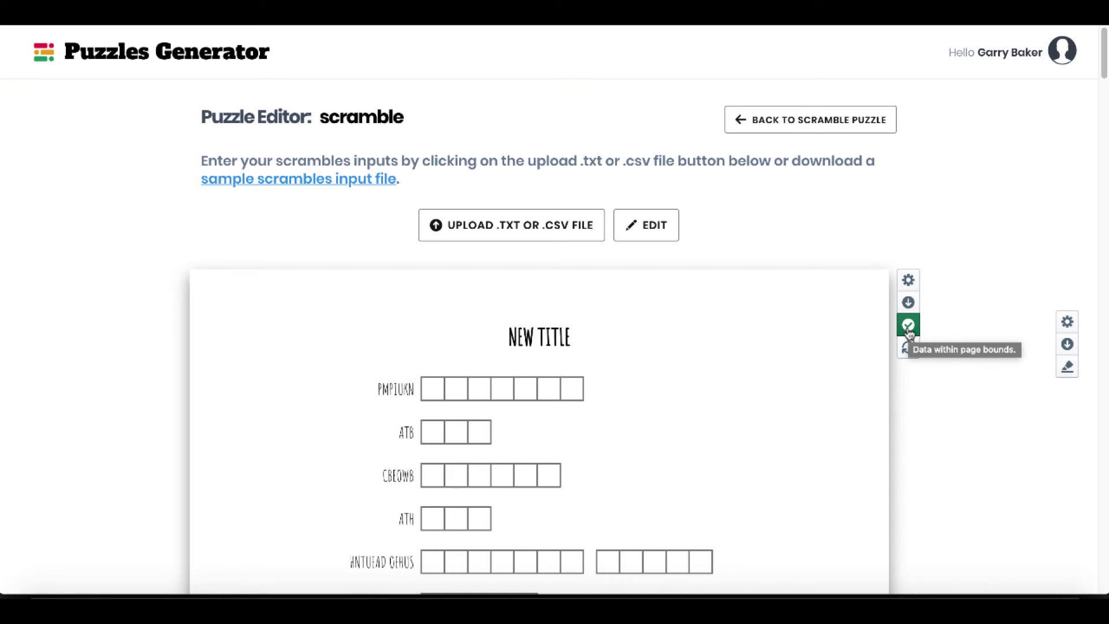
Append "dlfjdlfkdjfldkfjd;lfkdjfld;kfjdl;kfdjfl;kdjfdlkjf" to "pumpkin" in the first scramble's word list, save the changes, and check the puzzle's page-bounds status.
click(647, 224)
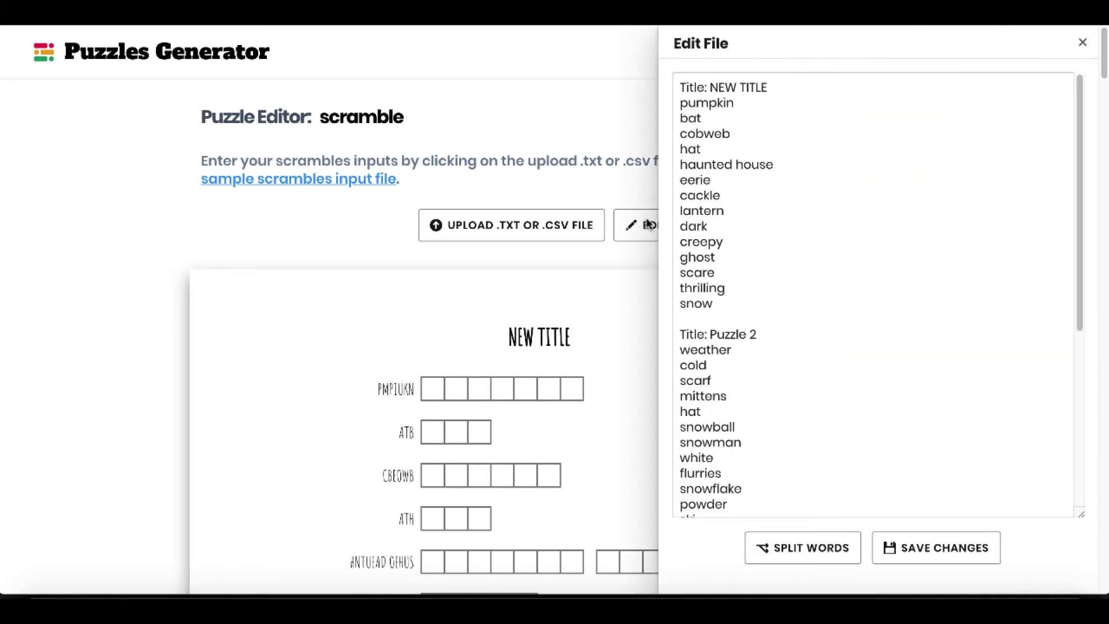
click(738, 104)
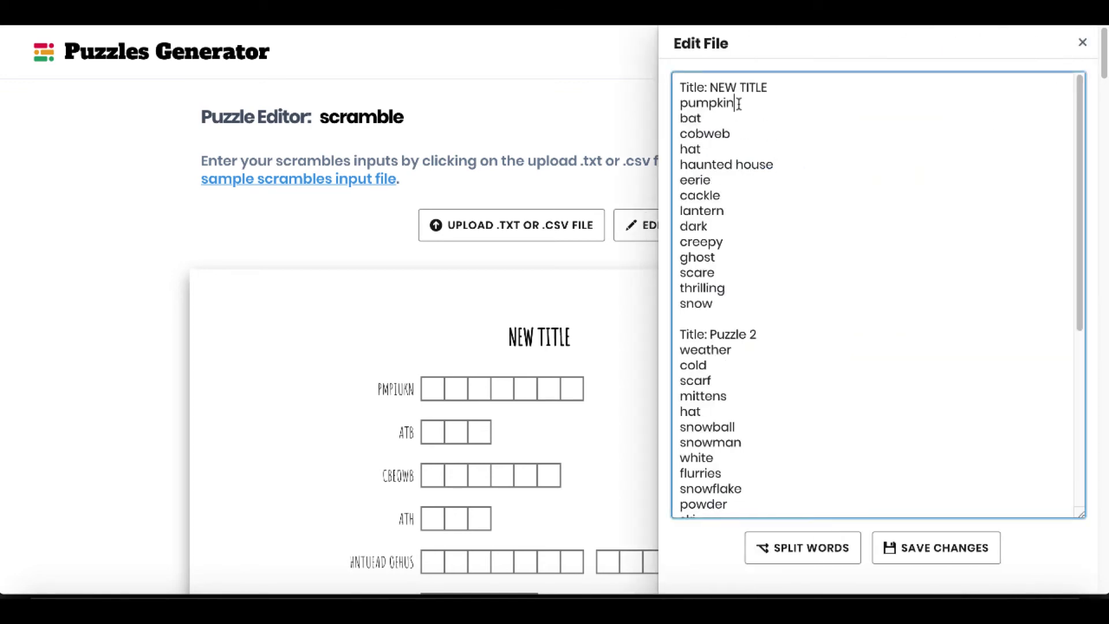
text(dlfjdlfkdjfldkfjd;lfkdjfld;kfjdl;kfdjfl;kdjfdlkjf)
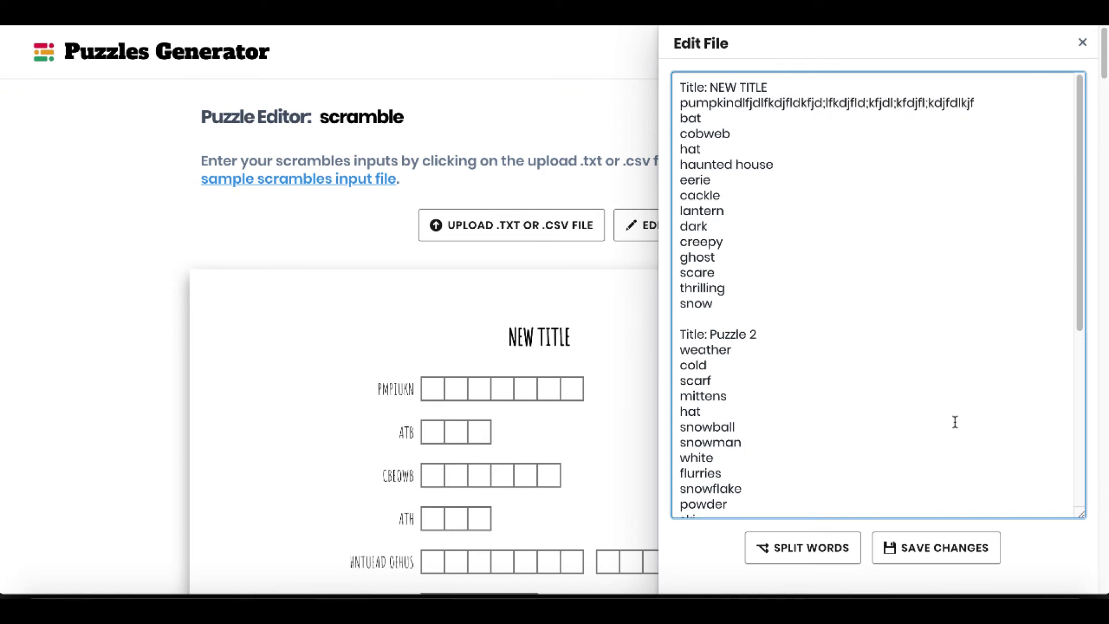
click(936, 545)
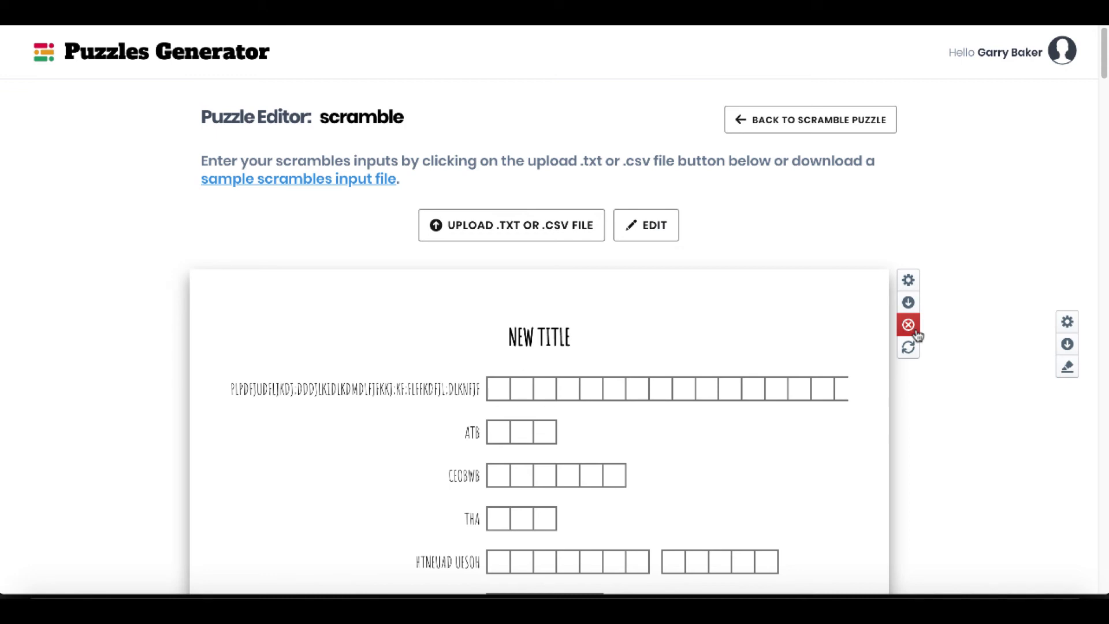
mouse_move(917, 336)
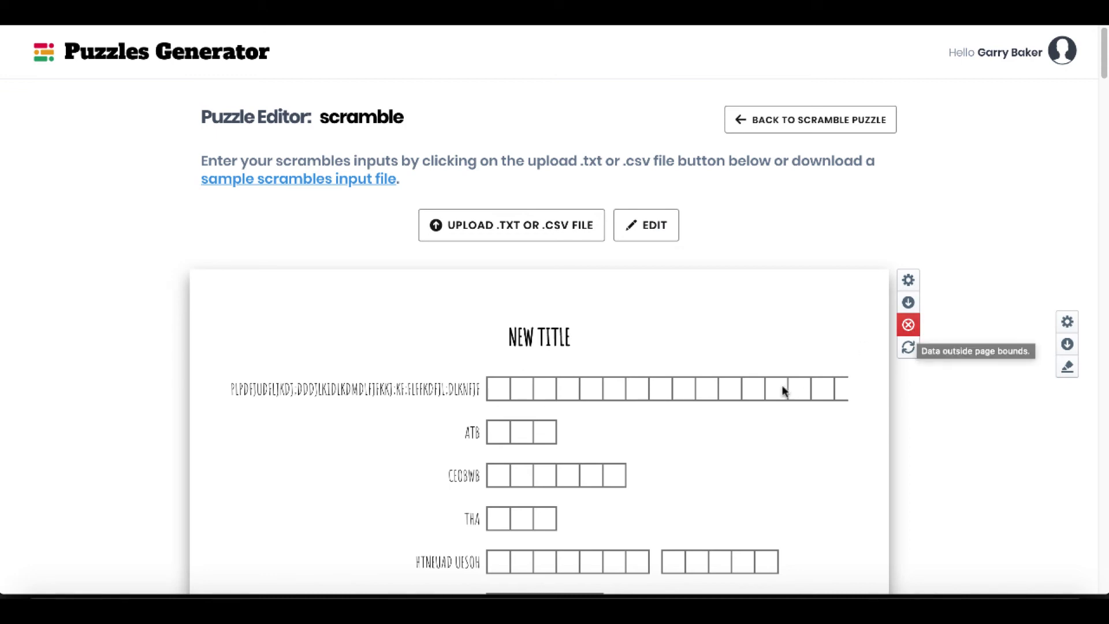
scroll(375, 446, down, 1)
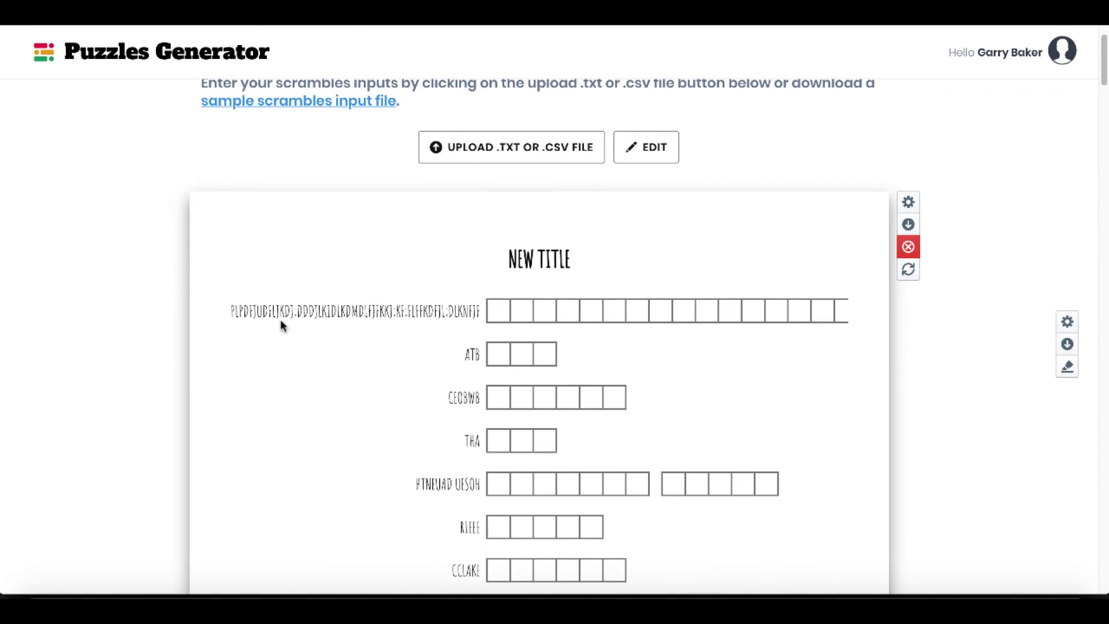
drag(231, 310, 501, 324)
click(615, 297)
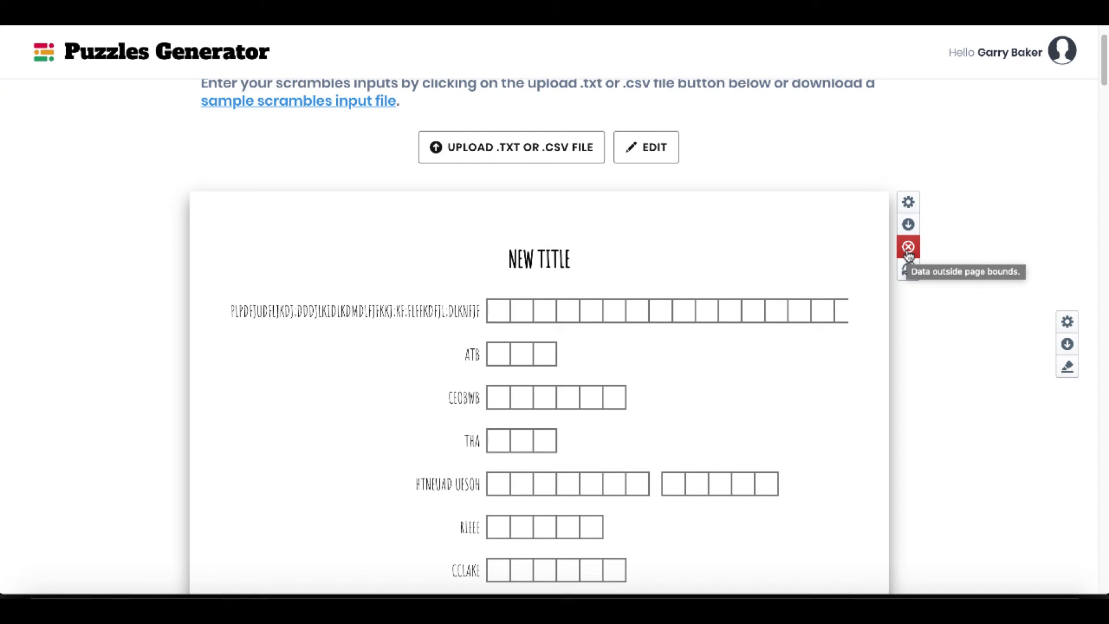
Remove the extra letters after "pumpkin" in the first scramble's word list and save the changes.
click(642, 147)
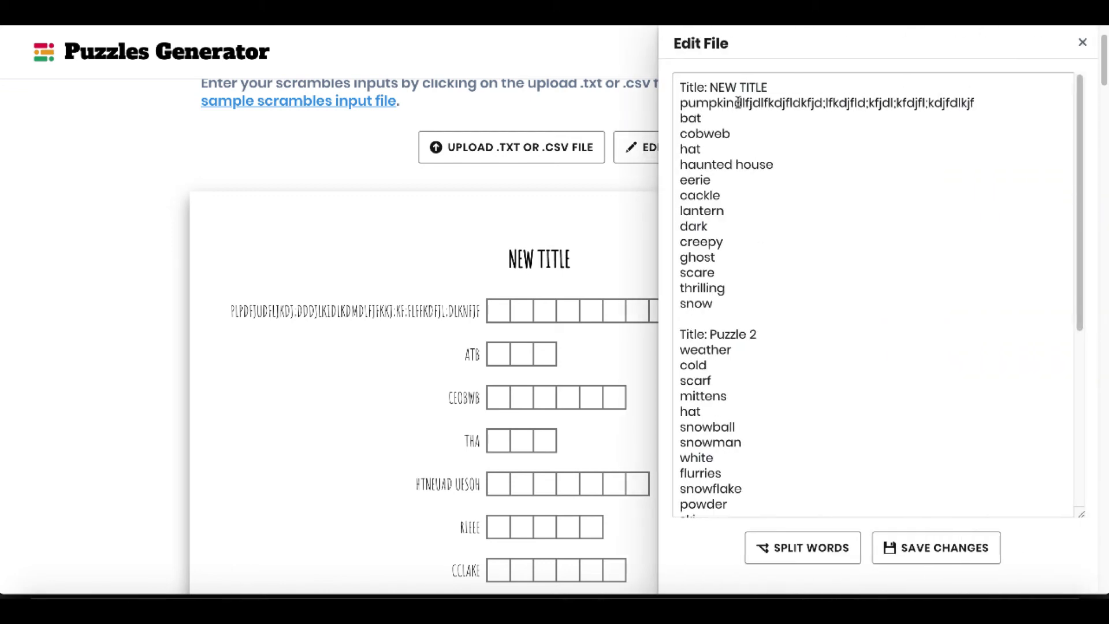
drag(733, 103, 972, 104)
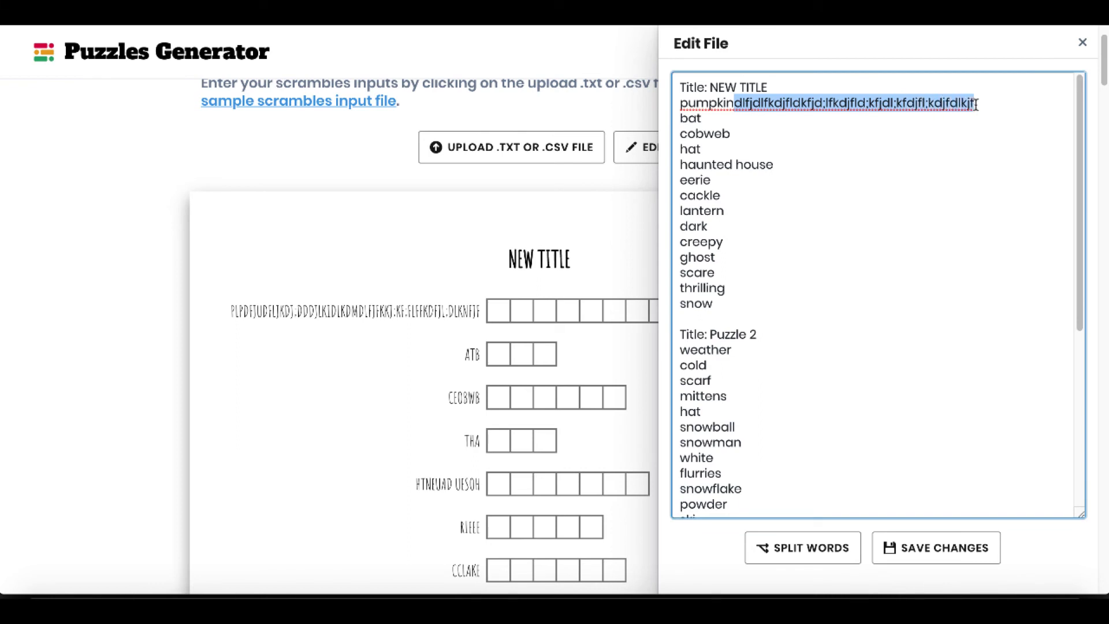
key(BackSpace)
click(916, 548)
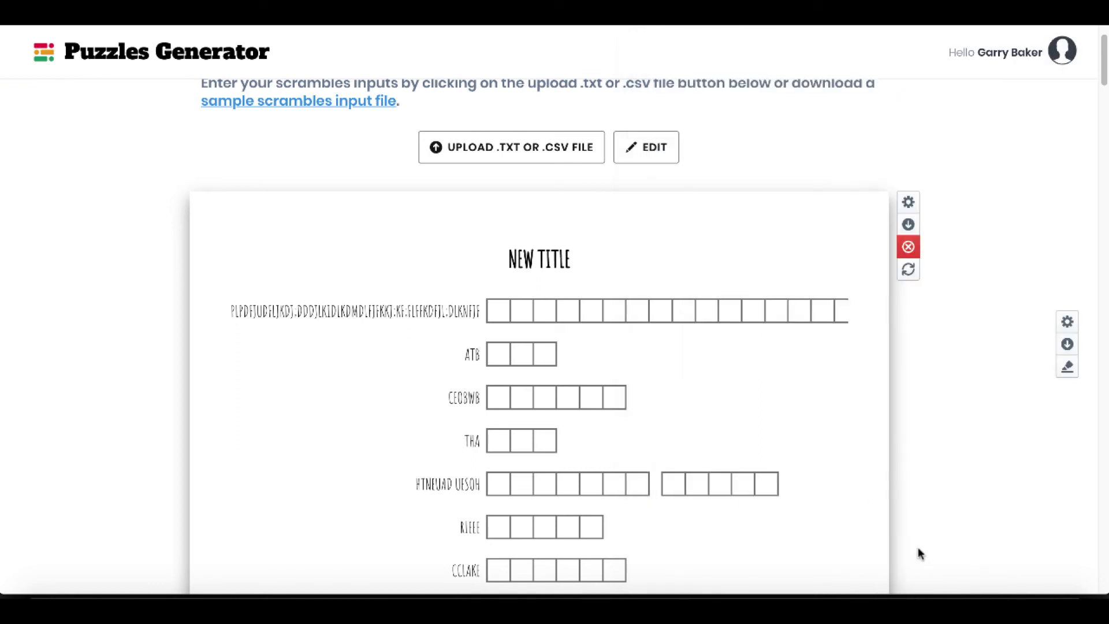
Check the download type option for the first scramble without downloading, and return to the Word Puzzles Generator home page.
click(907, 224)
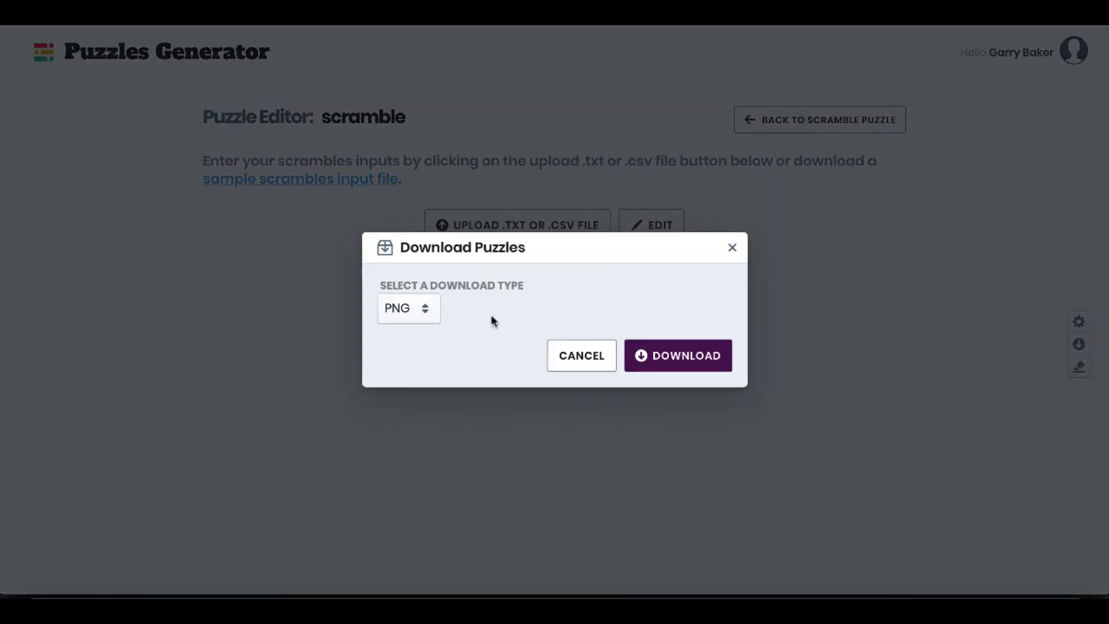
click(732, 247)
click(774, 132)
click(789, 128)
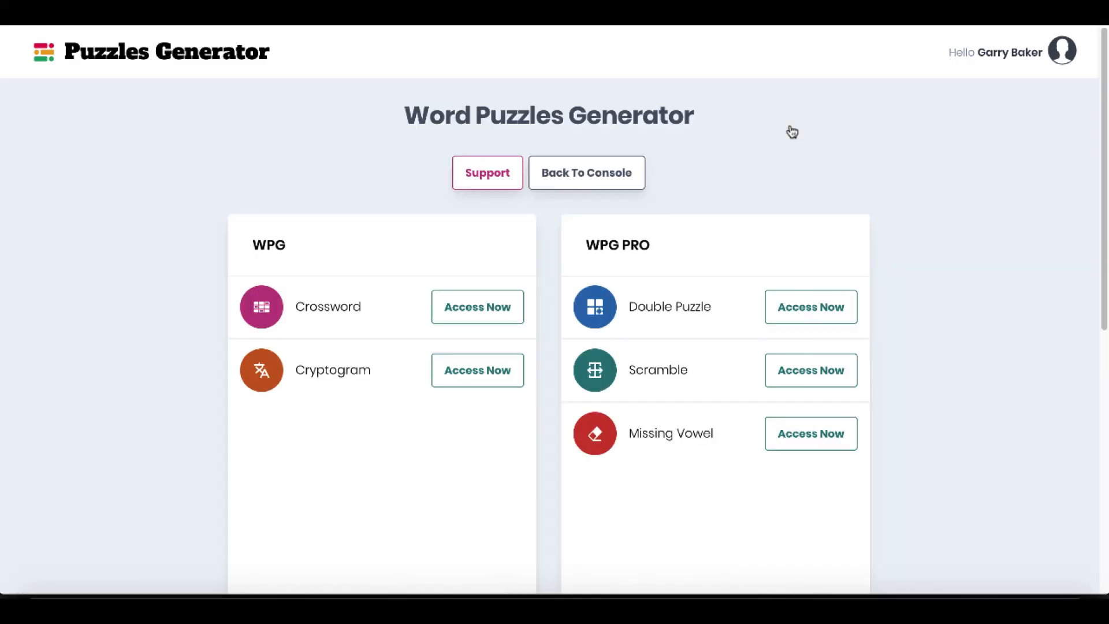
Create a missing vowel collection named "missing" and open it in the puzzle editor.
click(797, 440)
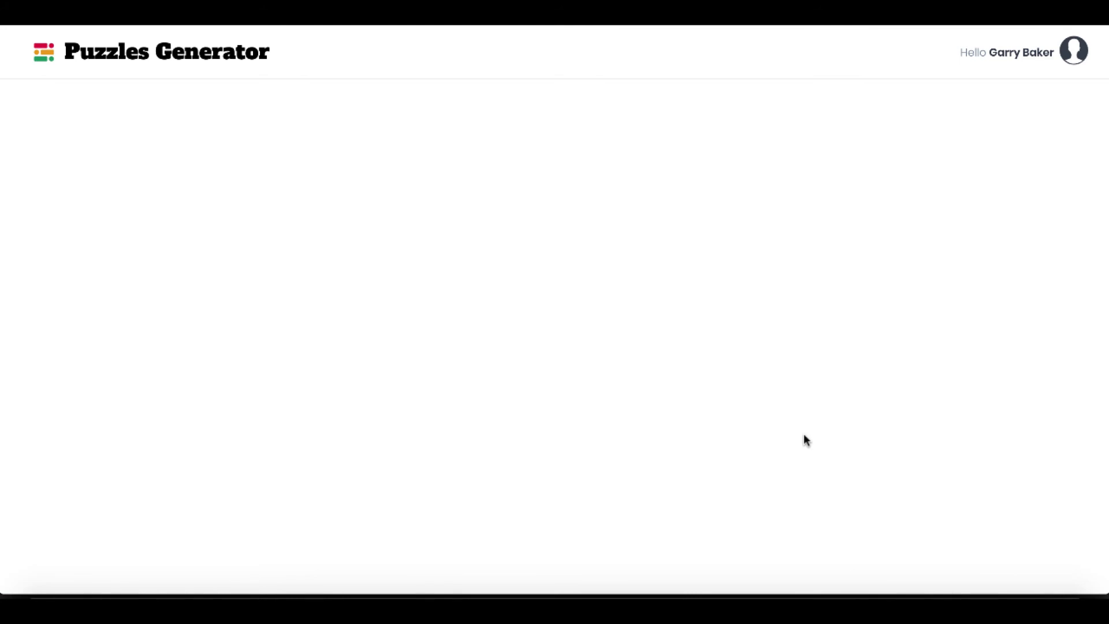
click(260, 257)
click(503, 309)
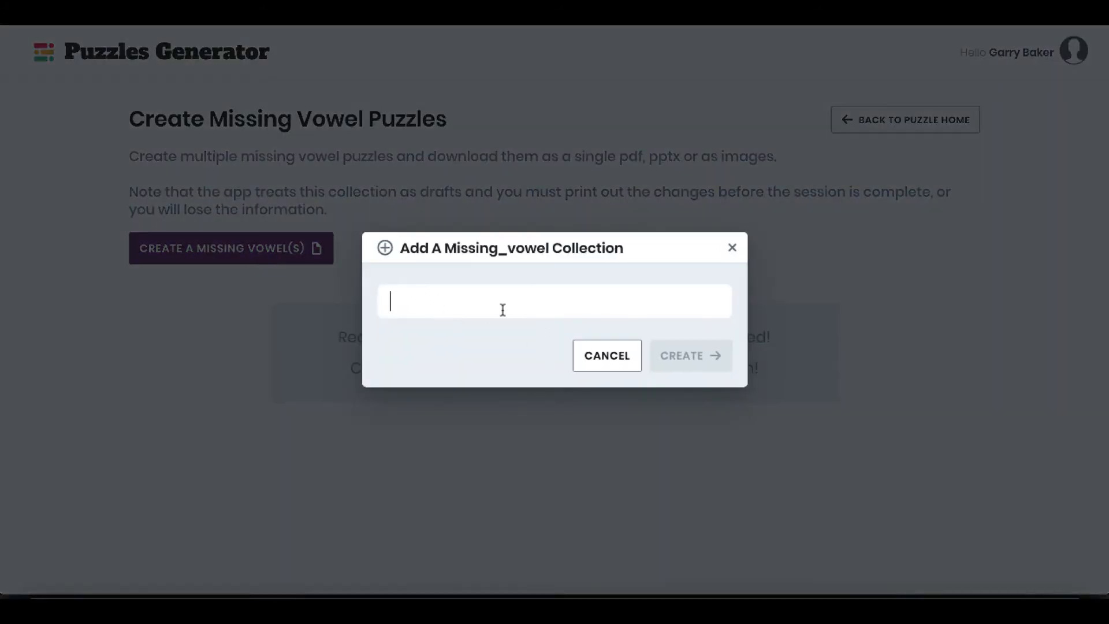
text(missing)
click(686, 361)
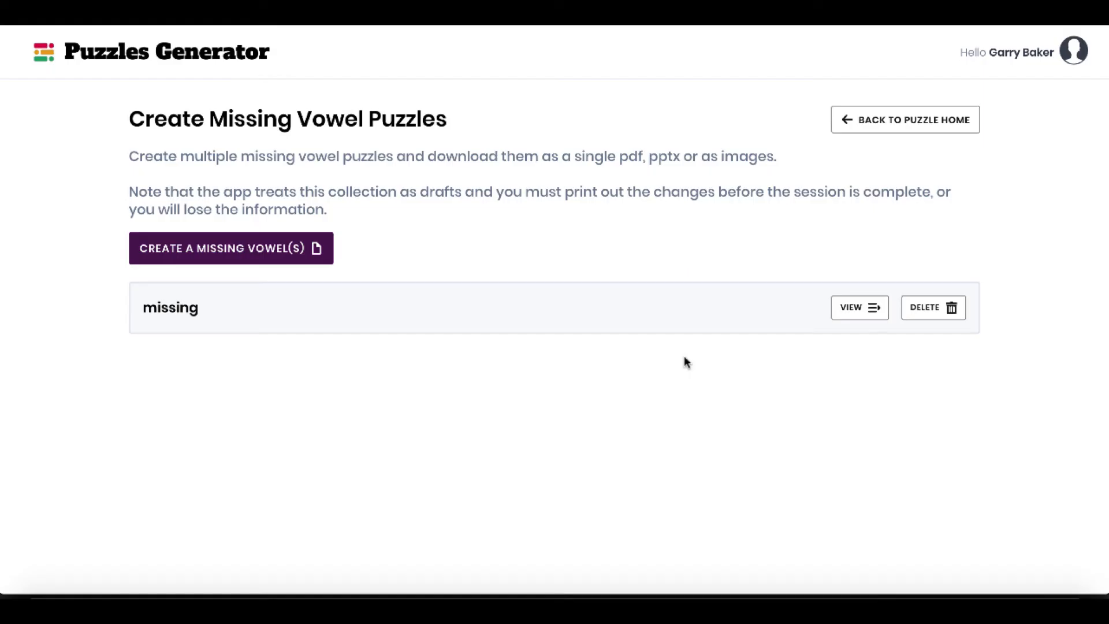
click(846, 309)
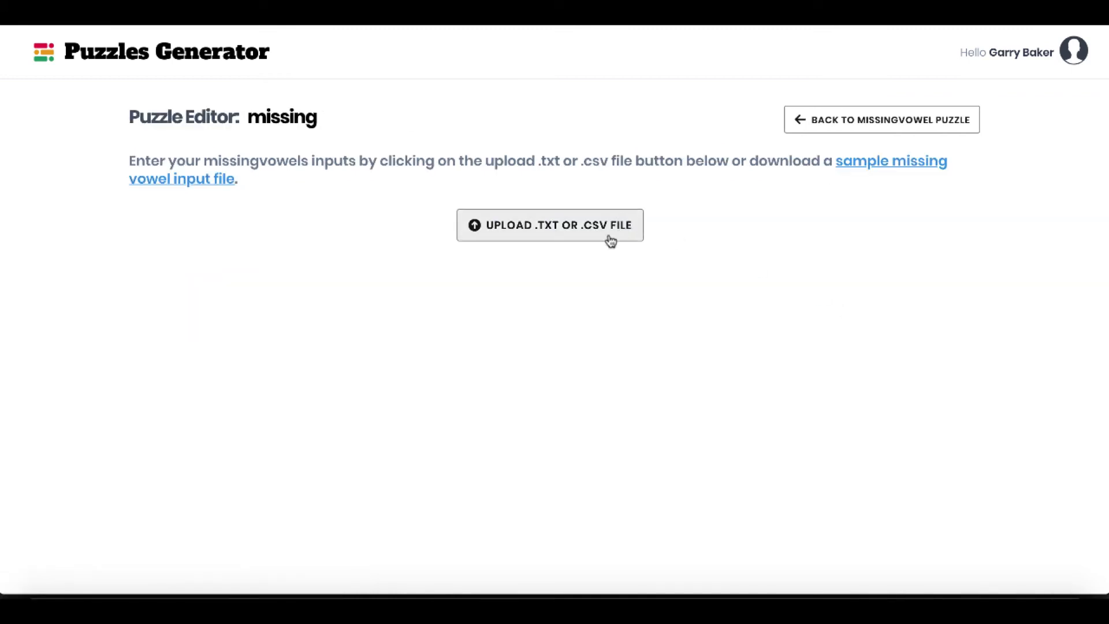
Download the sample missing vowel input file and upload it into the "missing" collection.
click(872, 168)
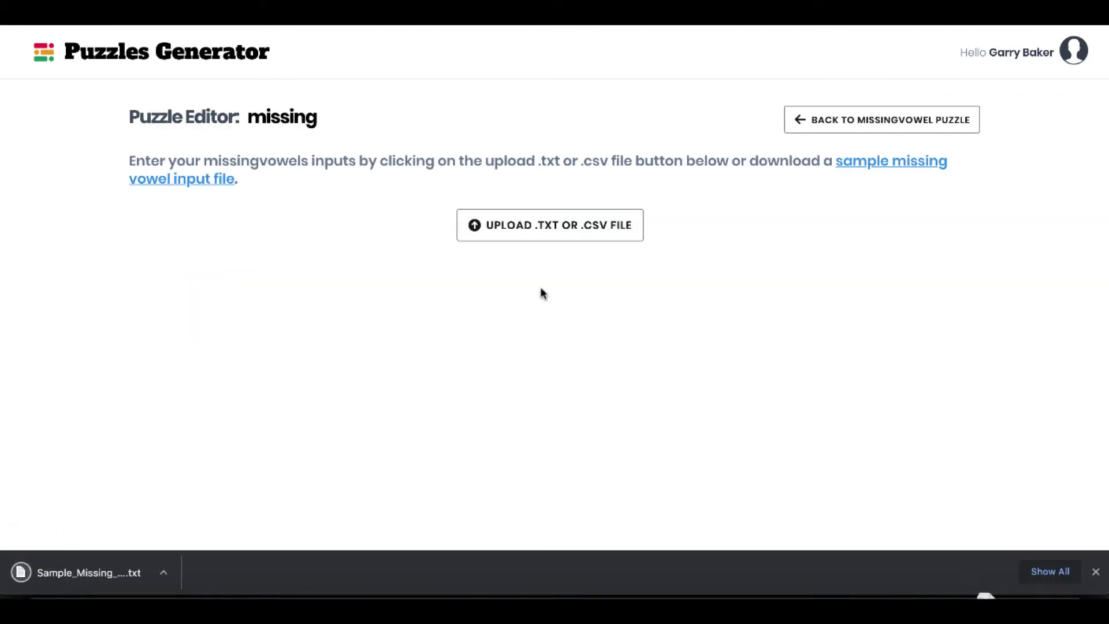
click(529, 225)
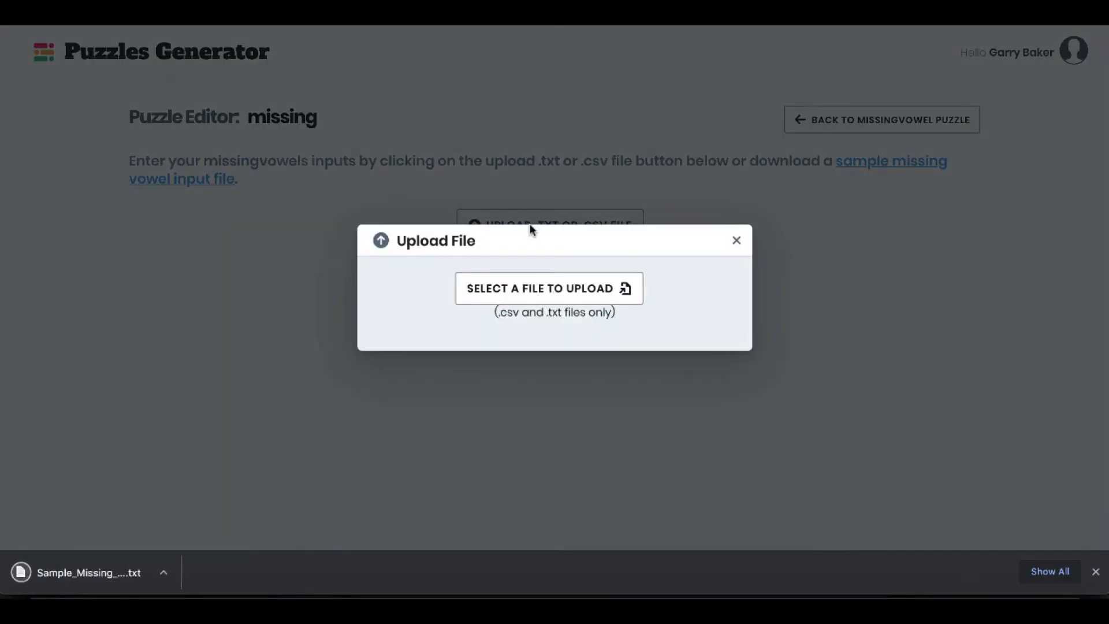
click(520, 288)
double_click(536, 97)
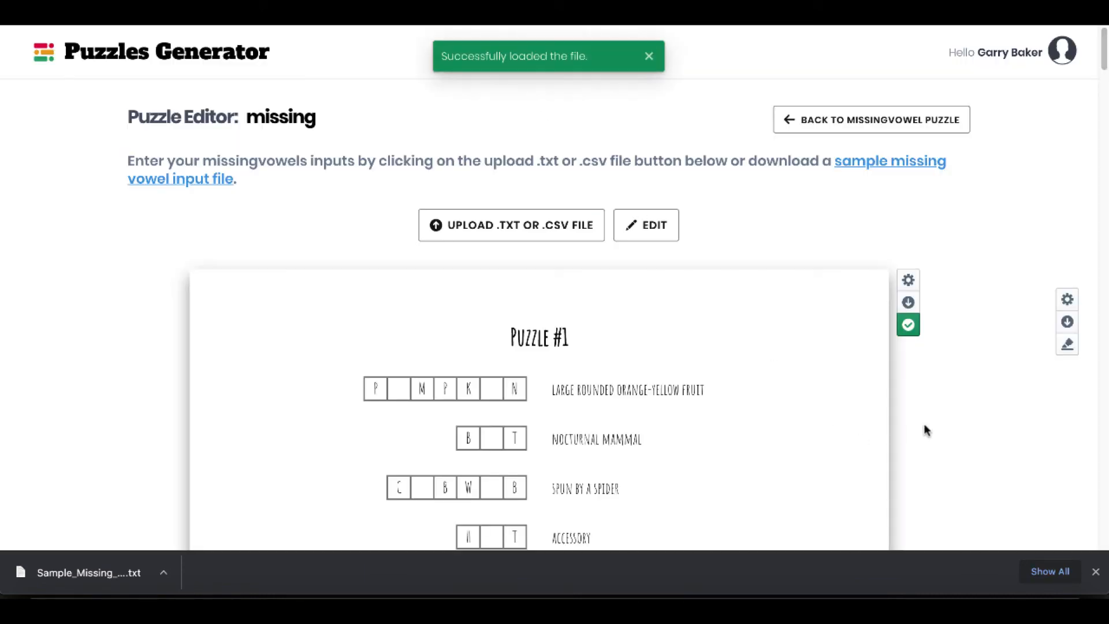
click(1094, 579)
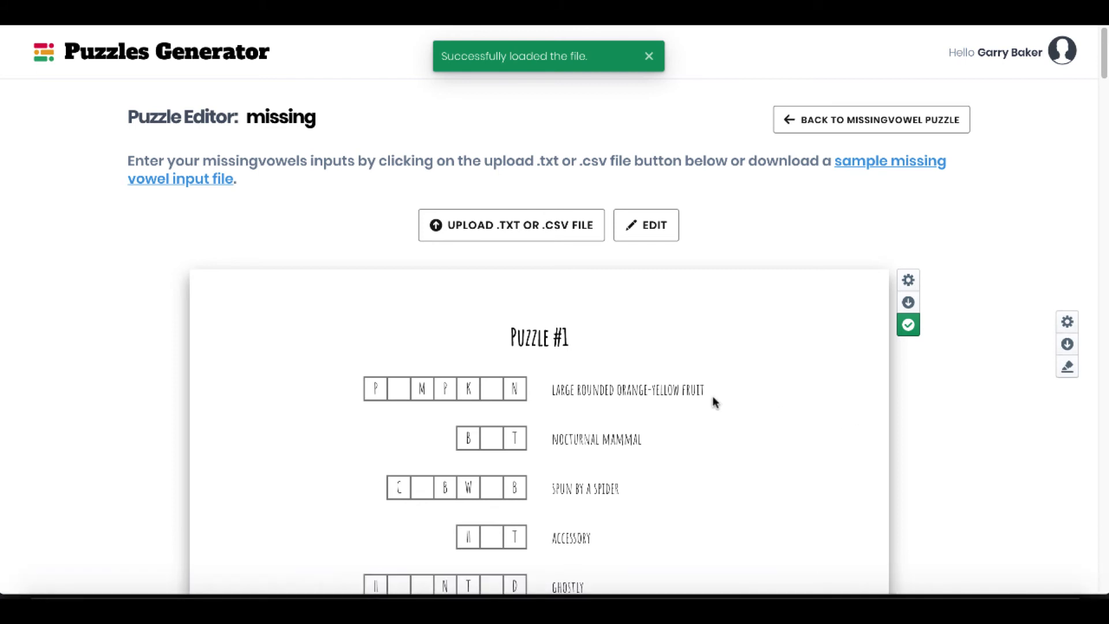
Review the first missing vowel puzzle and its solution, and look through the collection's word lists.
scroll(713, 399, down, 4)
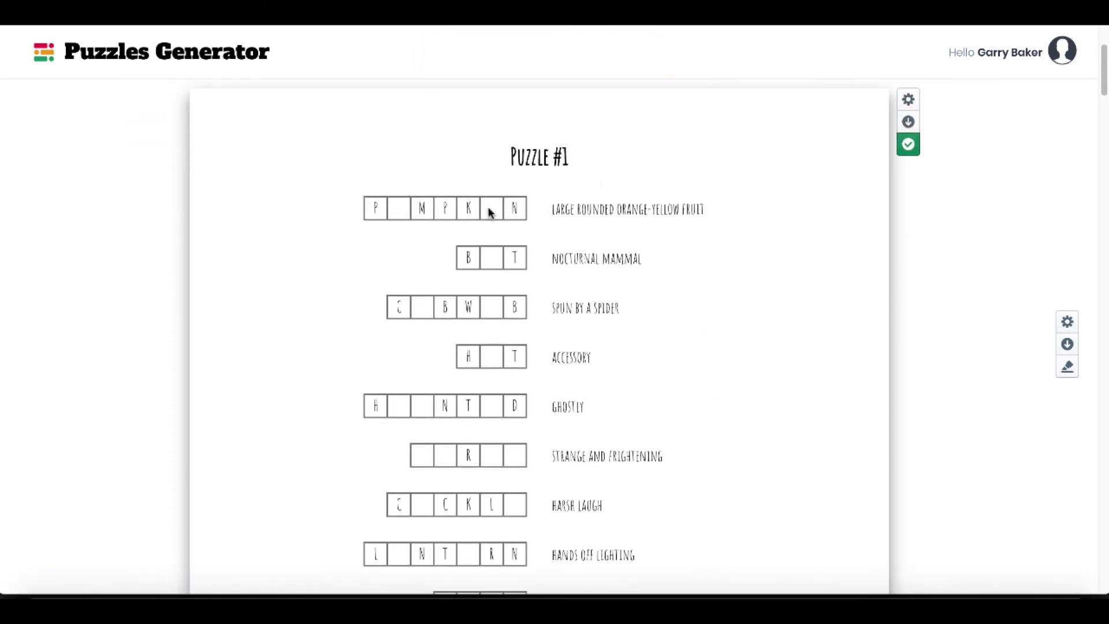
scroll(639, 328, down, 15)
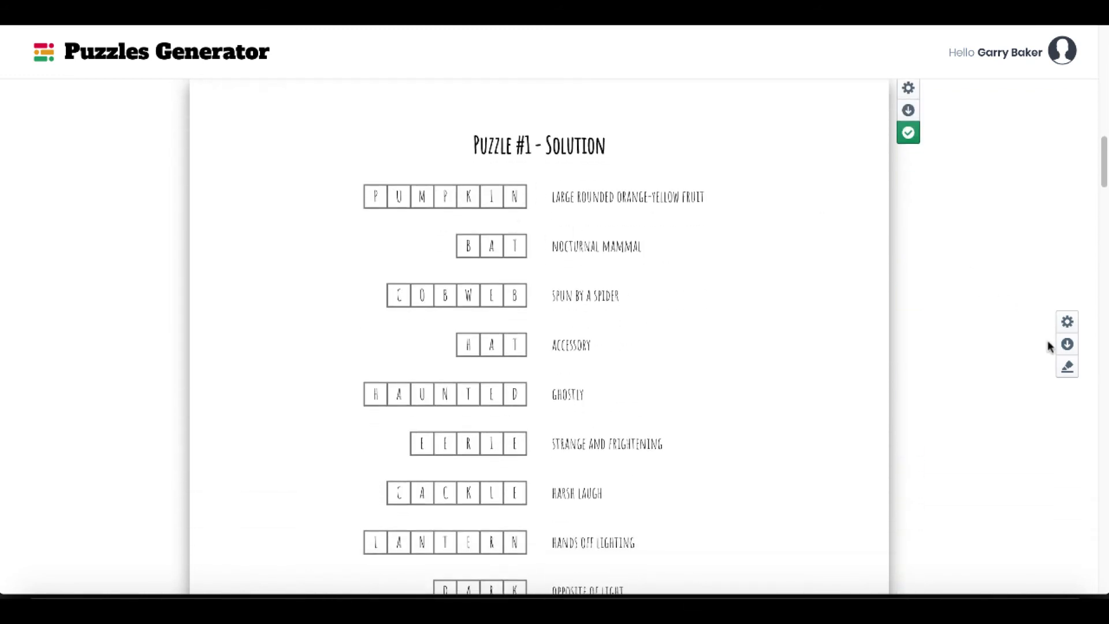
click(1067, 370)
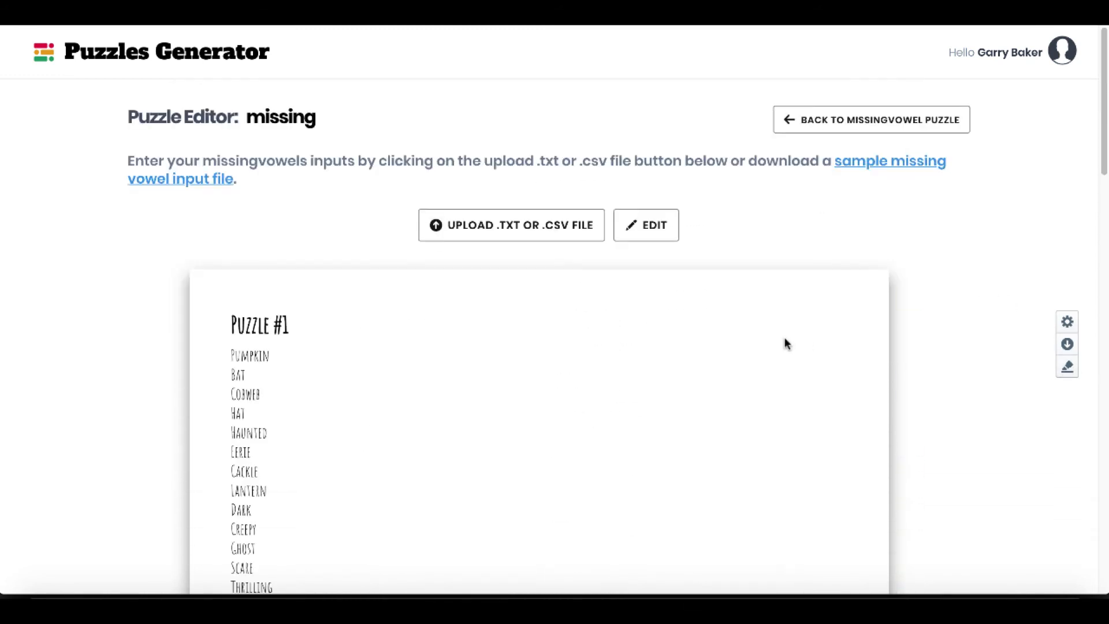
scroll(988, 453, down, 3)
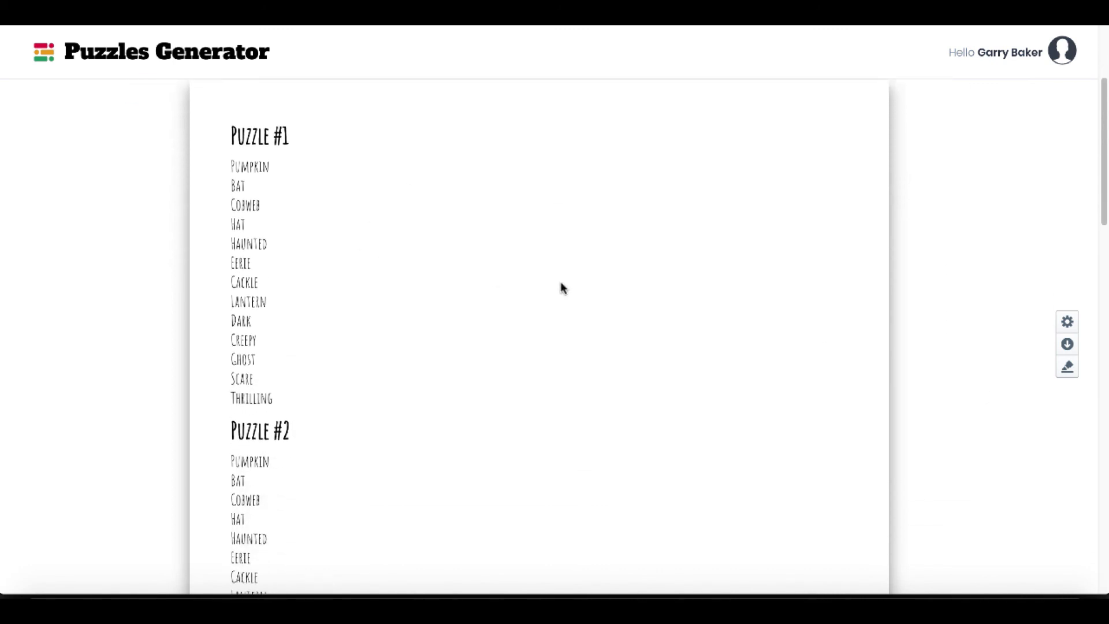
scroll(554, 310, down, 8)
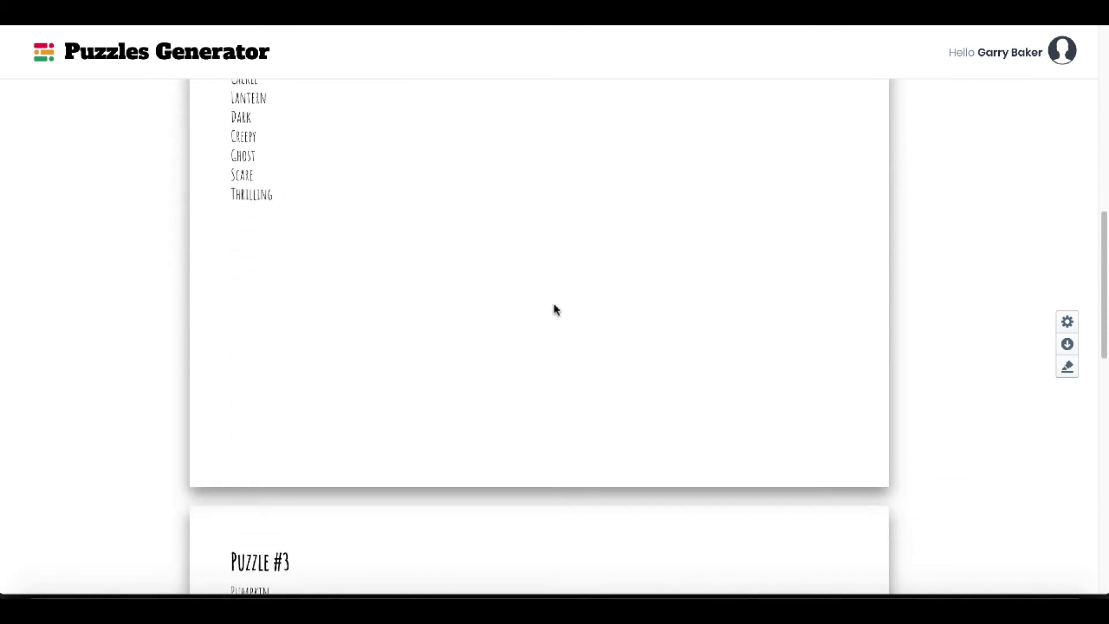
scroll(555, 310, down, 9)
scroll(554, 310, up, 14)
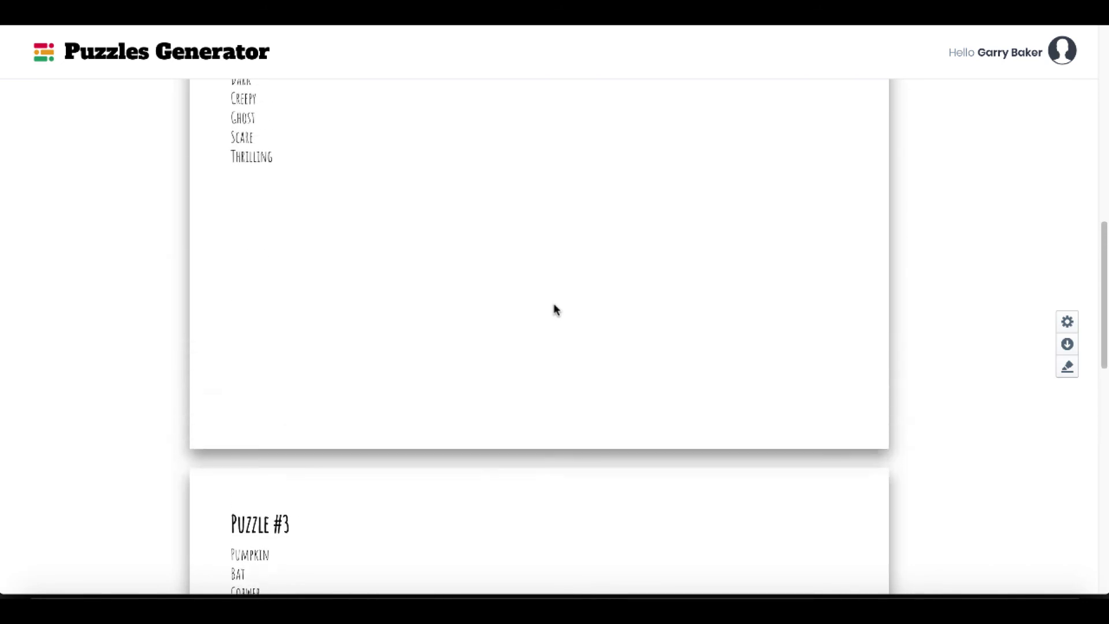
scroll(555, 310, up, 10)
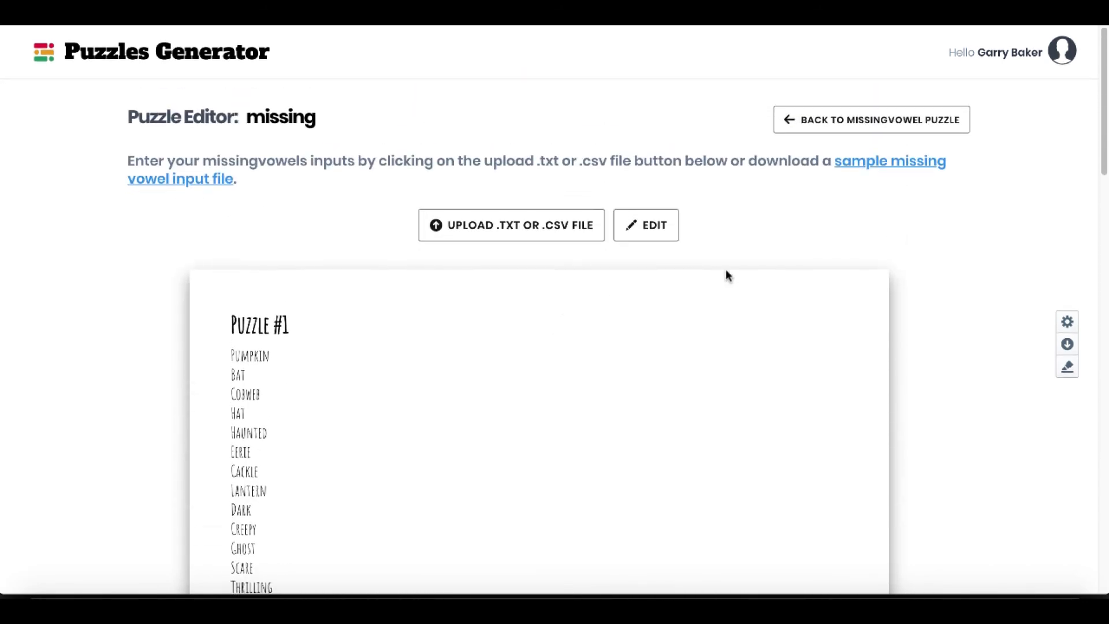
Return to the puzzle view and check the missing vowel settings for font, trim size and puzzle options.
click(1067, 367)
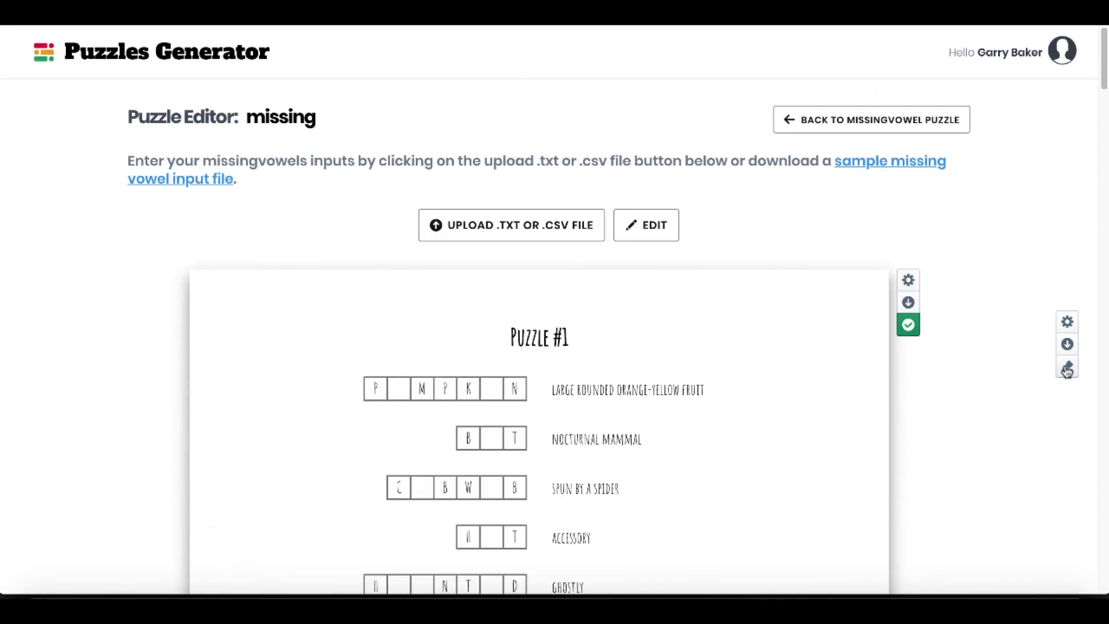
click(1066, 323)
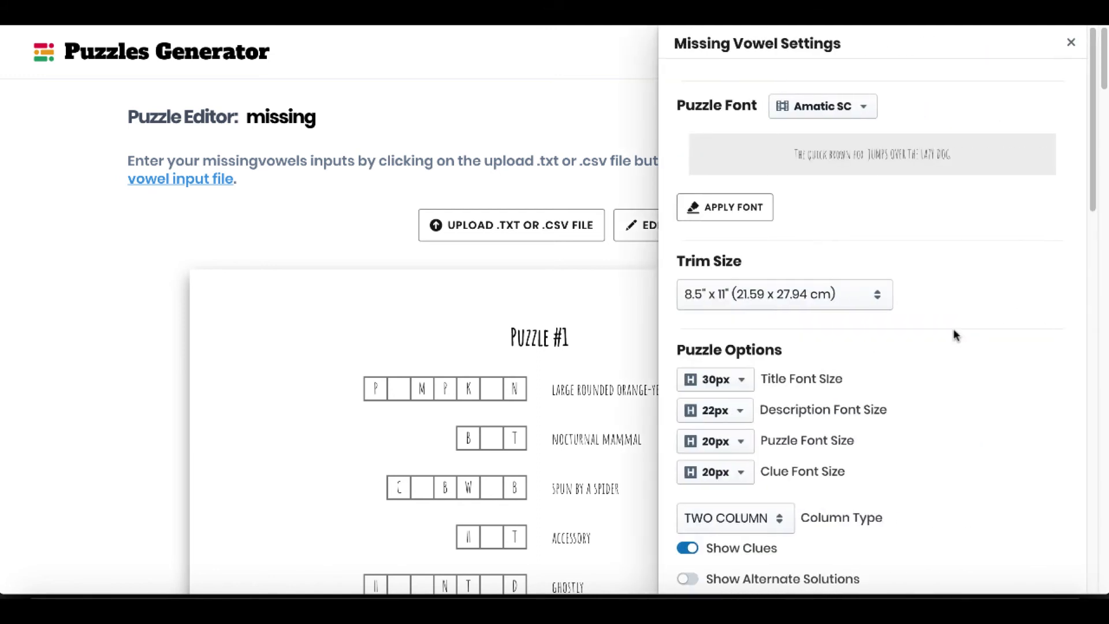
click(1073, 42)
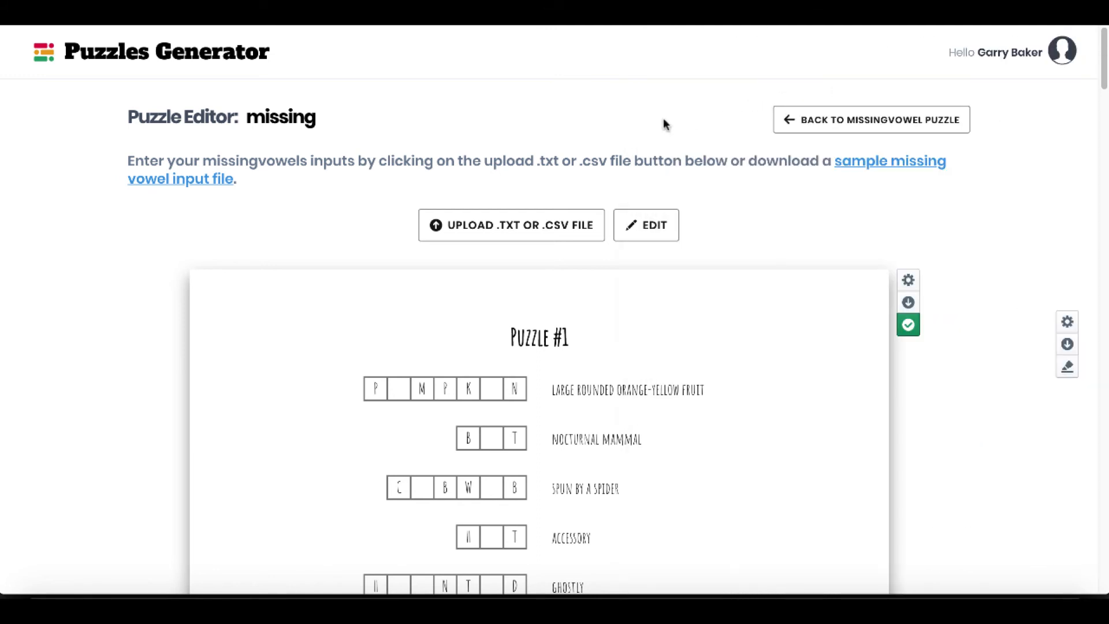
Go back to the main console and look over the available apps under My Apps.
click(239, 58)
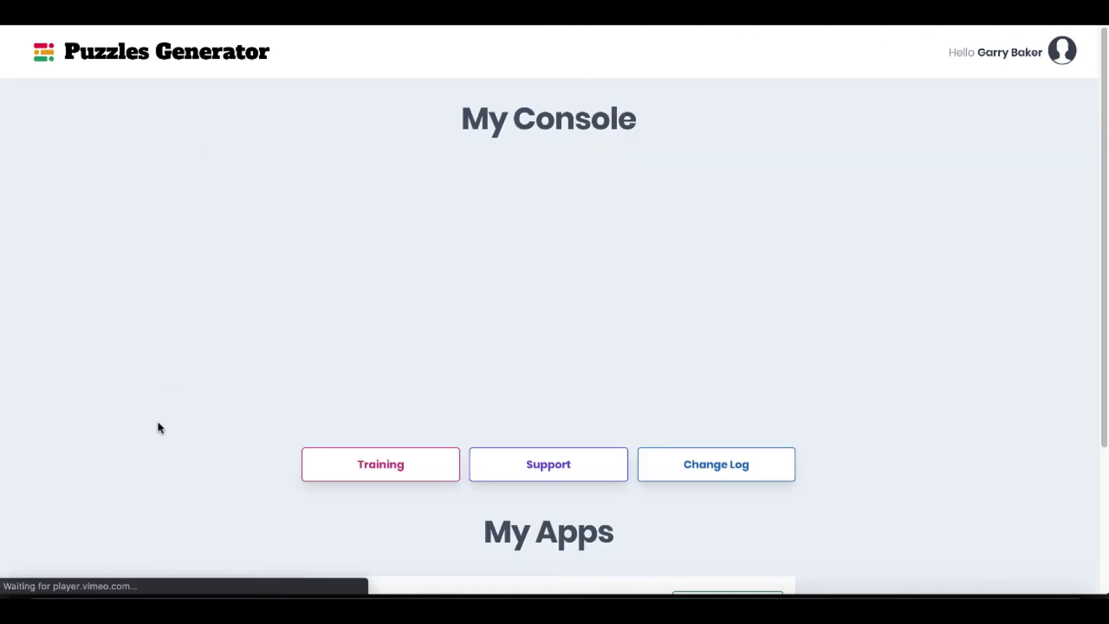
scroll(160, 427, down, 3)
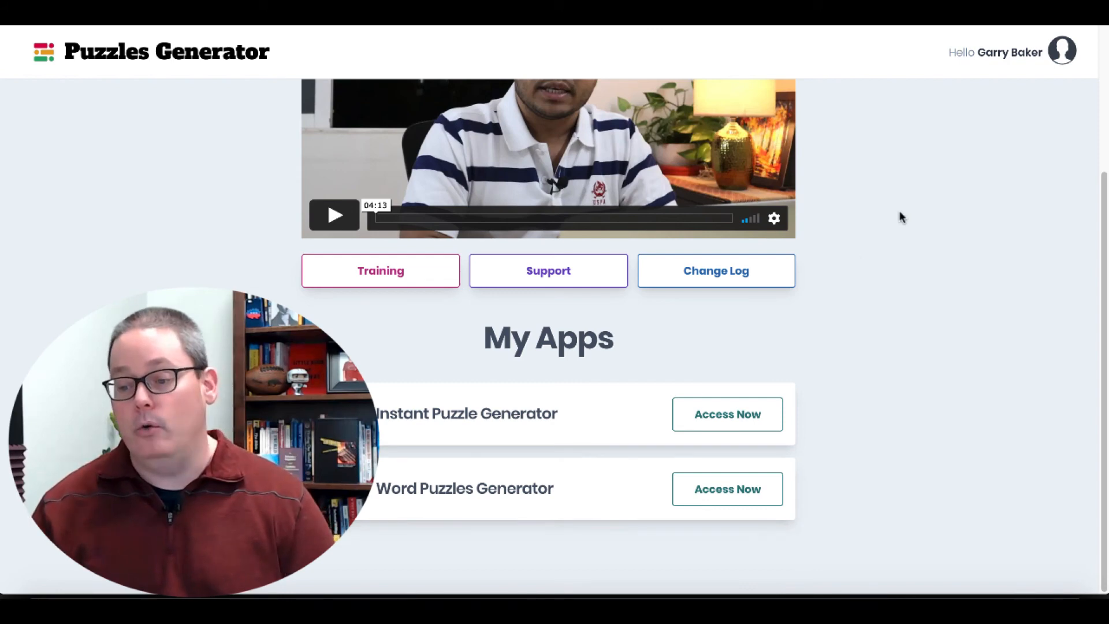
scroll(899, 211, up, 3)
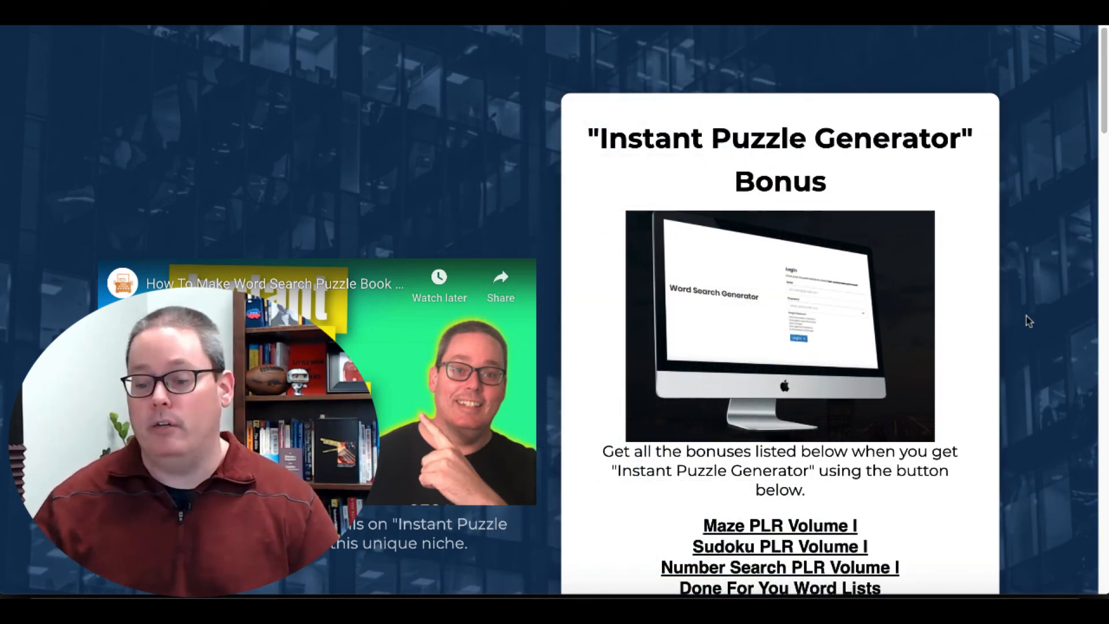
Read through the "Instant Puzzle Generator" bonus page, covering the maze, sudoku, number search and word list bonuses.
scroll(1027, 321, down, 1)
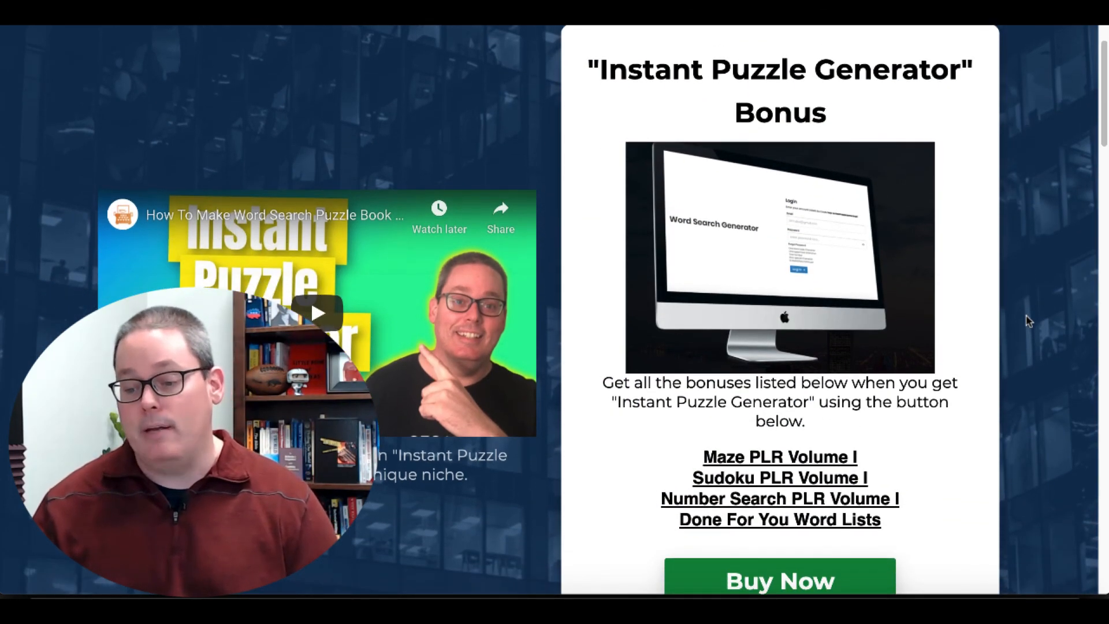
scroll(1026, 322, down, 8)
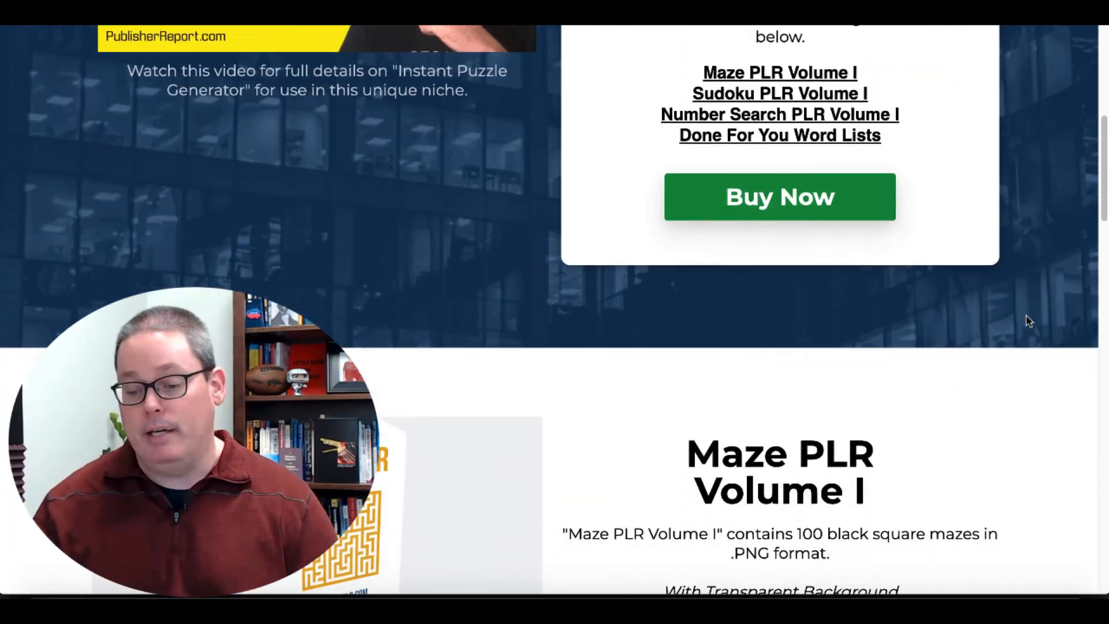
scroll(1027, 321, down, 3)
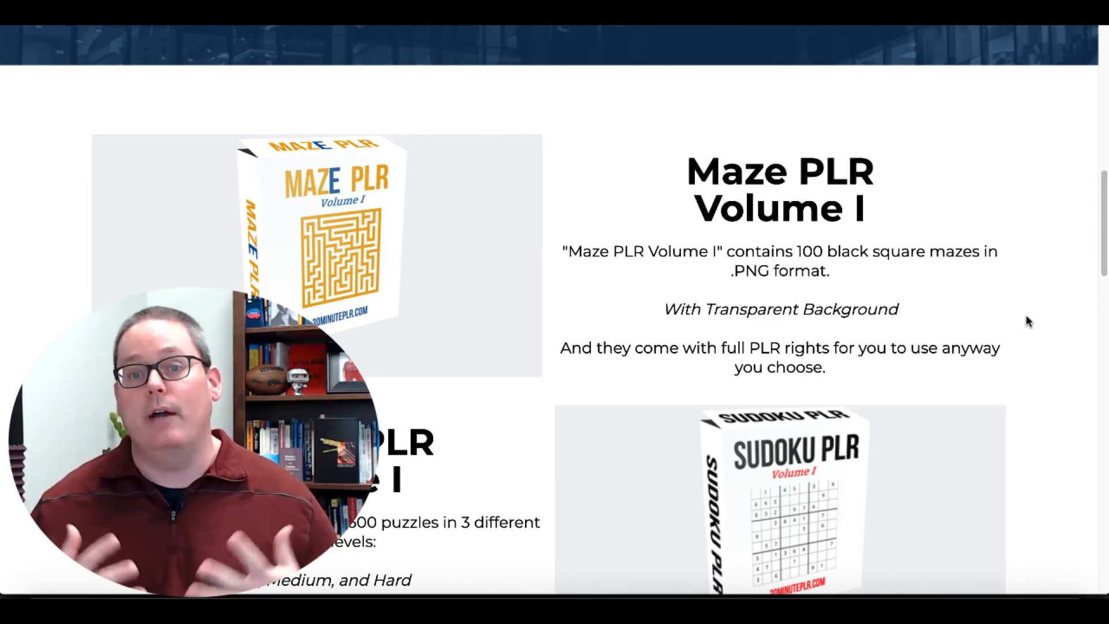
scroll(1027, 321, down, 1)
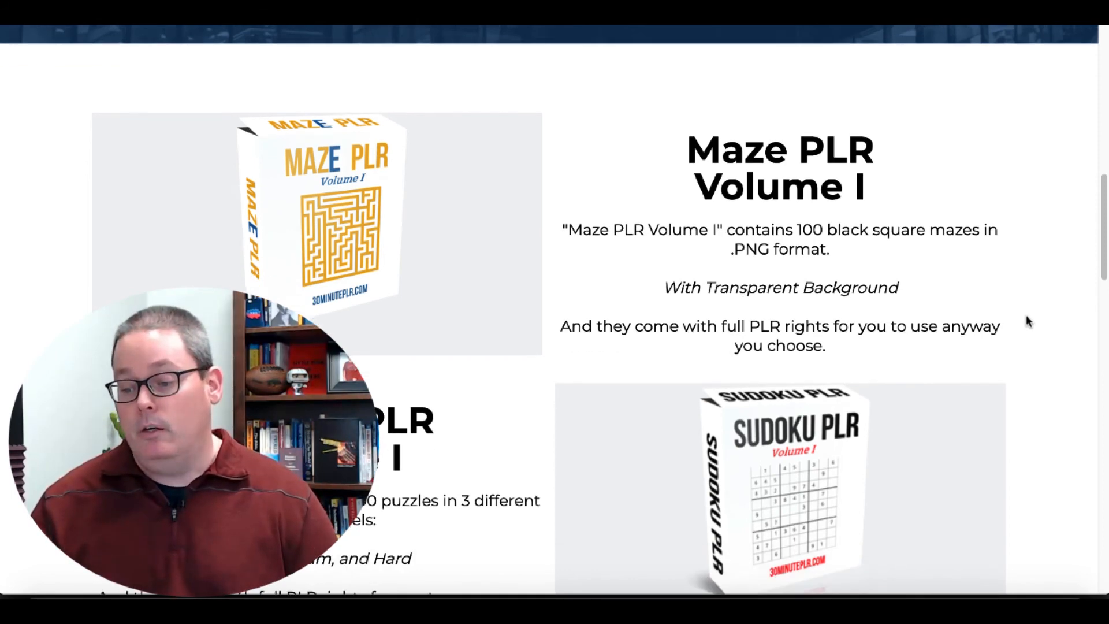
scroll(1028, 321, down, 3)
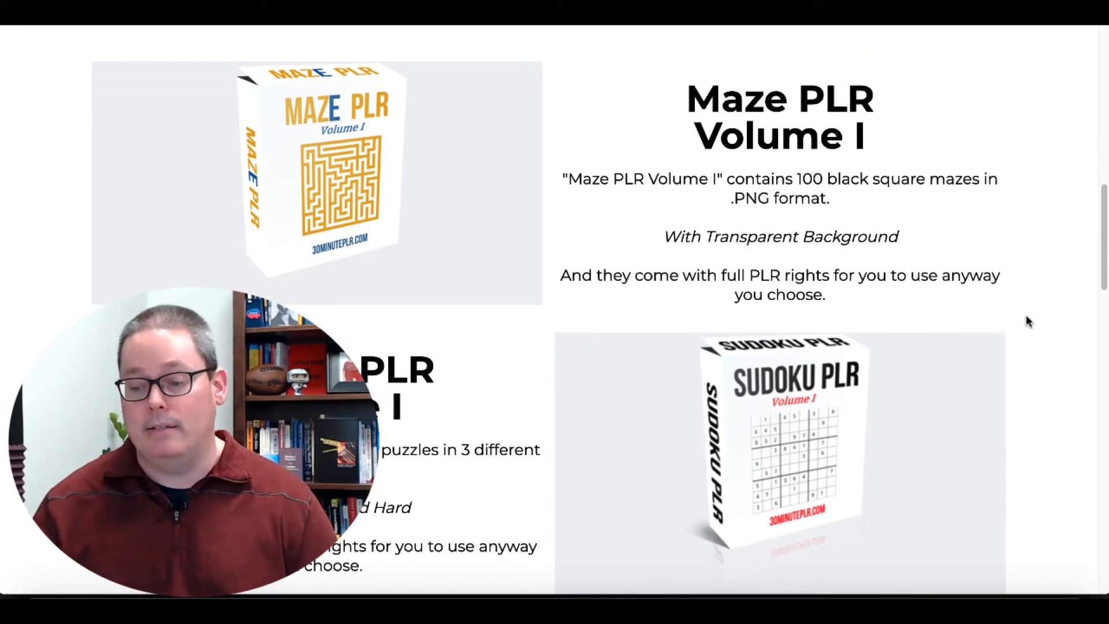
scroll(1027, 321, down, 7)
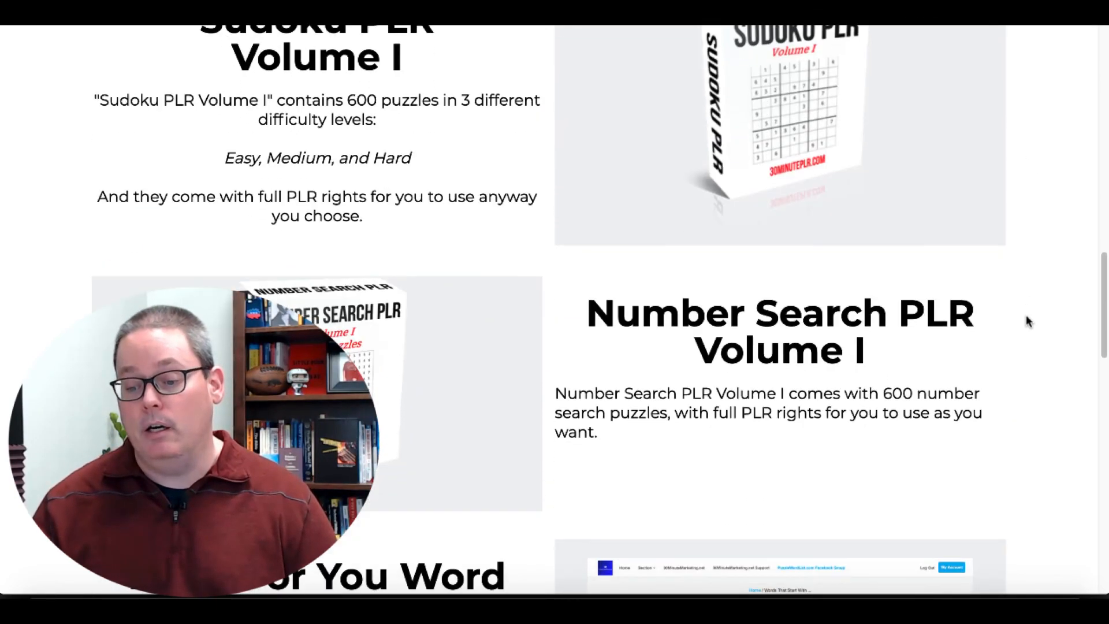
scroll(1027, 321, down, 5)
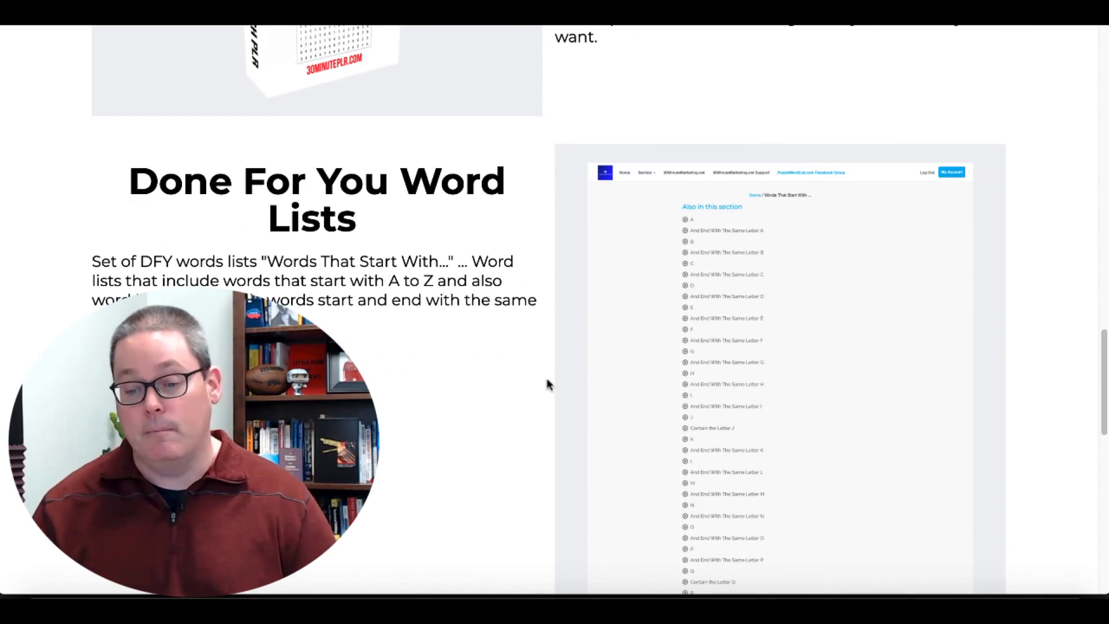
scroll(646, 371, down, 1)
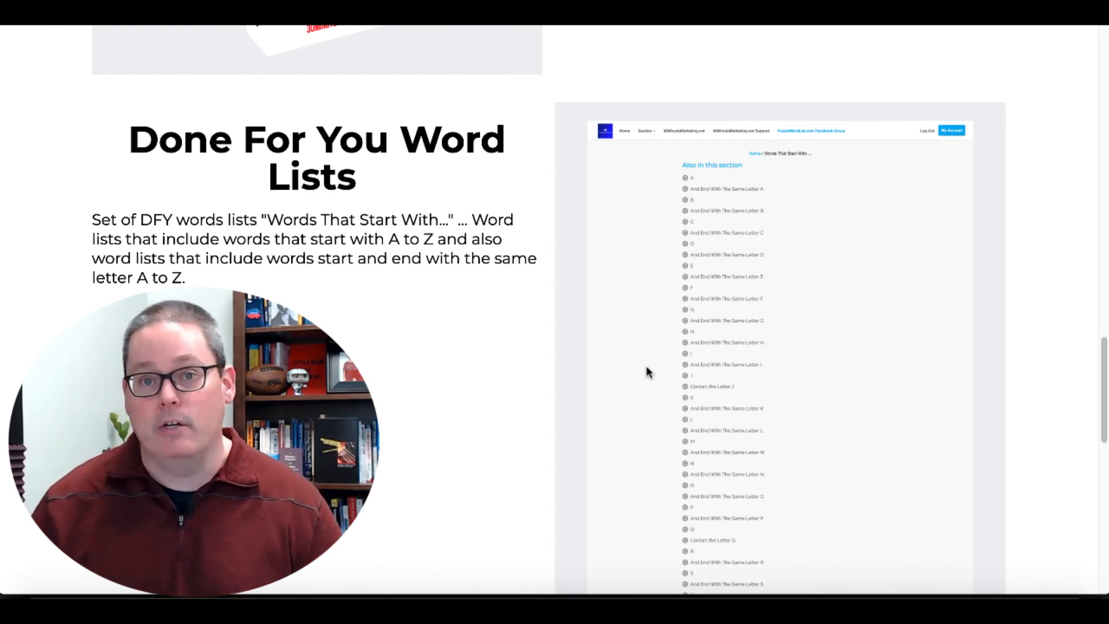
scroll(646, 369, down, 10)
scroll(647, 366, down, 3)
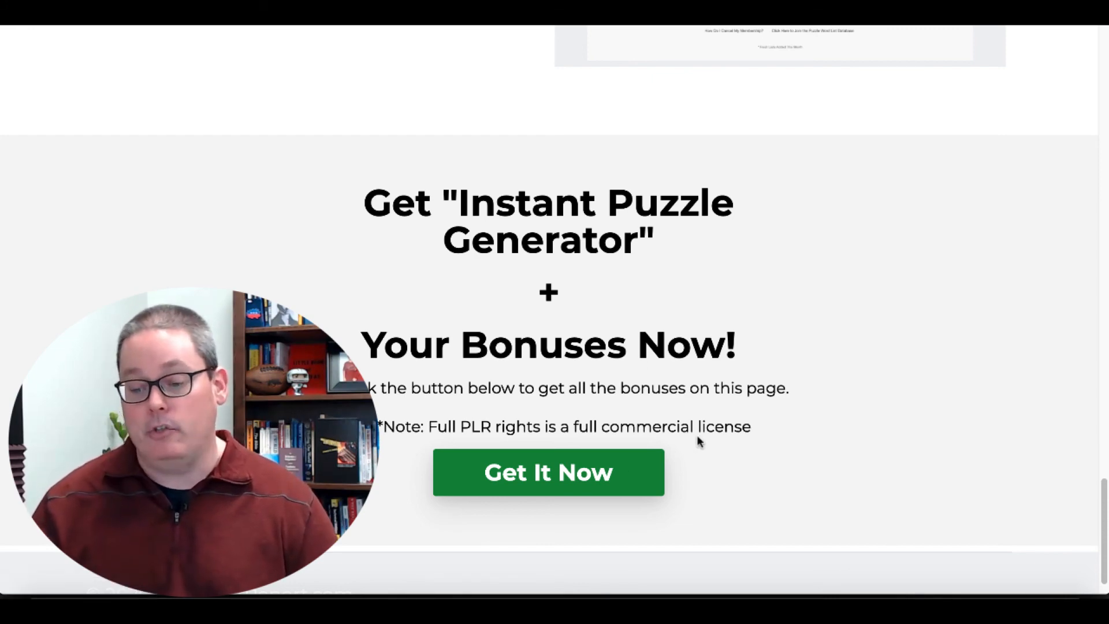
Open the "Instant Puzzle Generator" sales page from the bonus page and look over its headline, video, benefit list and discount offer.
click(626, 474)
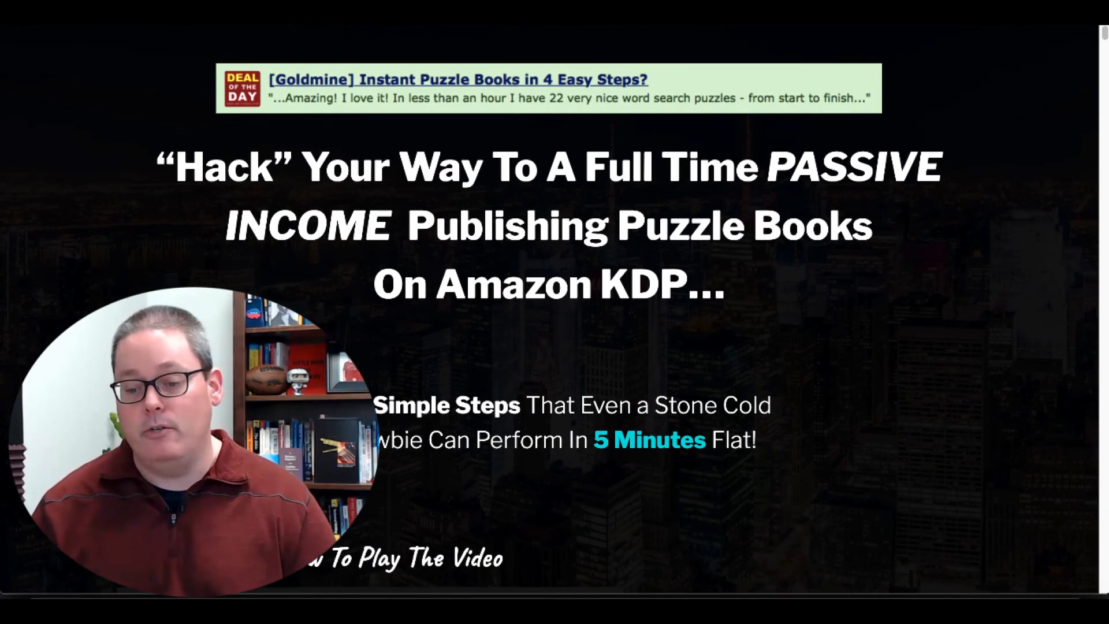
scroll(554, 324, down, 2)
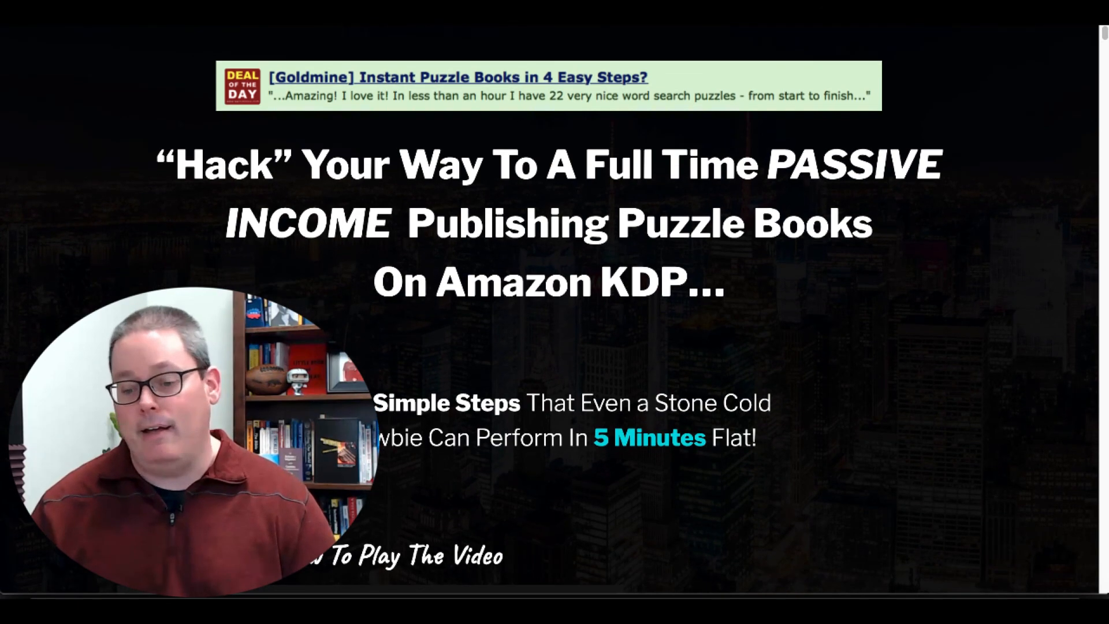
scroll(554, 323, down, 4)
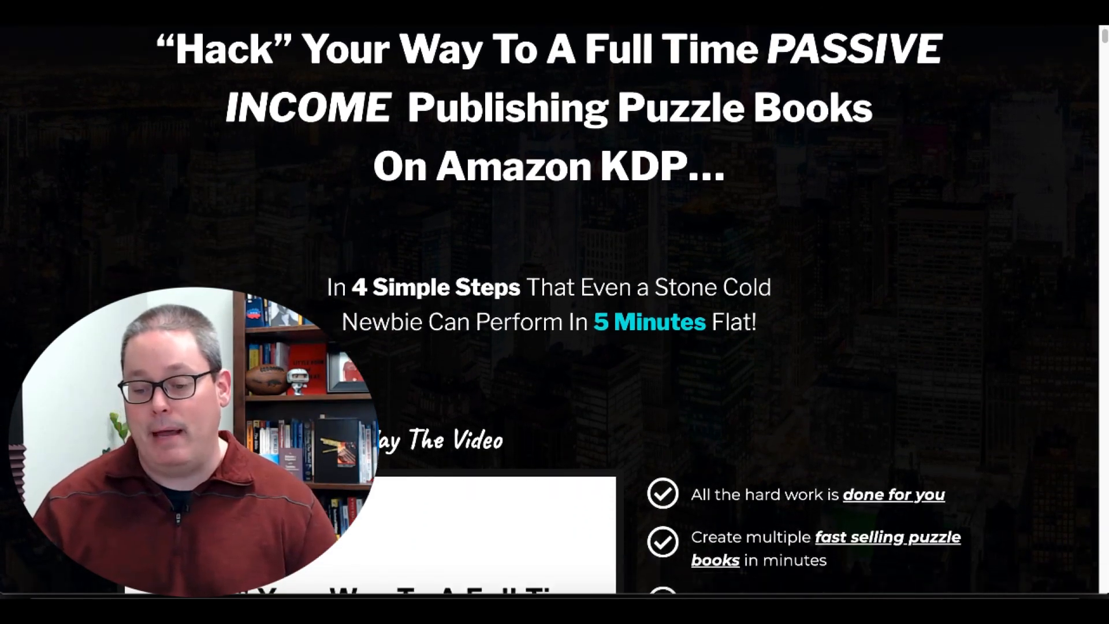
scroll(554, 324, down, 2)
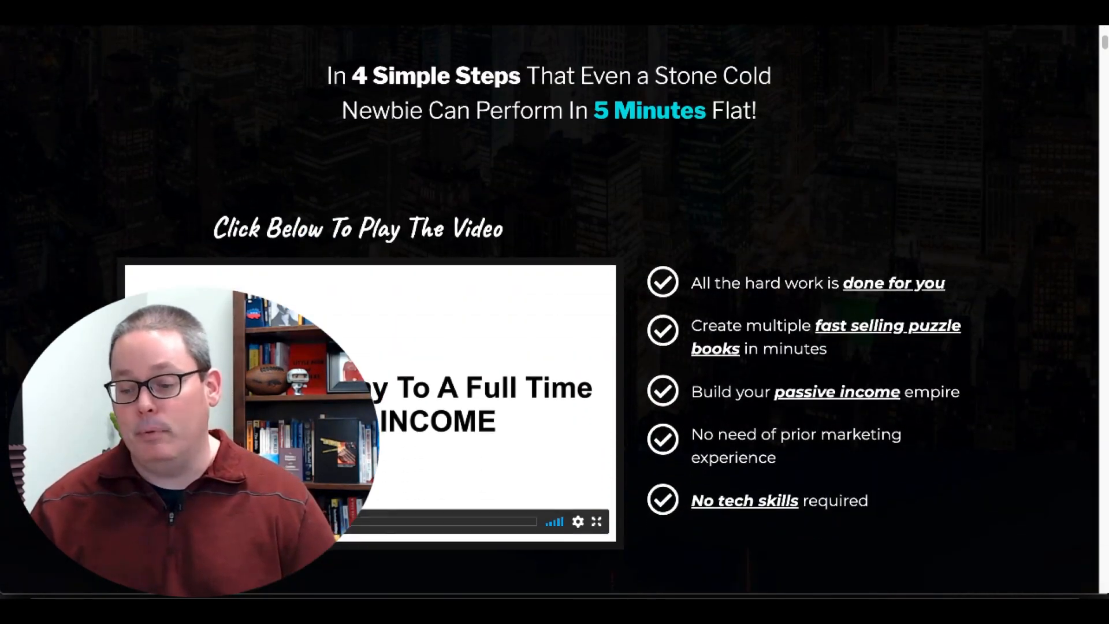
scroll(555, 323, down, 1)
scroll(554, 324, down, 4)
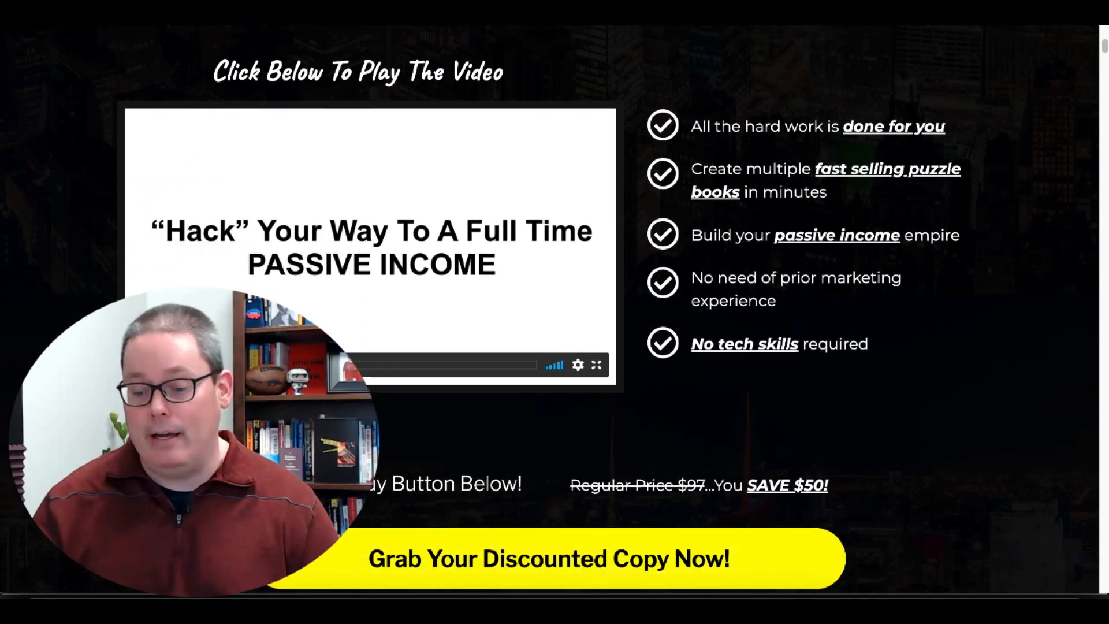
scroll(554, 519, up, 2)
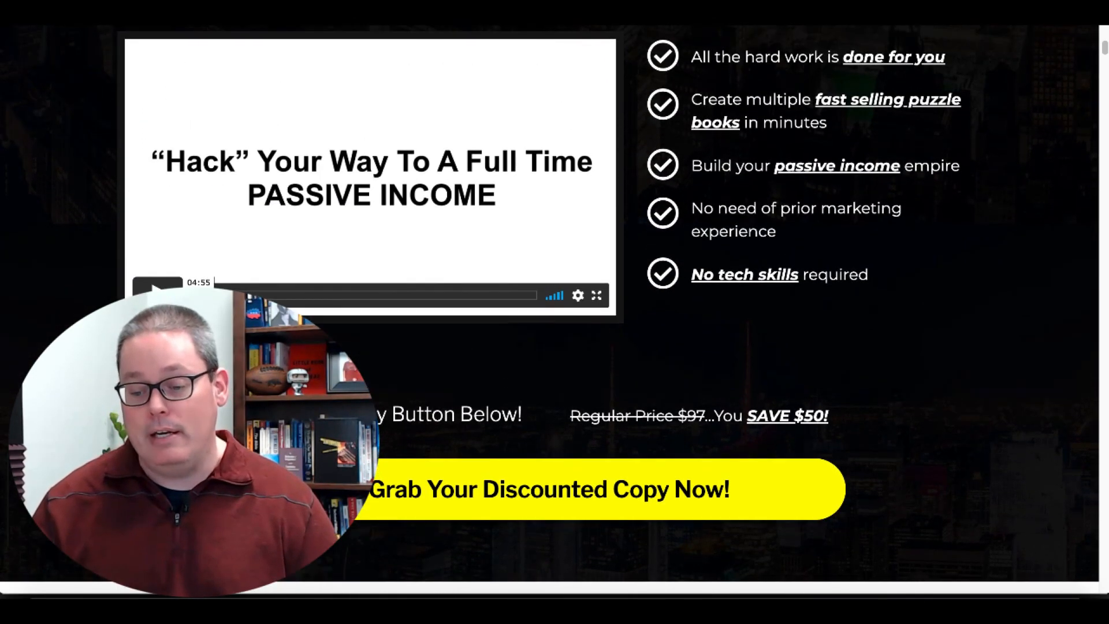